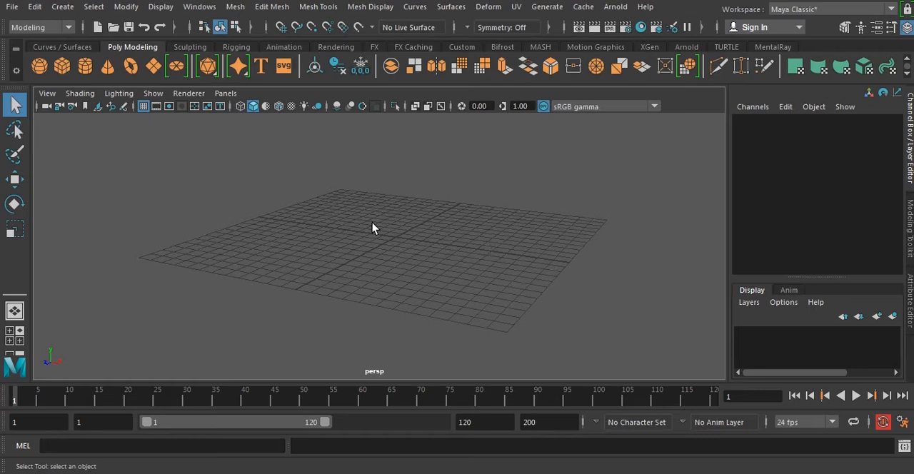
pyautogui.click(14, 8)
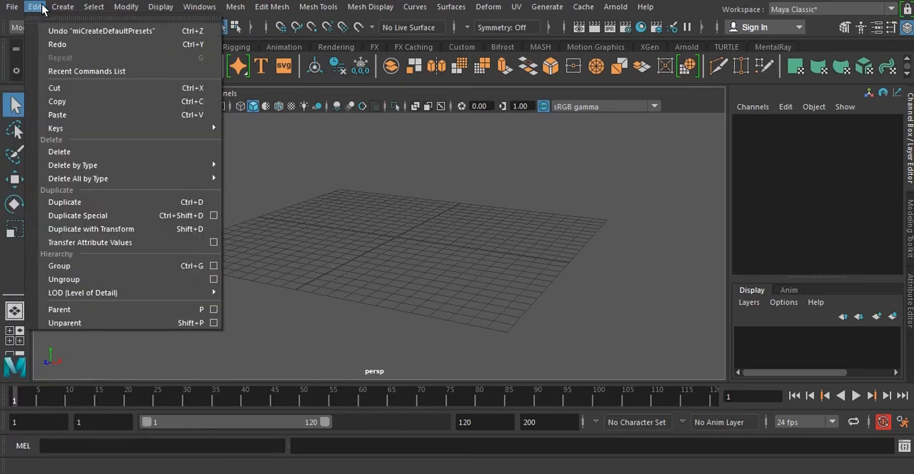
pyautogui.moveTo(61, 9)
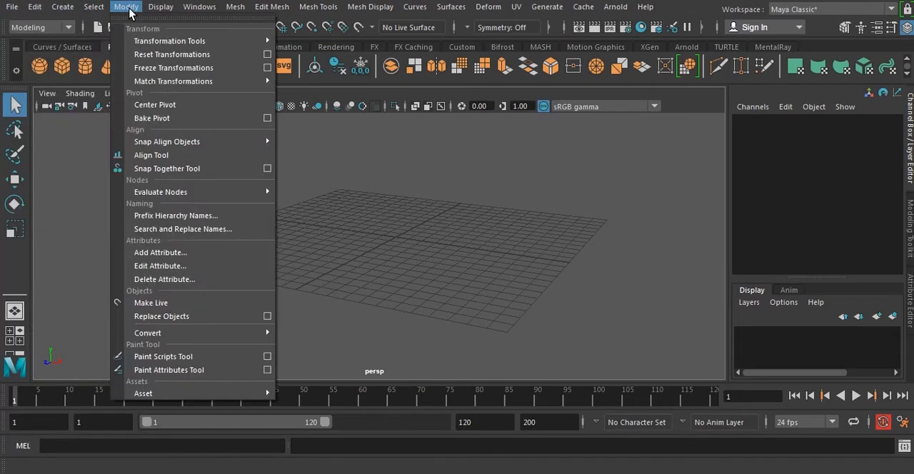
pyautogui.moveTo(160, 10)
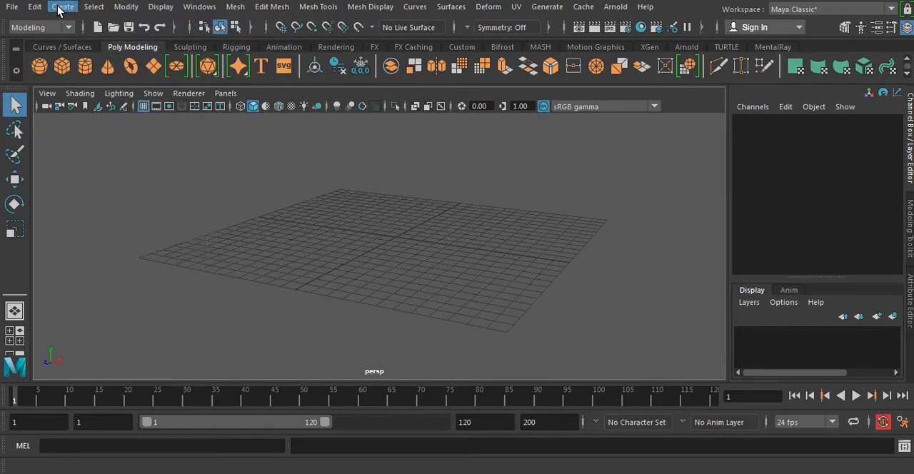
pyautogui.moveTo(489, 7)
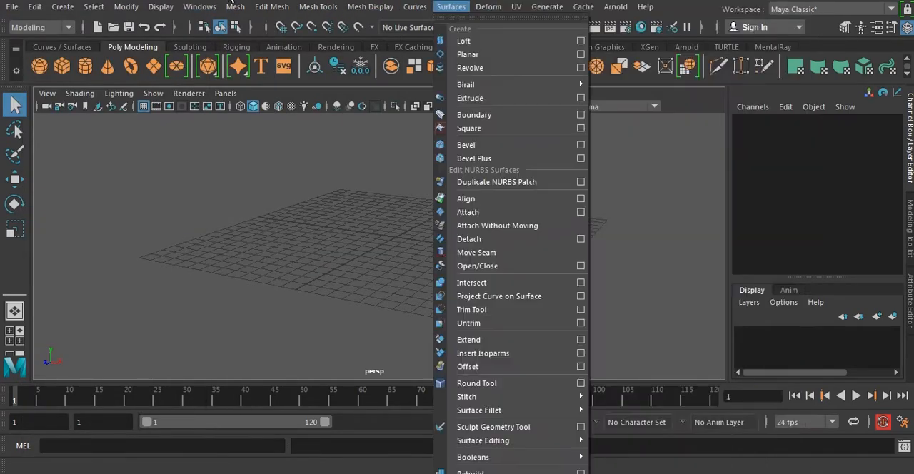
pyautogui.moveTo(11, 13)
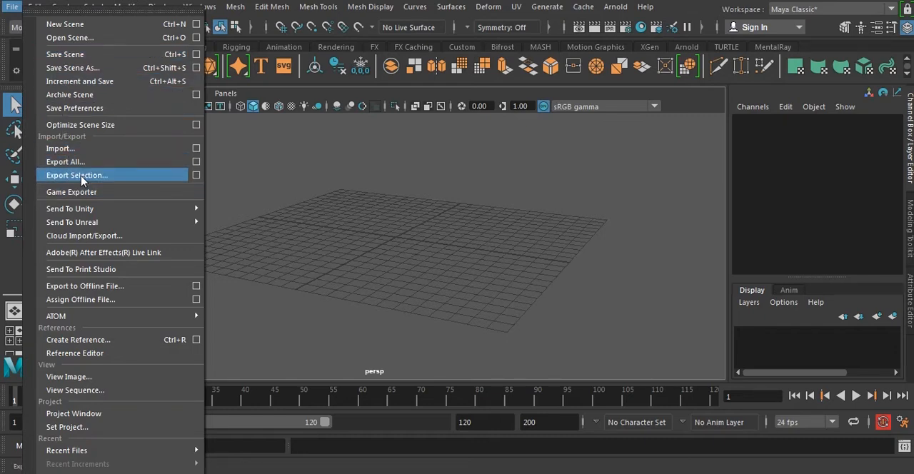
pyautogui.click(314, 204)
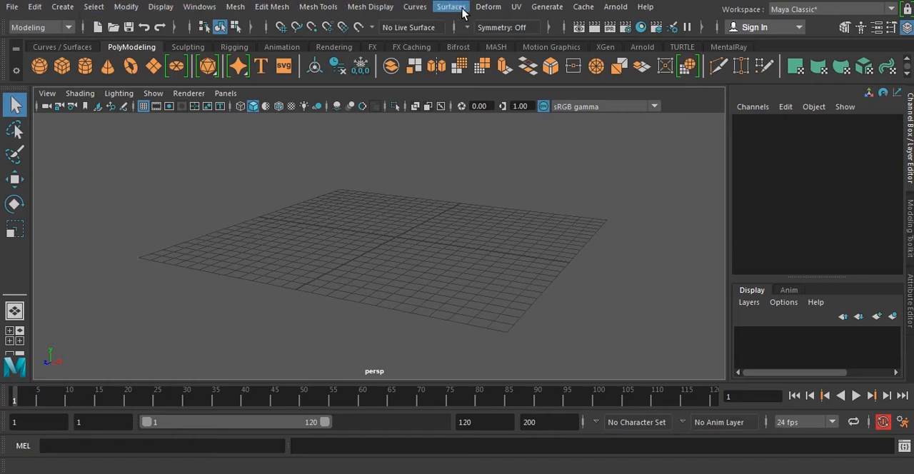
# Switch the menu set to Rigging, and from there to Animation.
pyautogui.click(45, 26)
pyautogui.click(43, 55)
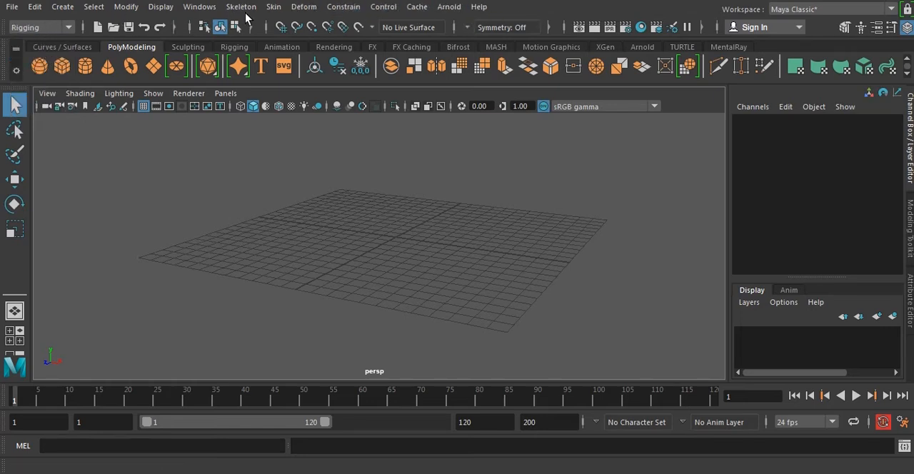
pyautogui.click(58, 25)
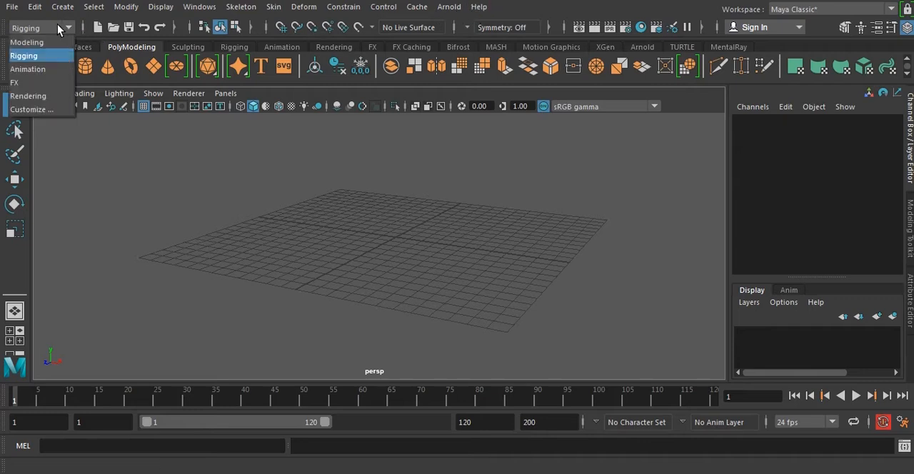
pyautogui.click(27, 69)
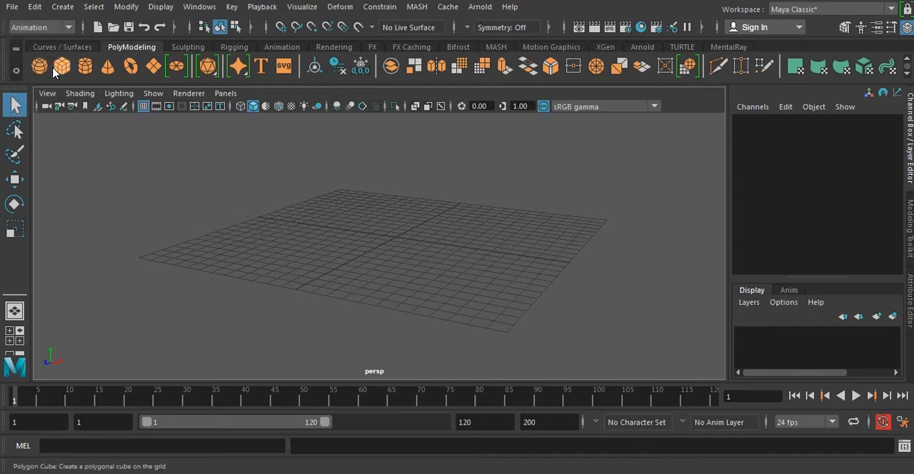
pyautogui.click(41, 27)
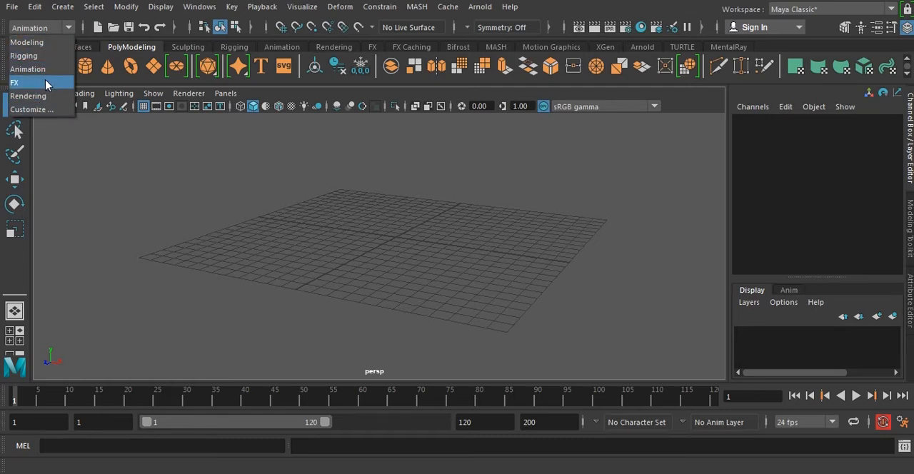
pyautogui.click(53, 30)
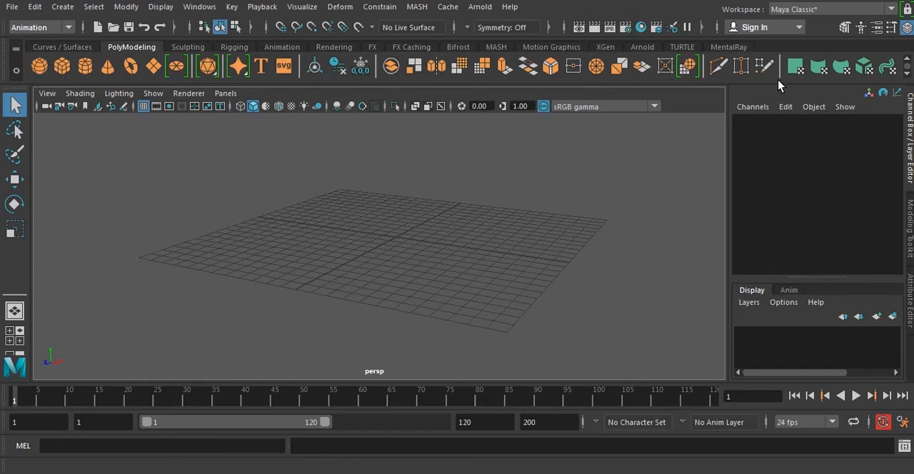
# Look through the Sculpting, Rigging, Animation, Rendering and Curves / Surfaces shelves, ending on the PolyModeling shelf.
pyautogui.click(184, 47)
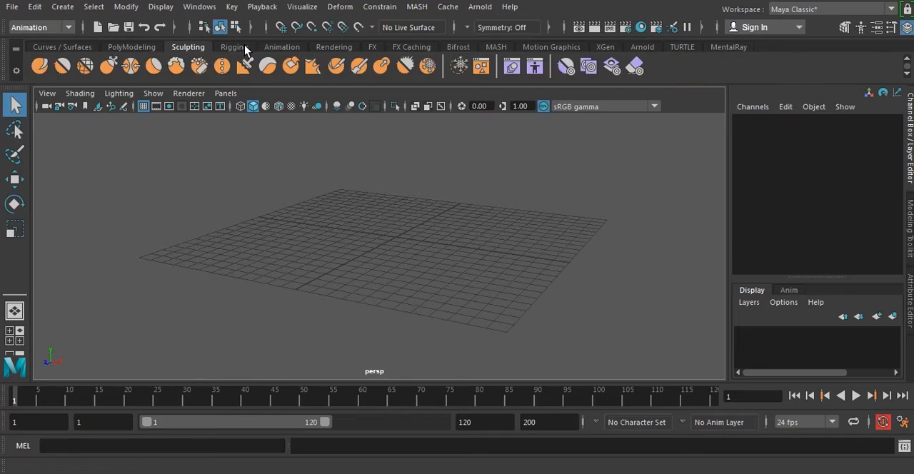
pyautogui.click(243, 47)
pyautogui.click(284, 47)
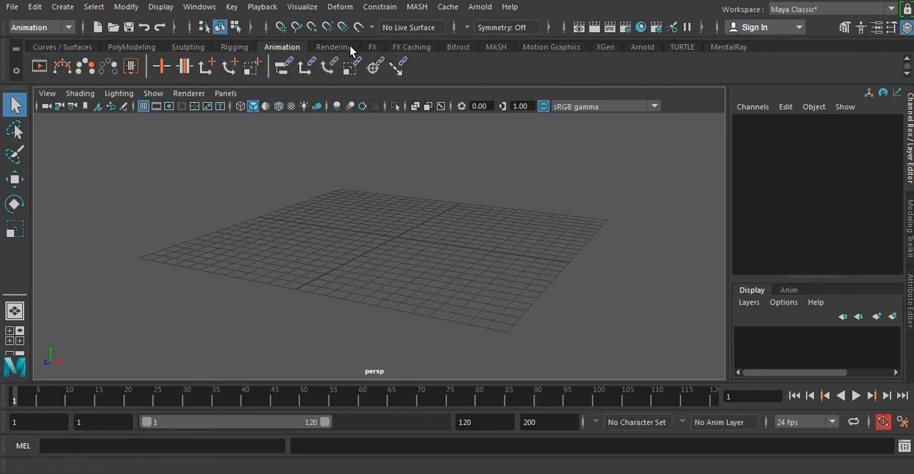
pyautogui.click(346, 46)
pyautogui.click(77, 47)
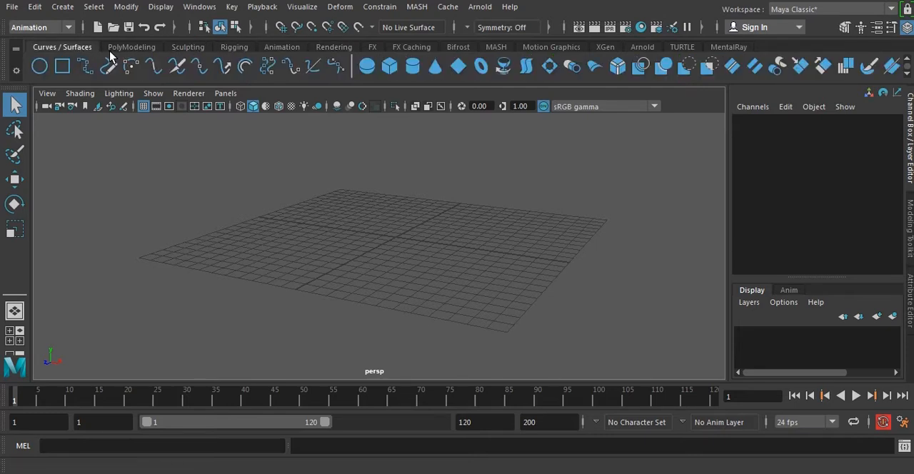
pyautogui.click(128, 47)
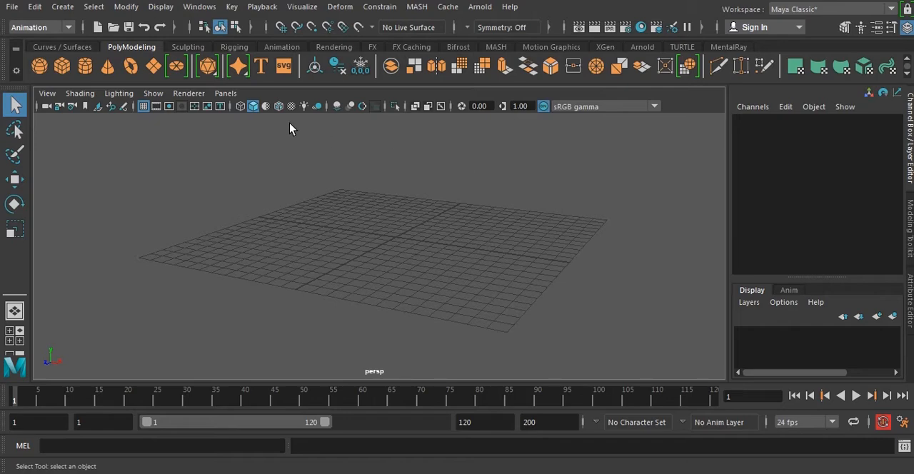
# Open the Shelf Editor and look through its list of existing shelves.
pyautogui.click(201, 7)
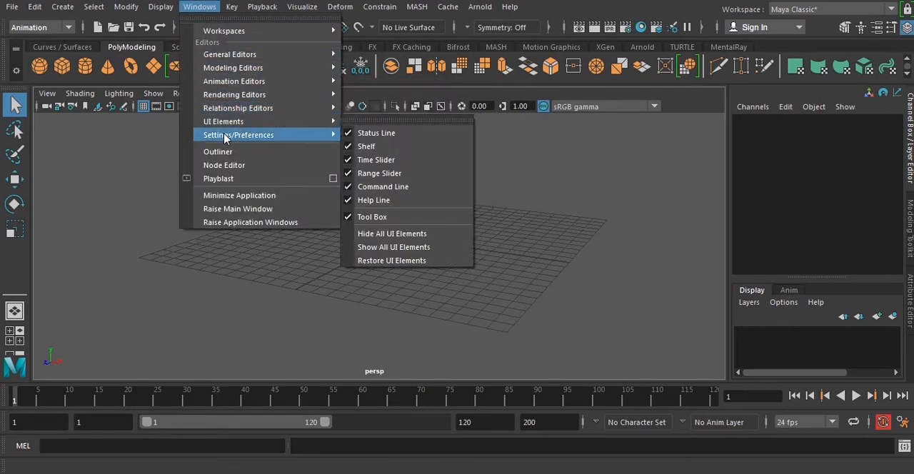
pyautogui.moveTo(225, 138)
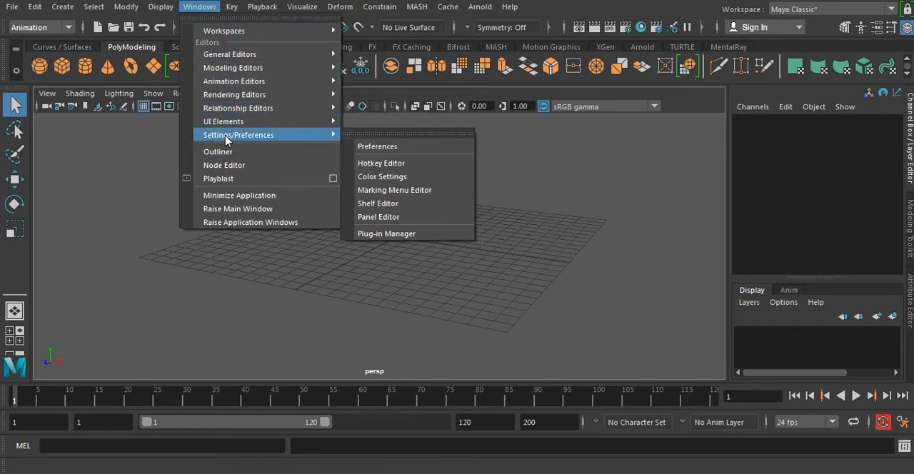
pyautogui.click(390, 204)
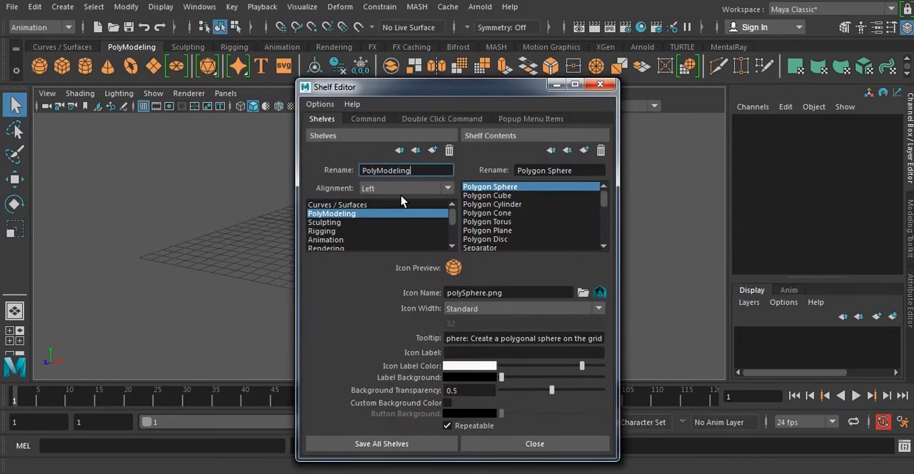
pyautogui.scroll(-2, 381, 227)
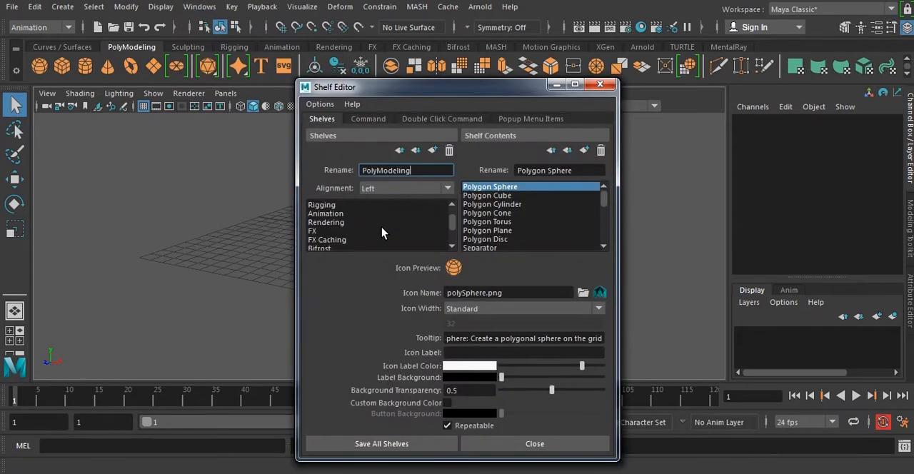
pyautogui.scroll(1, 380, 241)
pyautogui.scroll(1, 375, 222)
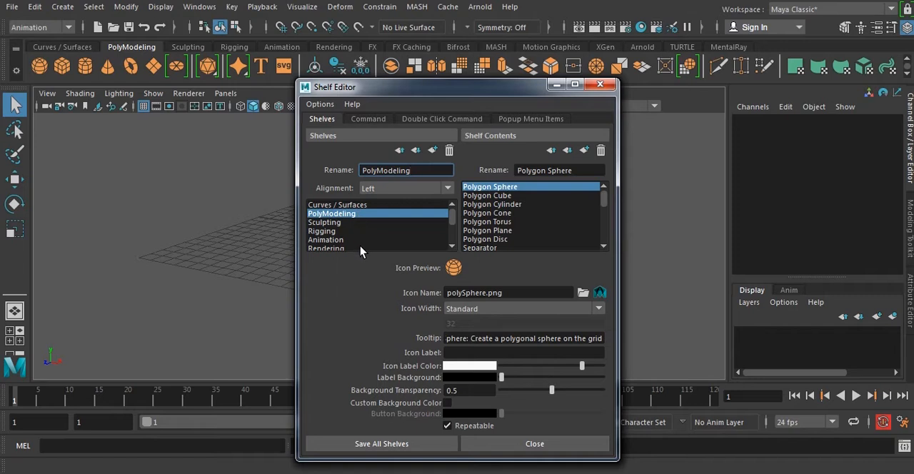
pyautogui.scroll(-1, 376, 236)
pyautogui.scroll(1, 393, 227)
pyautogui.scroll(-3, 391, 225)
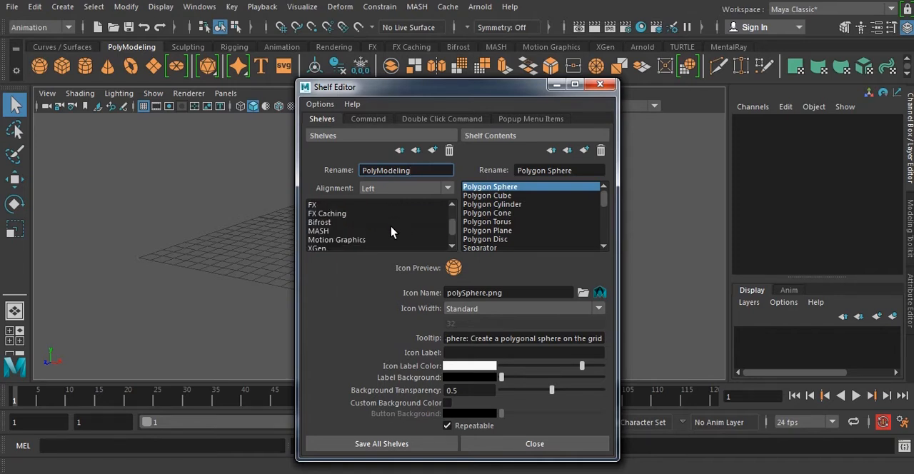
pyautogui.scroll(-1, 391, 232)
pyautogui.scroll(2, 395, 223)
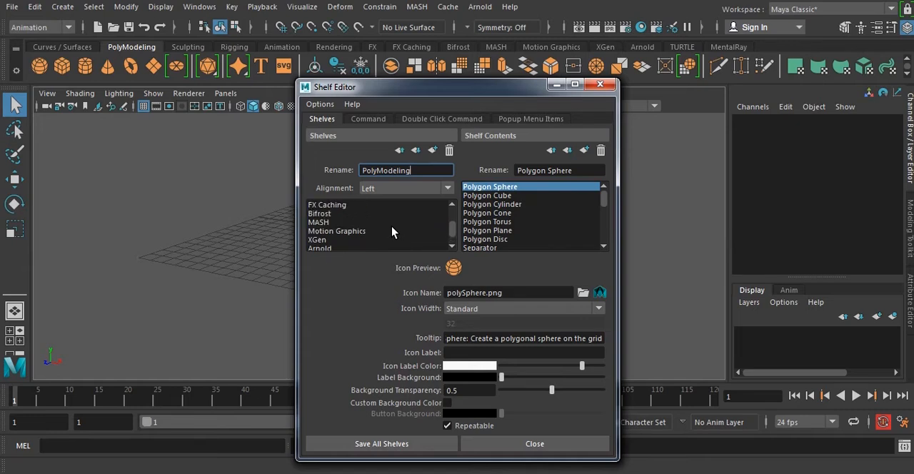
pyautogui.scroll(-2, 398, 218)
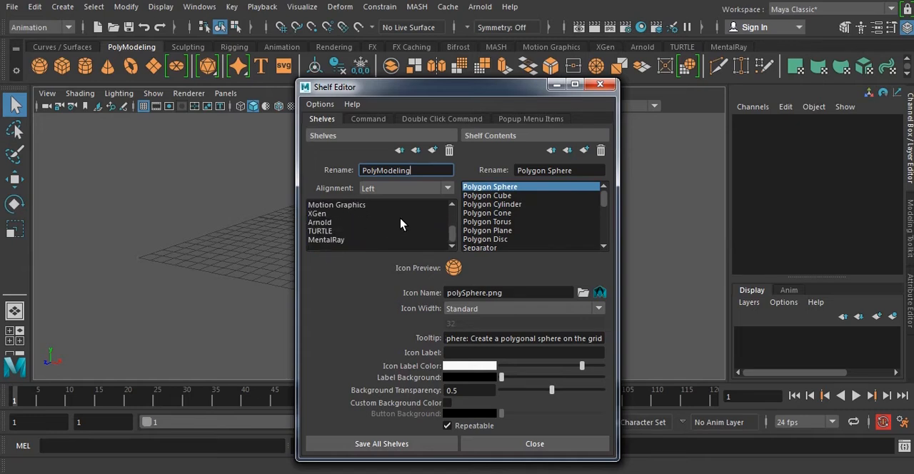
# Create a new shelf named custom, save all shelves and make the custom shelf active.
pyautogui.click(433, 151)
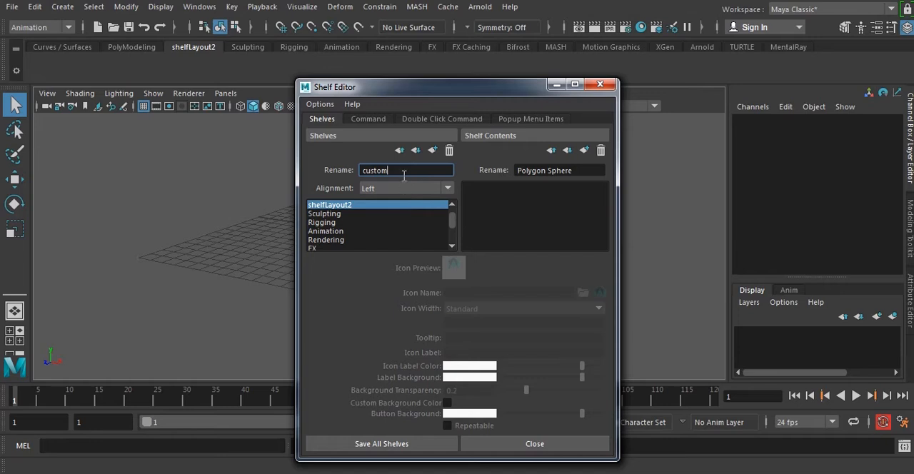
pyautogui.click(399, 444)
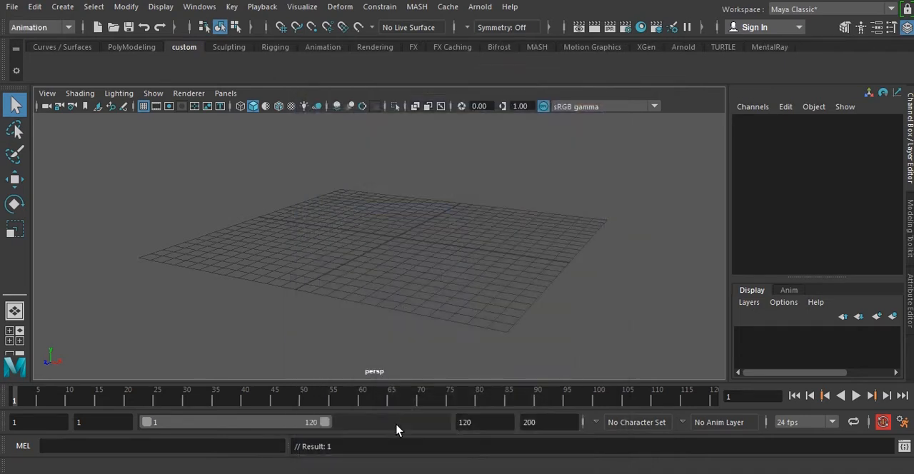
pyautogui.click(229, 47)
pyautogui.click(191, 47)
# Add the Save Scene command as a shortcut on the custom shelf.
pyautogui.click(13, 7)
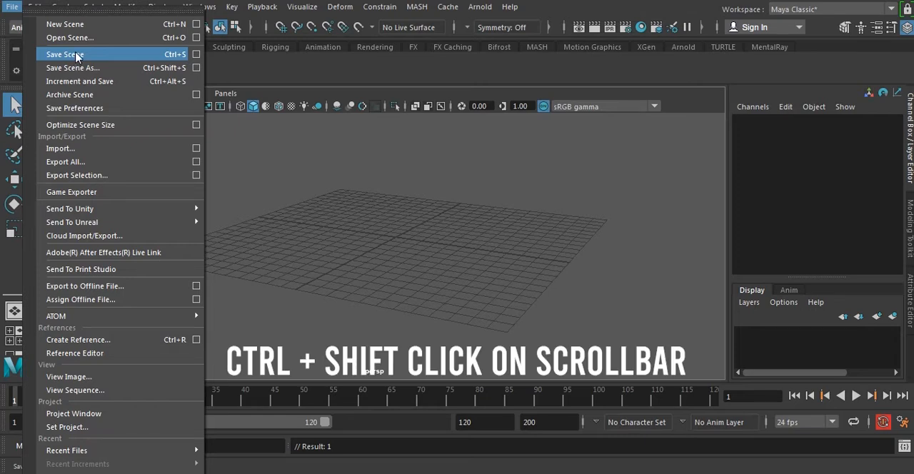
pyautogui.keyDown('ctrl'); pyautogui.keyDown('shift'); pyautogui.click(86, 57); pyautogui.keyUp('shift'); pyautogui.keyUp('ctrl')
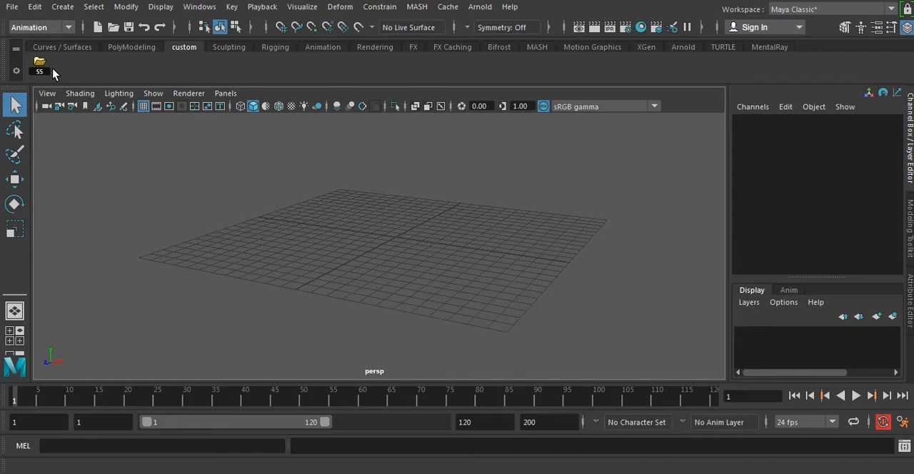
pyautogui.scroll(2, 571, 45)
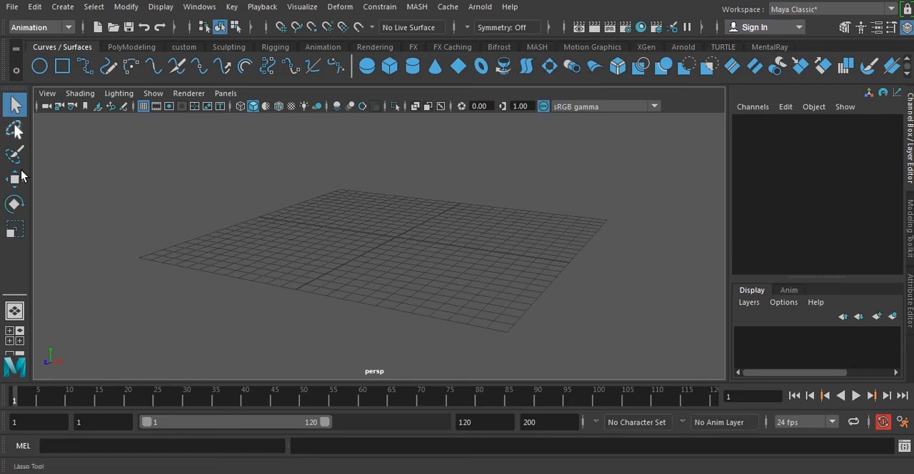
# Switch the workspace to Modeling - Standard, Modeling - Expert and UV Editing in turn.
pyautogui.click(804, 10)
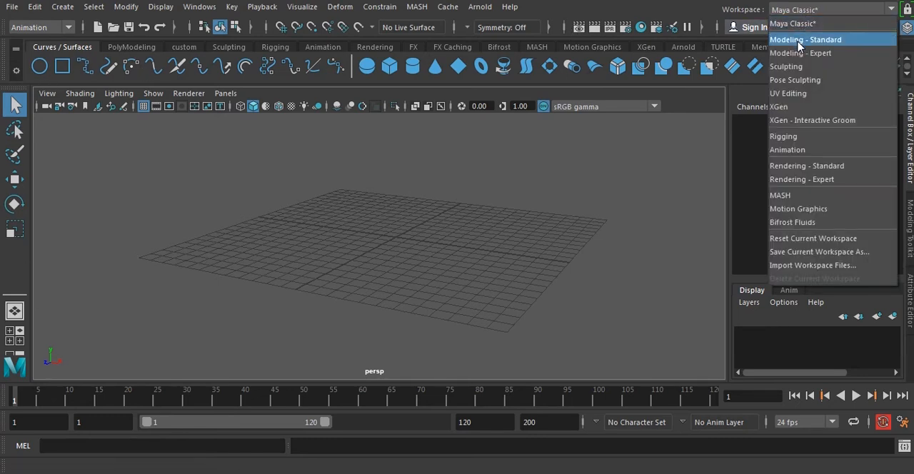
pyautogui.click(797, 40)
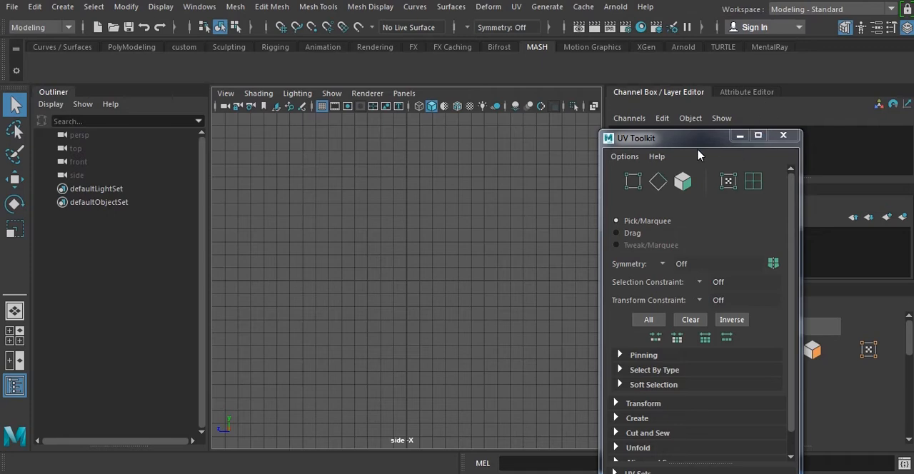
pyautogui.click(800, 14)
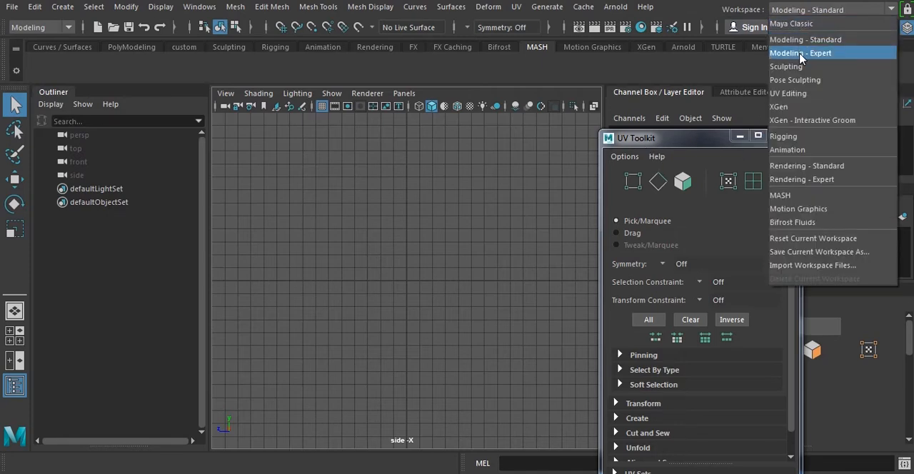
pyautogui.click(800, 53)
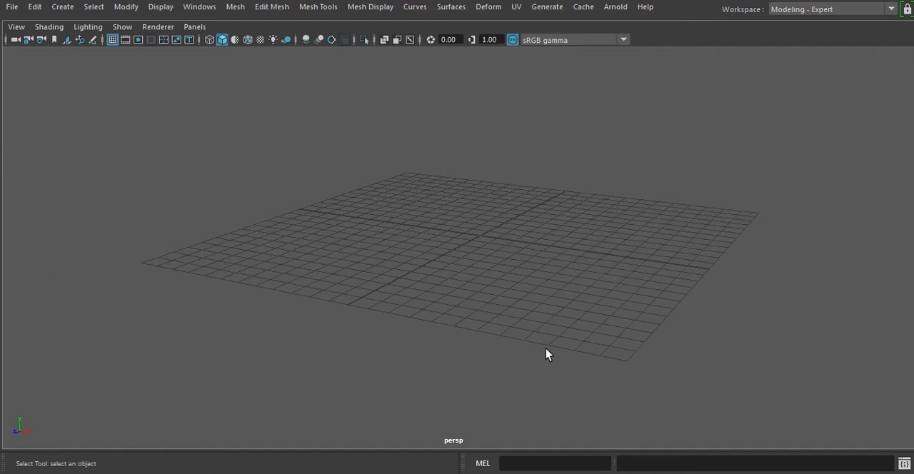
pyautogui.click(810, 11)
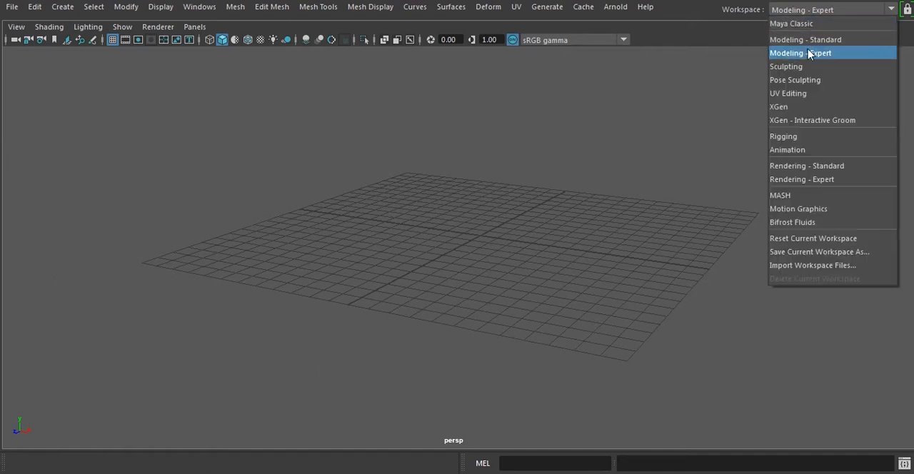
pyautogui.click(796, 97)
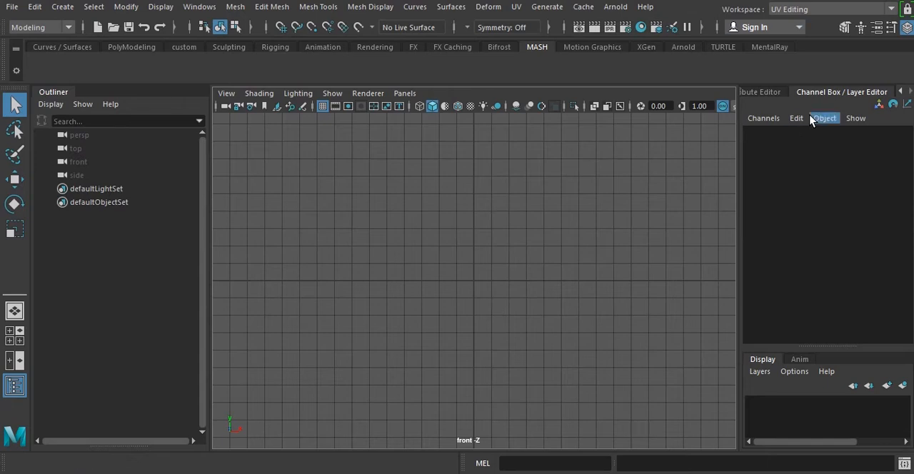
# Switch the workspace to Maya Classic.
pyautogui.click(805, 10)
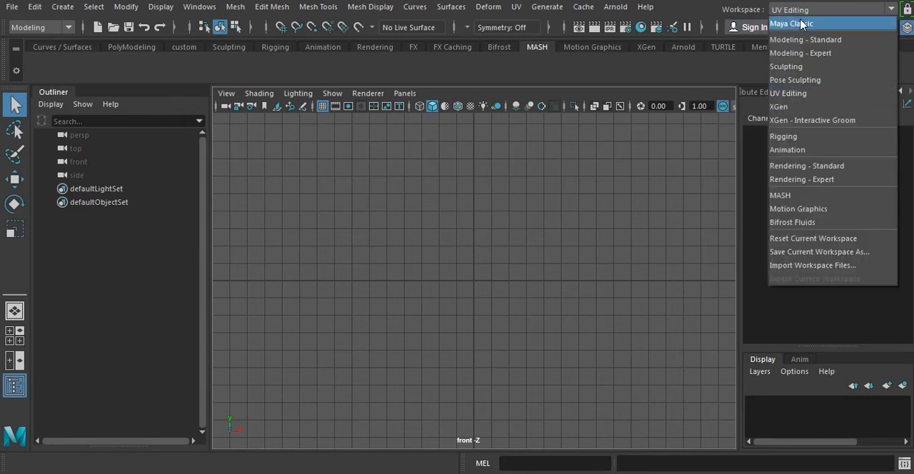
pyautogui.click(800, 21)
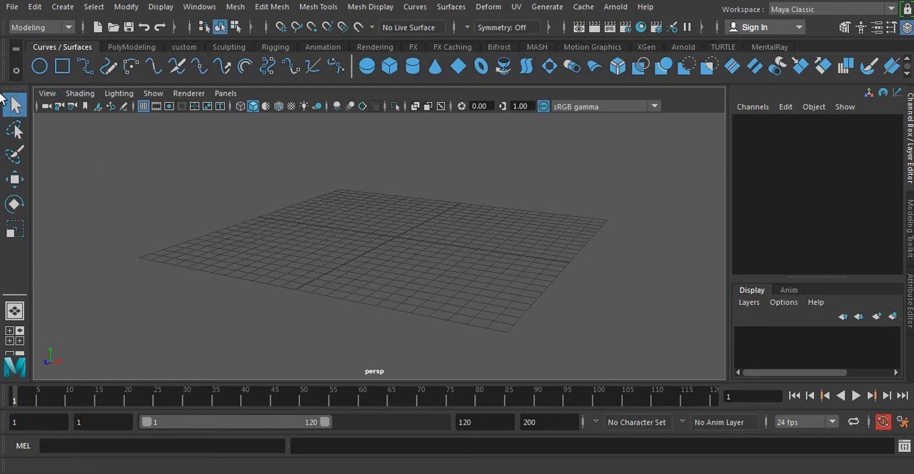
# Undock the Tool Box and the Time Slider into floating windows over the viewport.
pyautogui.moveTo(10, 91); pyautogui.dragTo(171, 141)
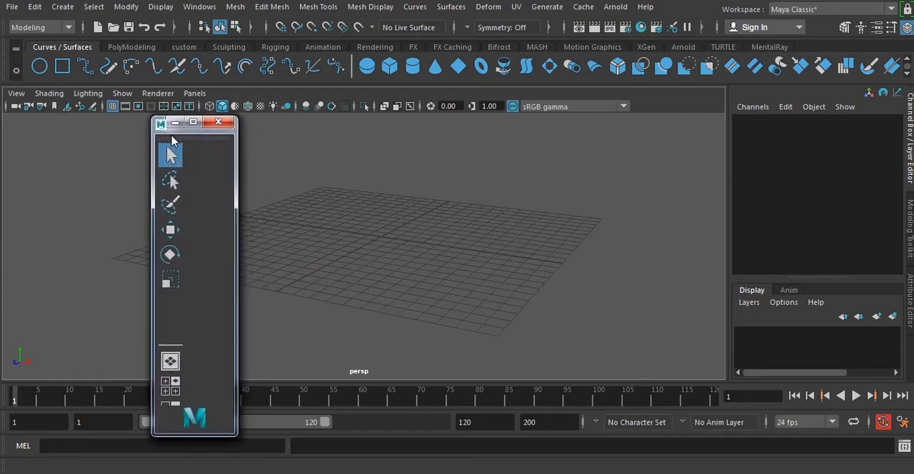
pyautogui.click(7, 409)
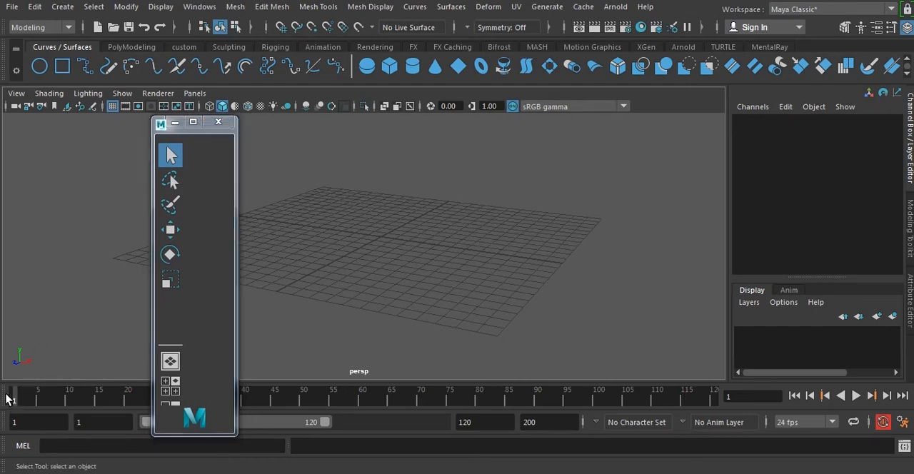
pyautogui.moveTo(10, 400); pyautogui.dragTo(86, 308)
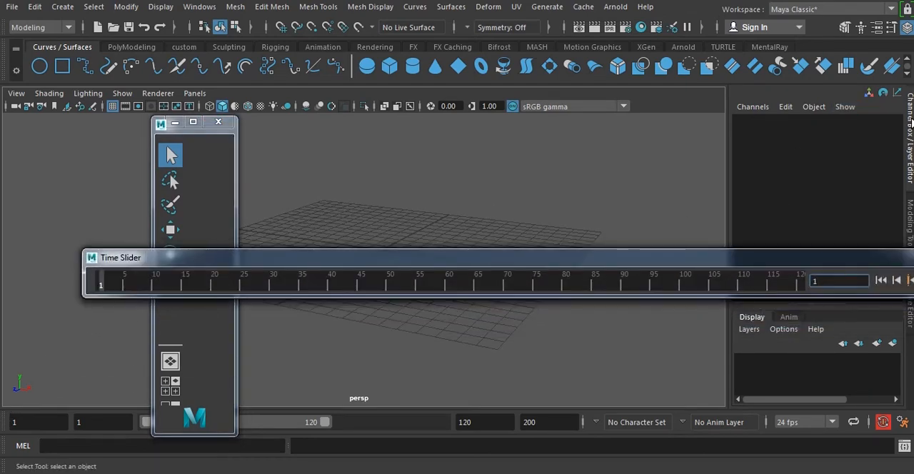
# Reset the current Maya Classic workspace to its default layout.
pyautogui.click(822, 94)
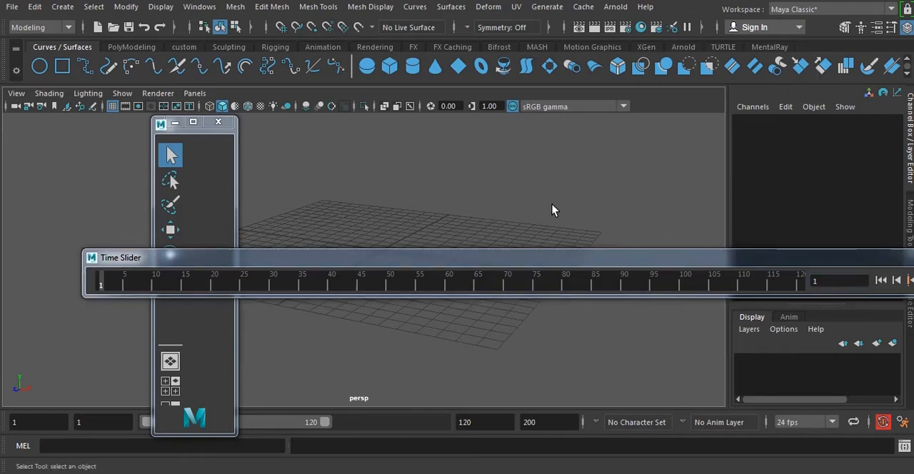
pyautogui.click(797, 12)
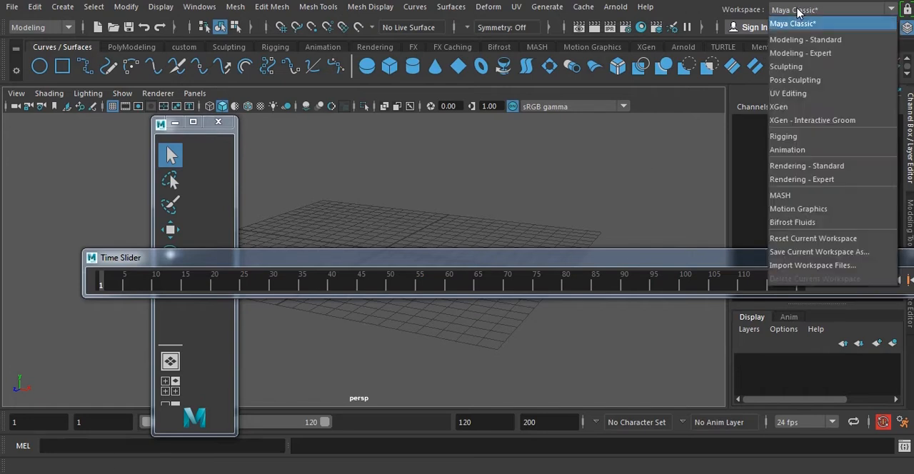
pyautogui.click(805, 242)
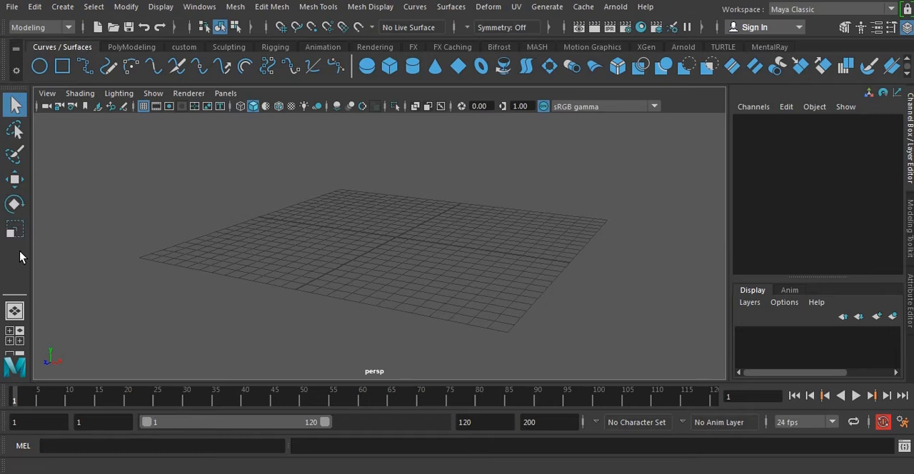
# Create a polygon cube at the grid's centre from the PolyModeling shelf and deselect it.
pyautogui.click(133, 47)
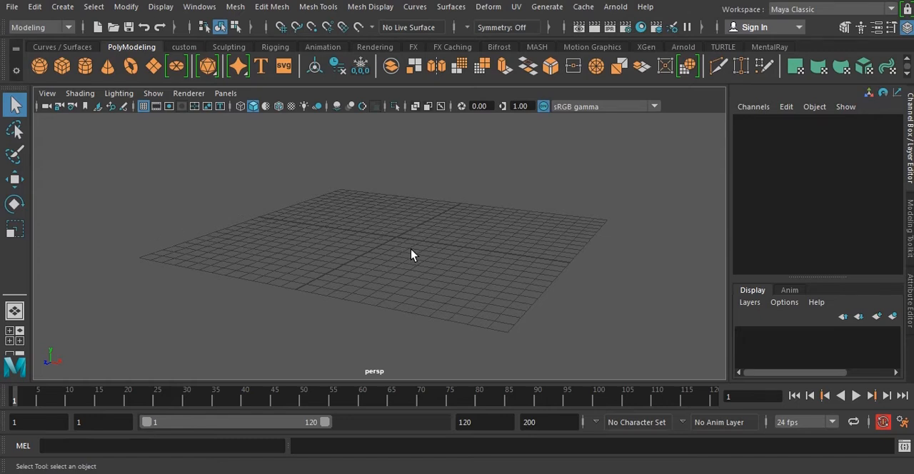
pyautogui.click(62, 66)
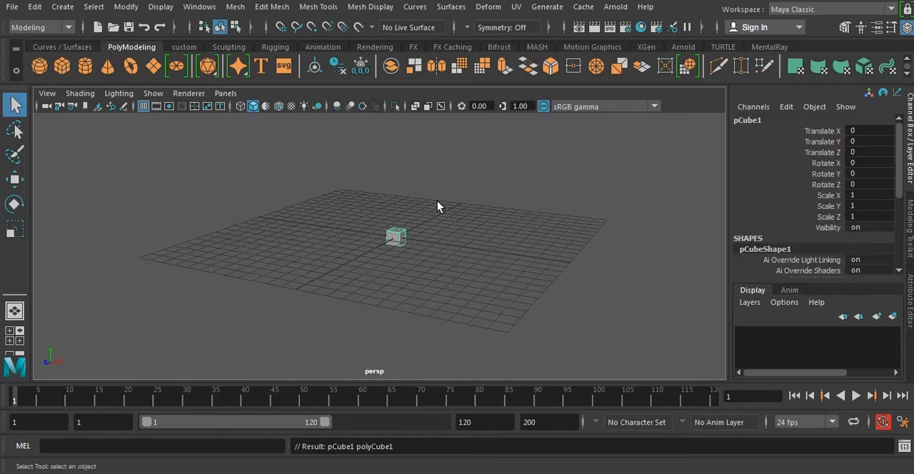
pyautogui.keyDown('alt'); pyautogui.moveTo(437, 202); pyautogui.dragTo(514, 232, button='right'); pyautogui.keyUp('alt')
pyautogui.keyDown('alt'); pyautogui.moveTo(514, 232); pyautogui.dragTo(472, 238, button='middle'); pyautogui.keyUp('alt')
pyautogui.keyDown('alt'); pyautogui.moveTo(444, 236); pyautogui.dragTo(454, 257, button='right'); pyautogui.keyUp('alt')
pyautogui.keyDown('alt'); pyautogui.moveTo(467, 256); pyautogui.dragTo(476, 255, button='middle'); pyautogui.keyUp('alt')
pyautogui.keyDown('alt'); pyautogui.moveTo(477, 257); pyautogui.dragTo(476, 271); pyautogui.keyUp('alt')
pyautogui.click(481, 232)
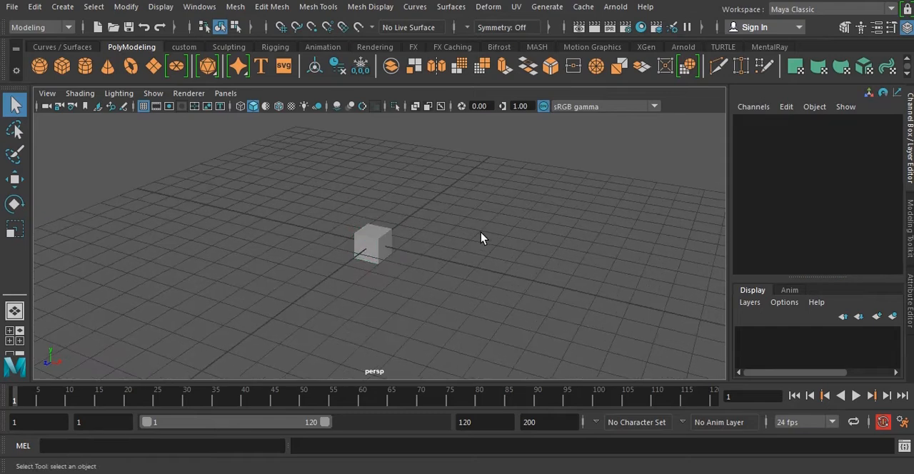
# Practise selecting the cube with the Select Tool, both directly and with a marquee, and clear the selection.
pyautogui.moveTo(312, 189); pyautogui.dragTo(439, 285)
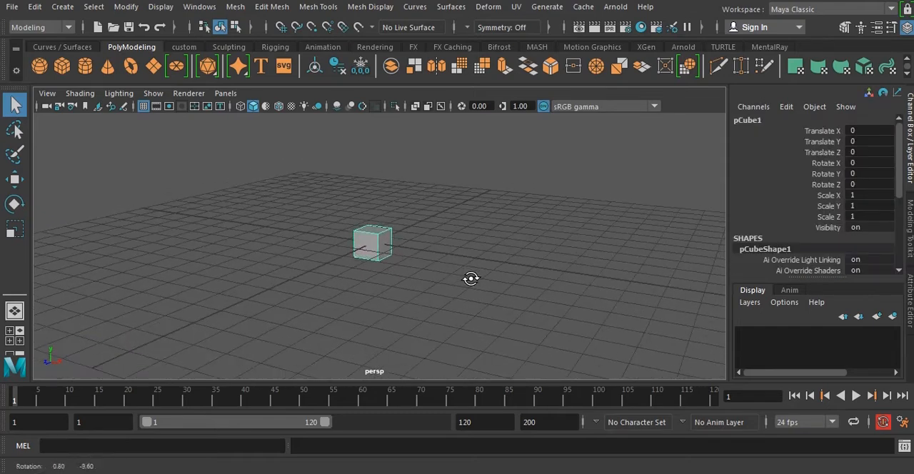
pyautogui.click(471, 278)
pyautogui.keyDown('alt'); pyautogui.moveTo(581, 259); pyautogui.dragTo(500, 224, button='right'); pyautogui.keyUp('alt')
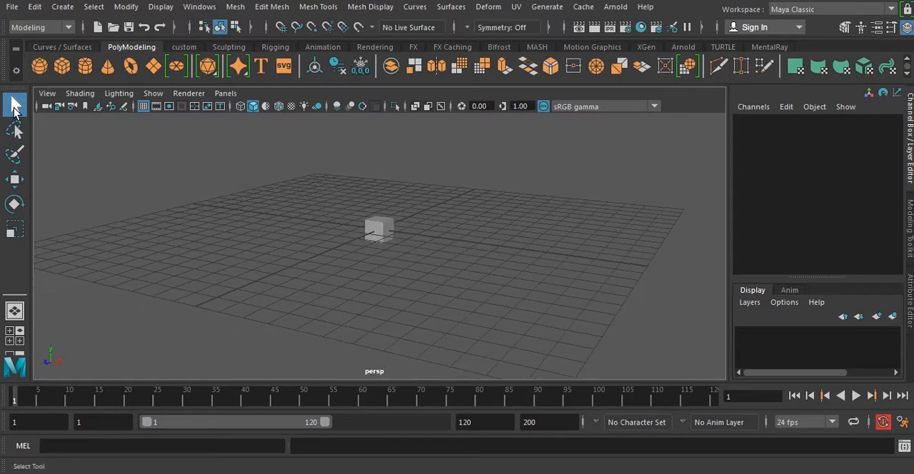
pyautogui.click(16, 109)
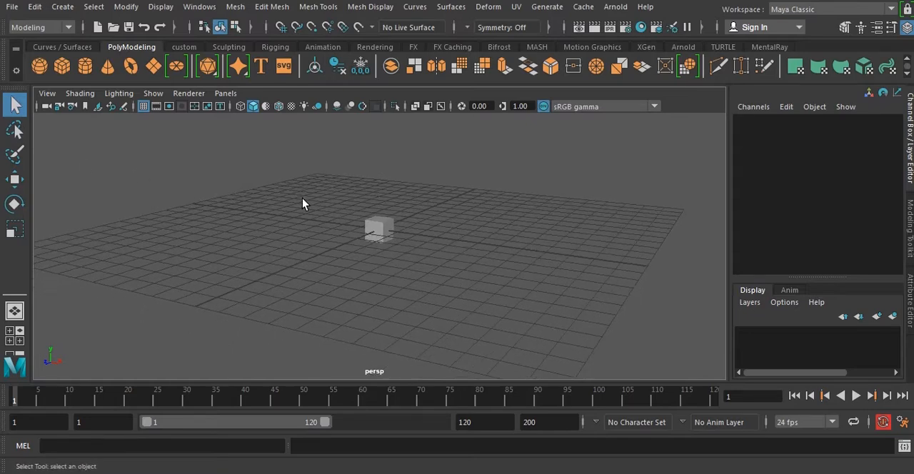
pyautogui.click(382, 227)
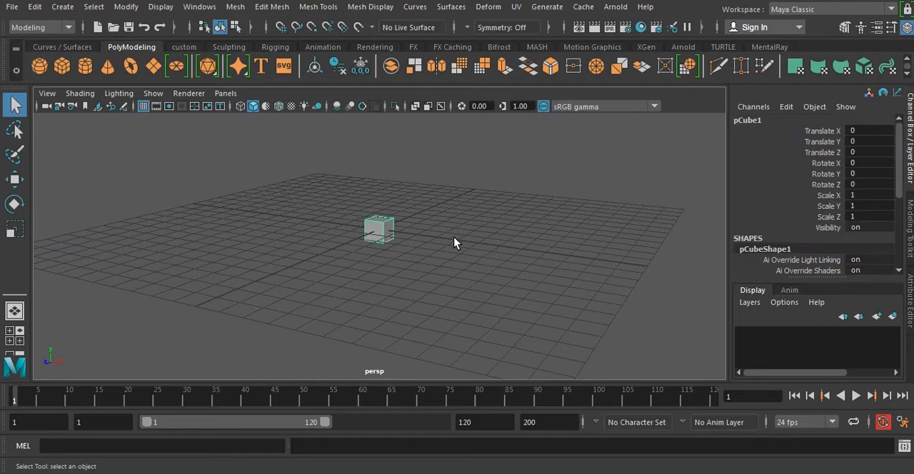
pyautogui.click(249, 137)
pyautogui.moveTo(250, 130); pyautogui.dragTo(462, 275)
pyautogui.keyDown('alt'); pyautogui.moveTo(384, 228); pyautogui.dragTo(440, 252); pyautogui.keyUp('alt')
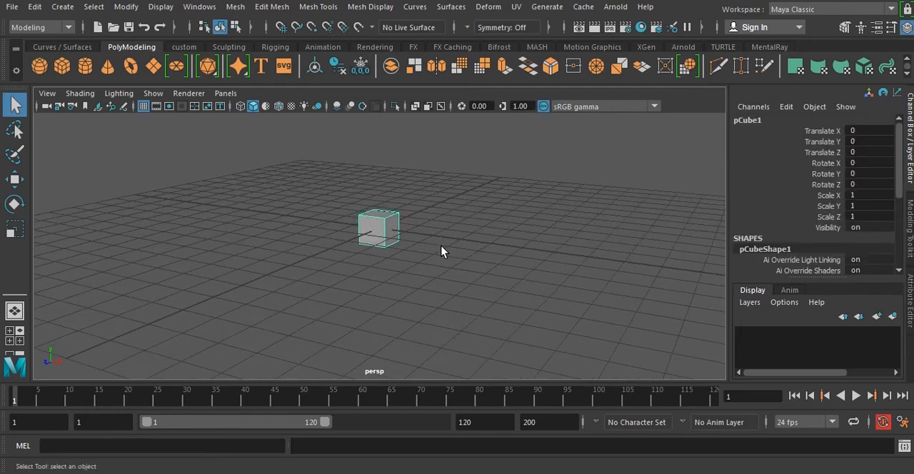
pyautogui.keyDown('alt'); pyautogui.moveTo(620, 257); pyautogui.dragTo(532, 242, button='right'); pyautogui.keyUp('alt')
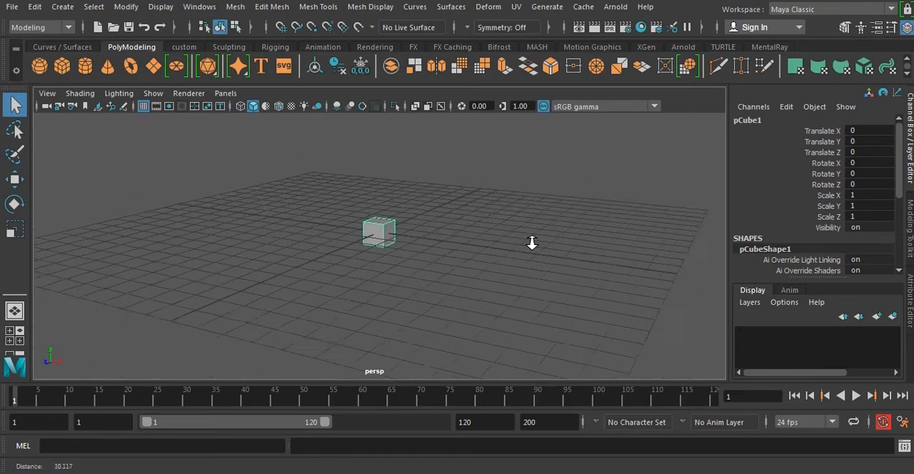
pyautogui.keyDown('alt'); pyautogui.moveTo(532, 243); pyautogui.dragTo(555, 265); pyautogui.keyUp('alt')
pyautogui.click(543, 250)
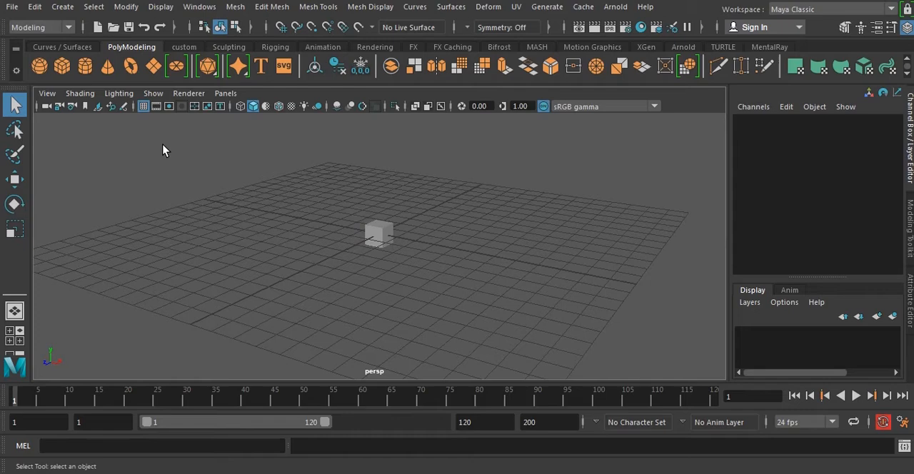
# Create a polygon cylinder, move it along the X axis beside the cube and deselect it.
pyautogui.click(85, 74)
pyautogui.press('w')
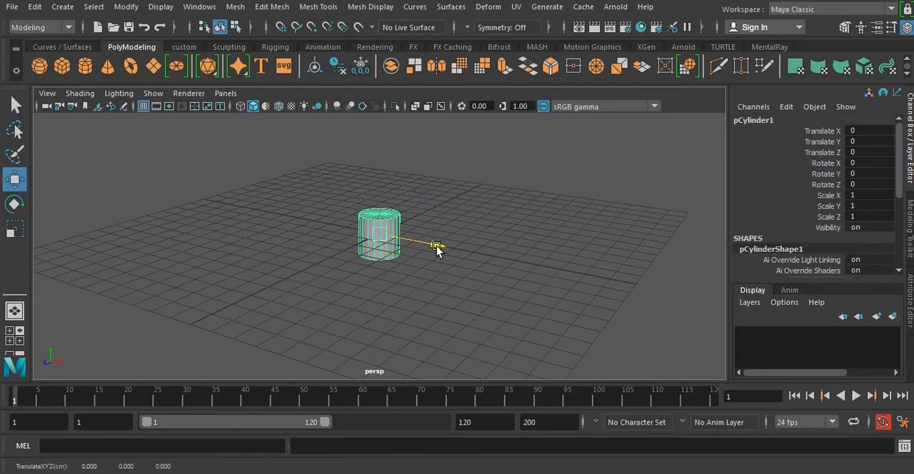
pyautogui.moveTo(436, 247); pyautogui.dragTo(545, 243)
pyautogui.click(561, 214)
# Marquee-select the cylinder alone, then the cube and cylinder together, and clear the selection.
pyautogui.moveTo(415, 176); pyautogui.dragTo(510, 250)
pyautogui.click(564, 250)
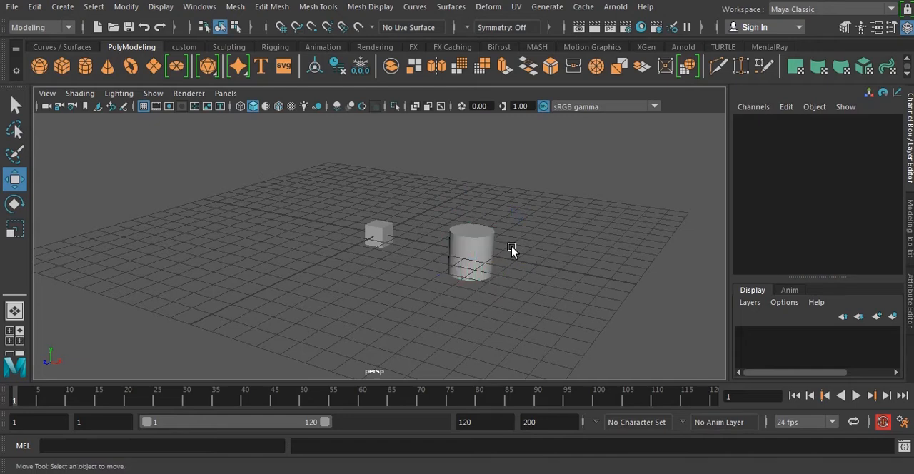
pyautogui.moveTo(336, 189); pyautogui.dragTo(546, 306)
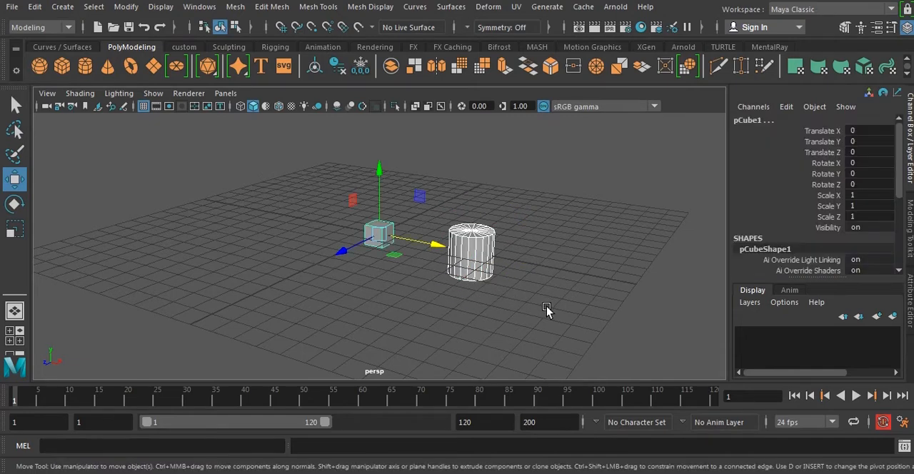
pyautogui.click(536, 280)
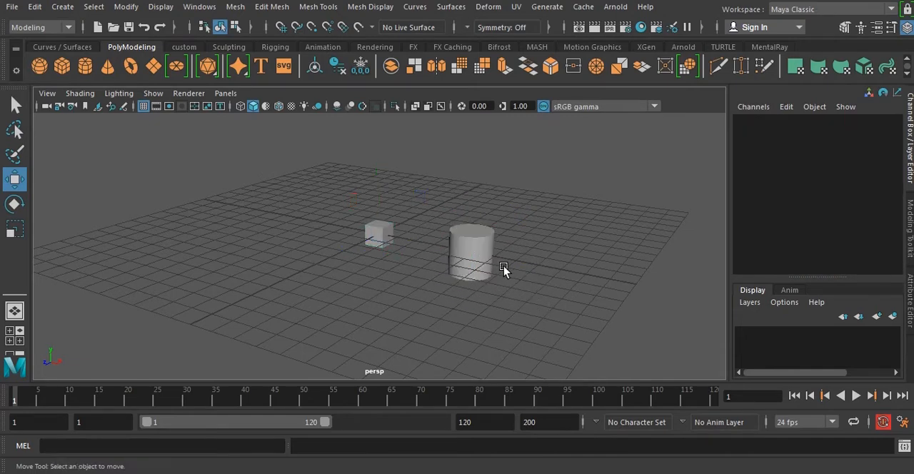
# Delete the cylinder beside the cube.
pyautogui.click(481, 257)
pyautogui.press('Delete')
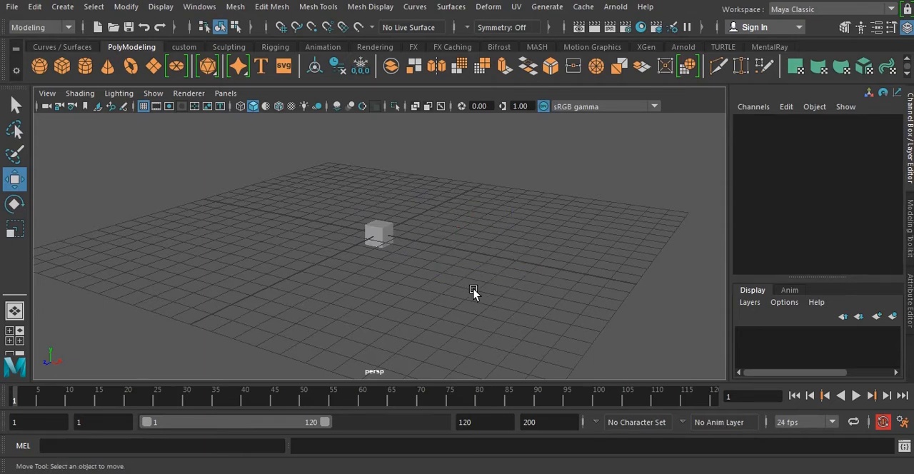
pyautogui.keyDown('alt'); pyautogui.moveTo(426, 264); pyautogui.dragTo(421, 257); pyautogui.keyUp('alt')
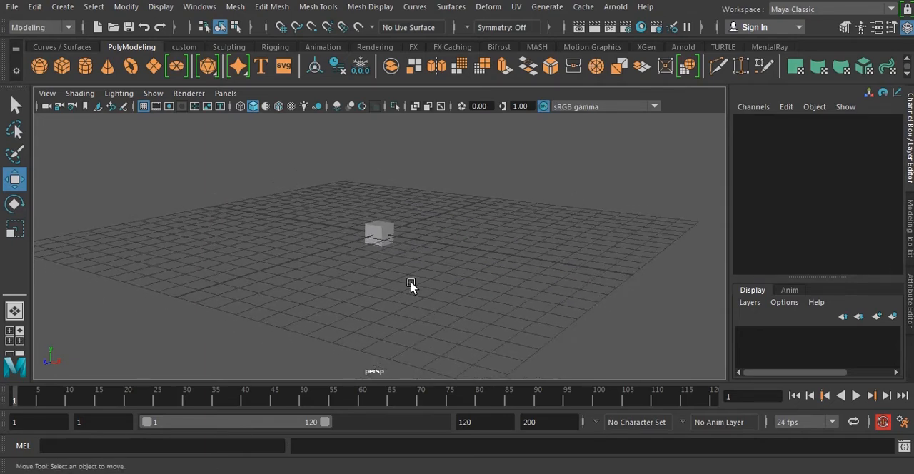
# Select the cube by encircling it with the Lasso Tool, deselect it and lasso it again.
pyautogui.click(15, 131)
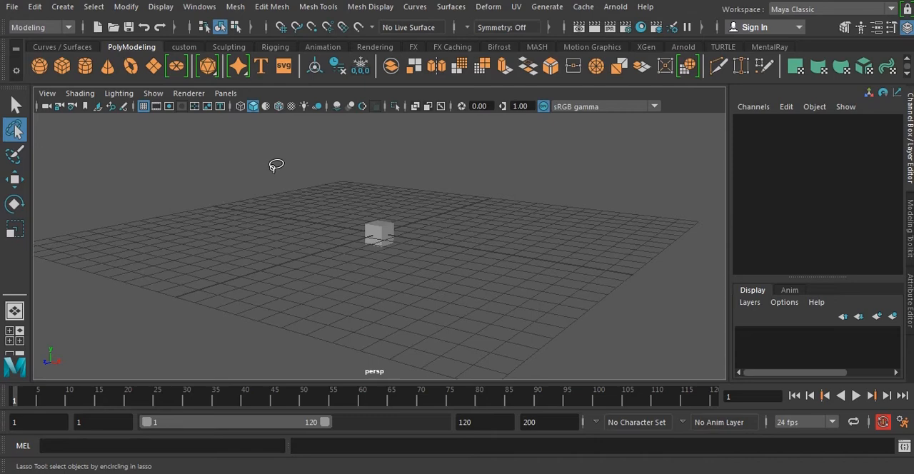
pyautogui.moveTo(266, 178)
pyautogui.mouseDown()
pyautogui.moveTo(331, 152)
pyautogui.moveTo(381, 147)
pyautogui.moveTo(452, 150)
pyautogui.moveTo(505, 183)
pyautogui.moveTo(250, 184)
pyautogui.mouseUp()
pyautogui.moveTo(292, 218)
pyautogui.mouseDown()
pyautogui.moveTo(357, 150)
pyautogui.moveTo(561, 182)
pyautogui.moveTo(569, 279)
pyautogui.moveTo(481, 295)
pyautogui.moveTo(291, 236)
pyautogui.mouseUp()
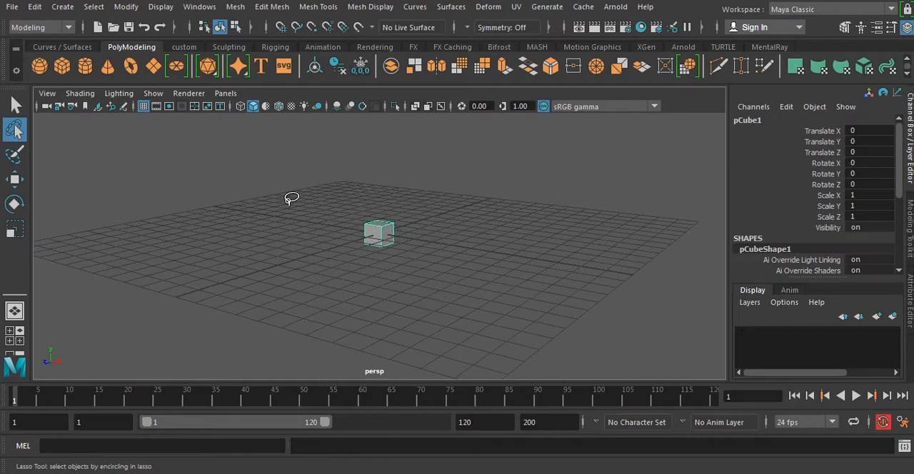
pyautogui.click(446, 197)
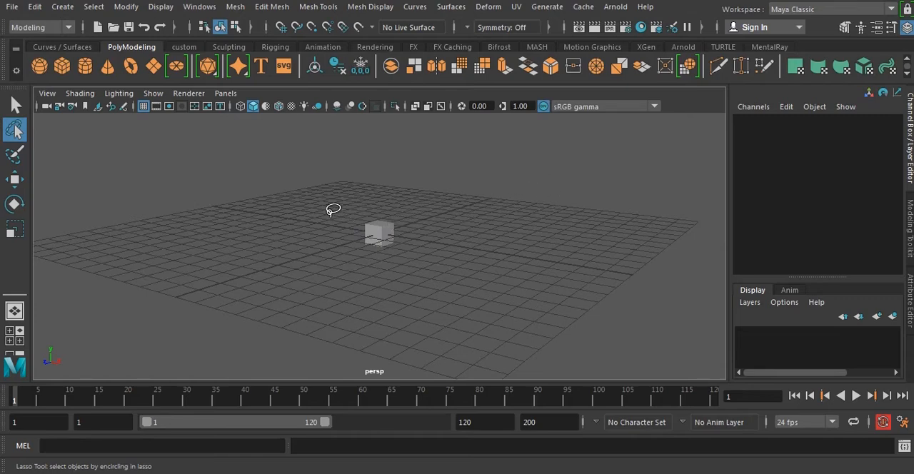
pyautogui.moveTo(341, 184)
pyautogui.mouseDown()
pyautogui.moveTo(433, 177)
pyautogui.moveTo(483, 281)
pyautogui.moveTo(371, 288)
pyautogui.moveTo(319, 194)
pyautogui.mouseUp()
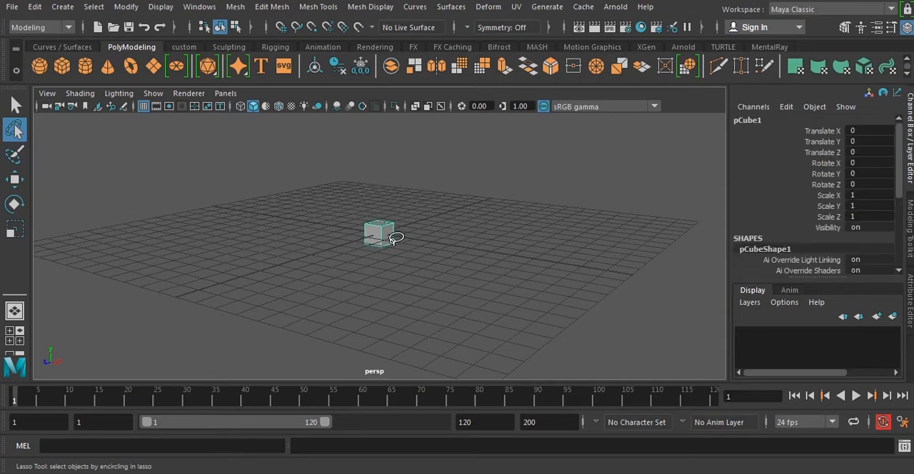
# Activate the Move Tool and marquee-select the cube to bring up its move manipulator.
pyautogui.press('w')
pyautogui.click(333, 196)
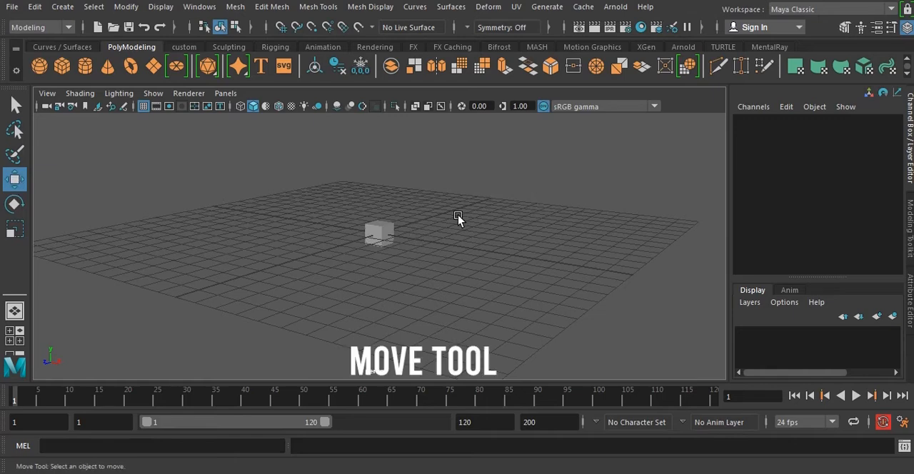
pyautogui.keyDown('alt'); pyautogui.moveTo(376, 183); pyautogui.dragTo(373, 209, button='right'); pyautogui.keyUp('alt')
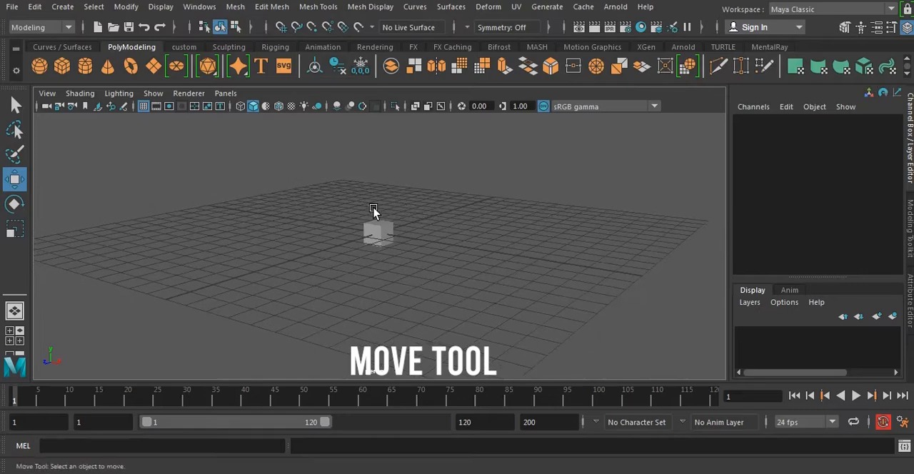
pyautogui.moveTo(321, 164); pyautogui.dragTo(435, 278)
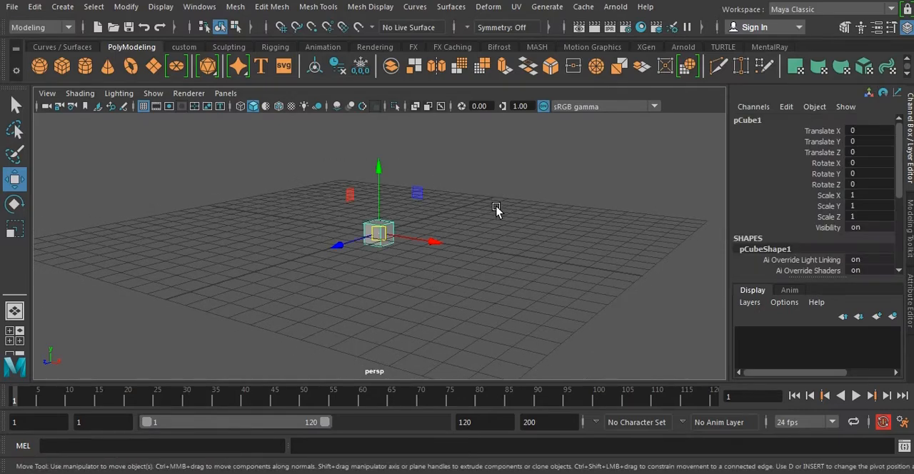
pyautogui.keyDown('alt'); pyautogui.moveTo(529, 241); pyautogui.dragTo(491, 248); pyautogui.keyUp('alt')
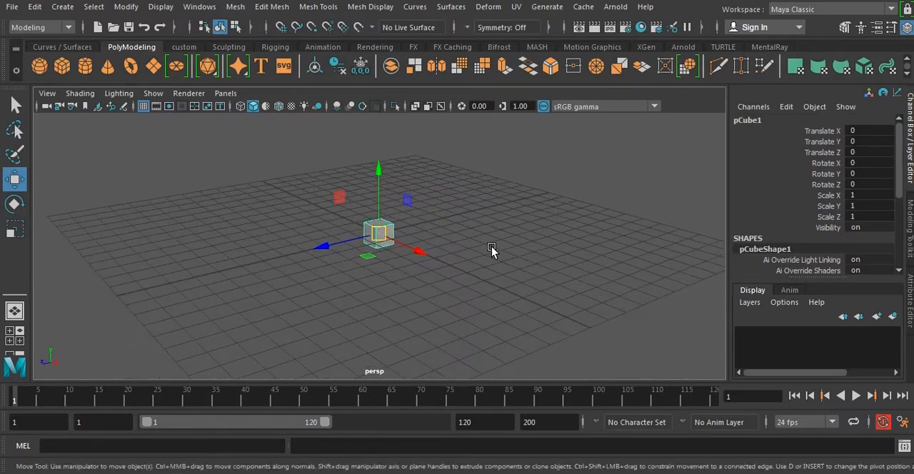
pyautogui.keyDown('alt'); pyautogui.moveTo(453, 244); pyautogui.dragTo(465, 232, button='middle'); pyautogui.keyUp('alt')
pyautogui.click(520, 237)
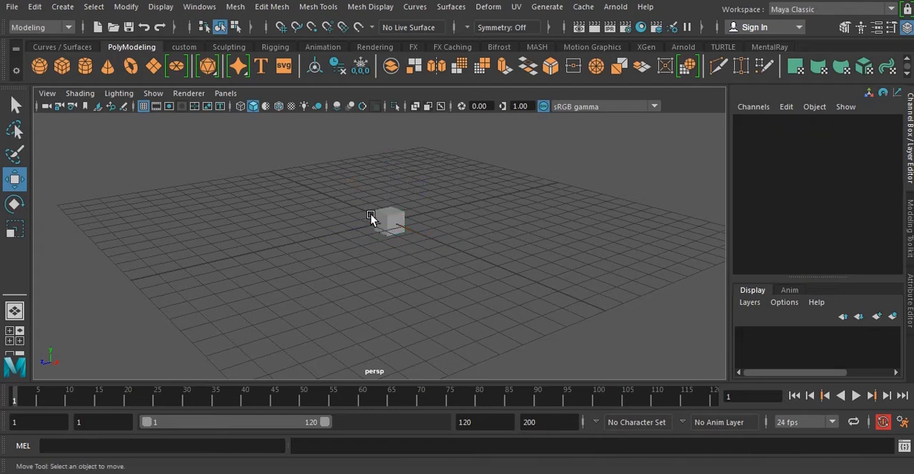
pyautogui.moveTo(314, 156); pyautogui.dragTo(463, 259)
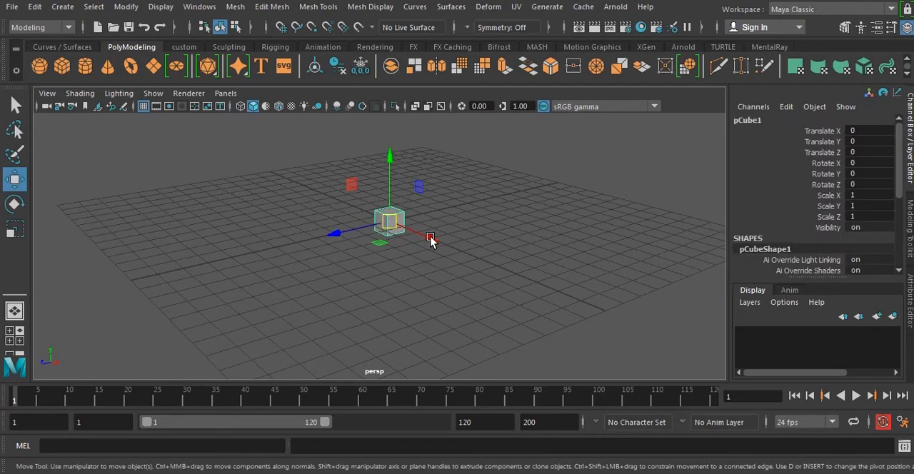
pyautogui.moveTo(455, 214)
pyautogui.keyDown('alt'); pyautogui.mouseDown()
pyautogui.moveTo(469, 231)
pyautogui.moveTo(473, 215)
pyautogui.moveTo(447, 222)
pyautogui.mouseUp(); pyautogui.keyUp('alt')
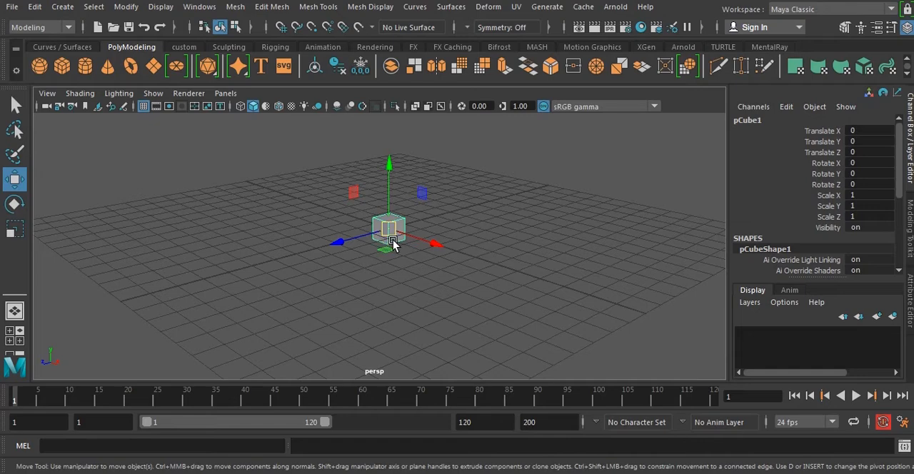
# Try moving the cube about 5.04 along Z, upward along Y, and about 0.57 along X, undoing each move.
pyautogui.keyDown('alt'); pyautogui.moveTo(462, 274); pyautogui.dragTo(504, 257); pyautogui.keyUp('alt')
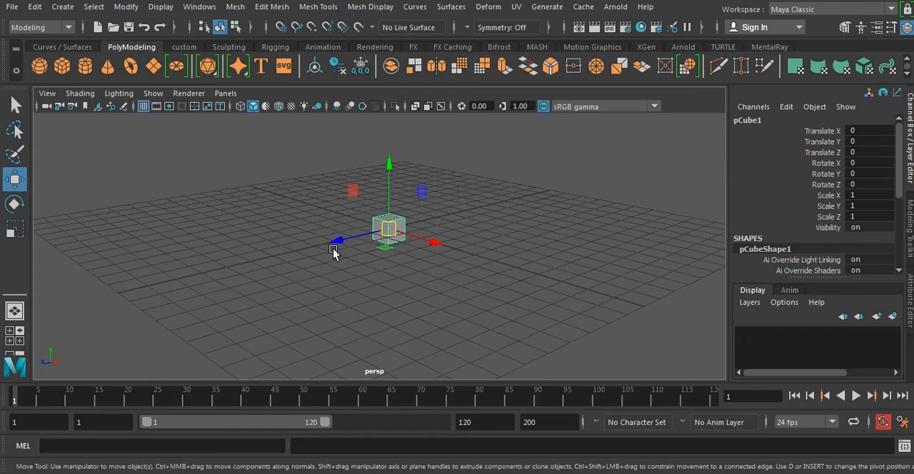
pyautogui.moveTo(338, 240); pyautogui.dragTo(236, 265)
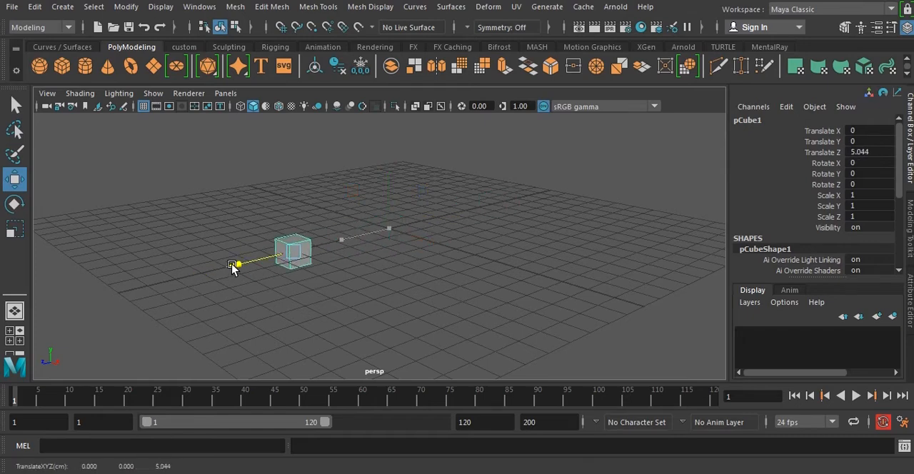
pyautogui.hotkey('ctrl', 'z')
pyautogui.moveTo(388, 200); pyautogui.dragTo(404, 147)
pyautogui.hotkey('ctrl', 'z')
pyautogui.moveTo(431, 242); pyautogui.dragTo(445, 255)
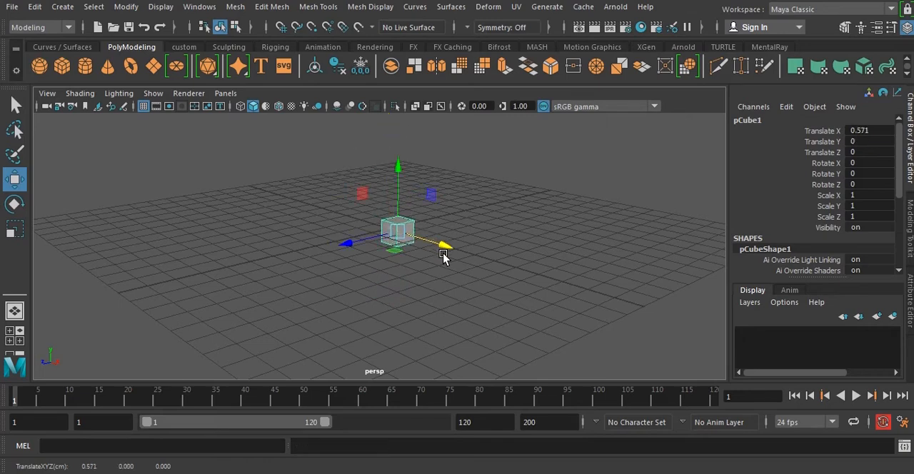
pyautogui.hotkey('ctrl', 'z')
# Repeat the axis moves on the cube, about 5.35 along Z, upward along Y and outward along X, undoing each one.
pyautogui.moveTo(352, 234); pyautogui.dragTo(261, 267)
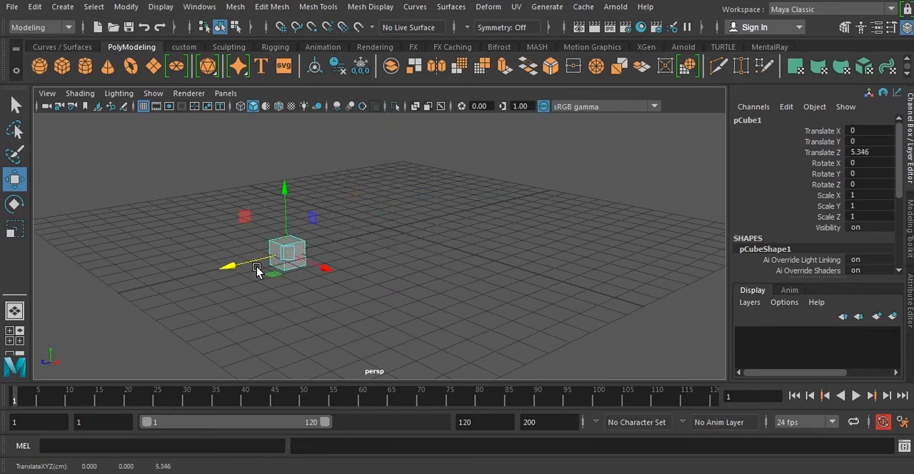
pyautogui.hotkey('ctrl', 'z')
pyautogui.moveTo(389, 184); pyautogui.dragTo(392, 137)
pyautogui.hotkey('ctrl', 'z')
pyautogui.moveTo(425, 241); pyautogui.dragTo(467, 277)
pyautogui.hotkey('ctrl', 'z')
# Try moving the cube in the opposite direction along the X and Z axes, undoing each move.
pyautogui.keyDown('alt'); pyautogui.moveTo(491, 233); pyautogui.dragTo(462, 224); pyautogui.keyUp('alt')
pyautogui.hotkey('ctrl', 'z')
pyautogui.moveTo(336, 243); pyautogui.dragTo(412, 224)
pyautogui.hotkey('ctrl', 'z')
# Clear the cube's selection and marquee-select it again several times with the Move Tool, leaving it selected.
pyautogui.keyDown('alt'); pyautogui.moveTo(514, 263); pyautogui.dragTo(573, 256); pyautogui.keyUp('alt')
pyautogui.click(573, 255)
pyautogui.moveTo(318, 191); pyautogui.dragTo(545, 271)
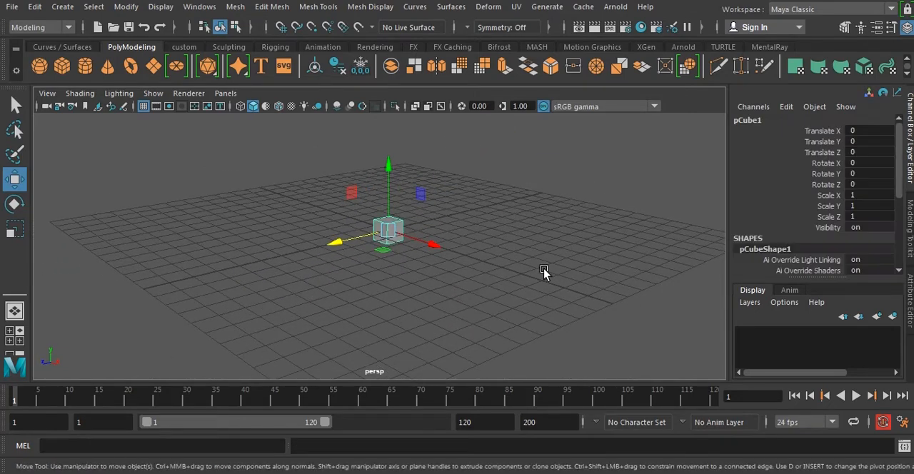
pyautogui.click(545, 271)
pyautogui.moveTo(333, 177); pyautogui.dragTo(431, 262)
pyautogui.keyDown('alt'); pyautogui.moveTo(506, 237); pyautogui.dragTo(508, 263, button='right'); pyautogui.keyUp('alt')
pyautogui.click(536, 274)
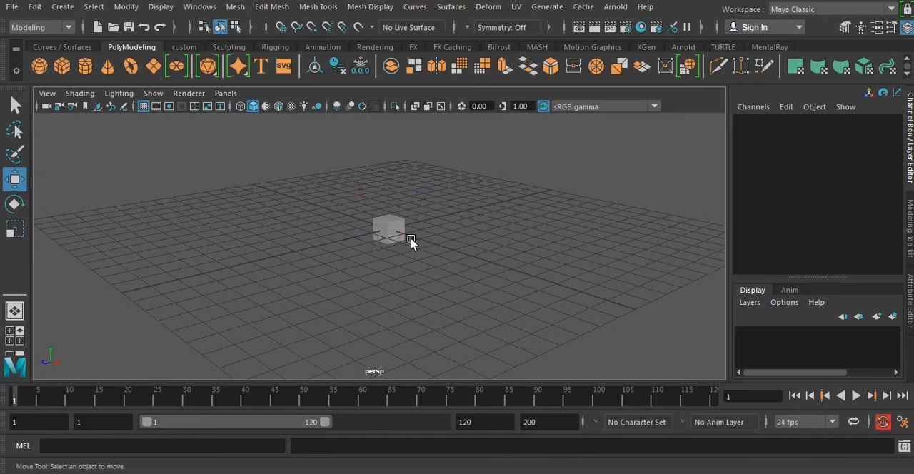
pyautogui.moveTo(352, 189); pyautogui.dragTo(433, 260)
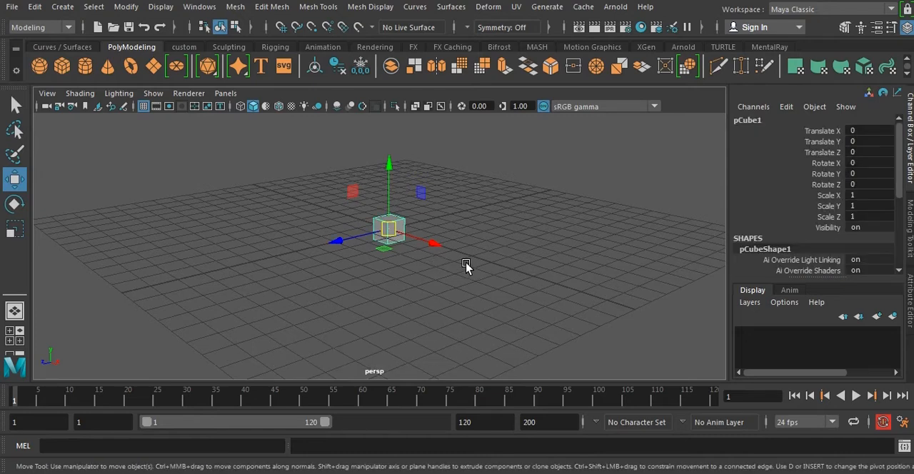
# Open the Move Tool's settings and reposition the settings window so the cube stays visible.
pyautogui.keyDown('alt'); pyautogui.moveTo(566, 249); pyautogui.dragTo(380, 261); pyautogui.keyUp('alt')
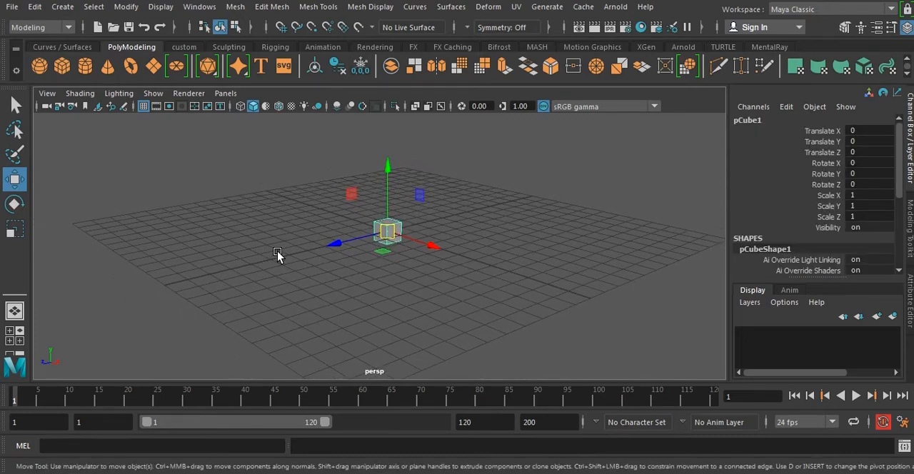
pyautogui.doubleClick(15, 182)
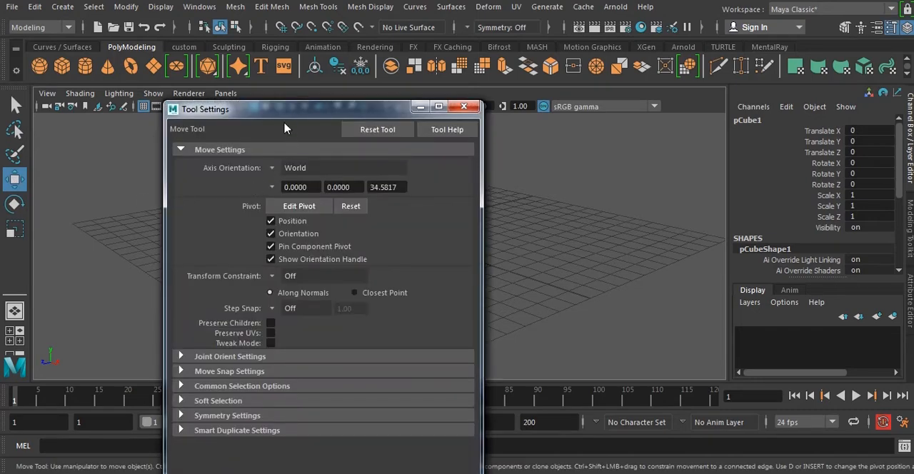
pyautogui.moveTo(300, 114); pyautogui.dragTo(241, 95)
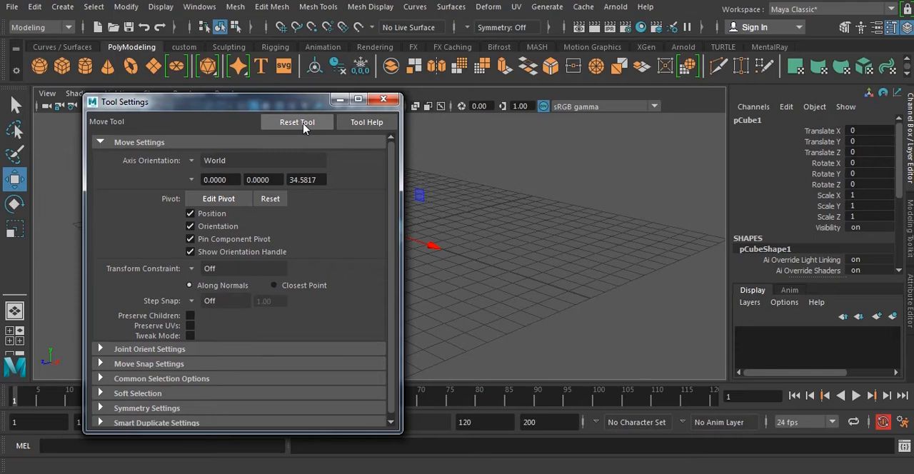
pyautogui.moveTo(269, 102); pyautogui.dragTo(188, 97)
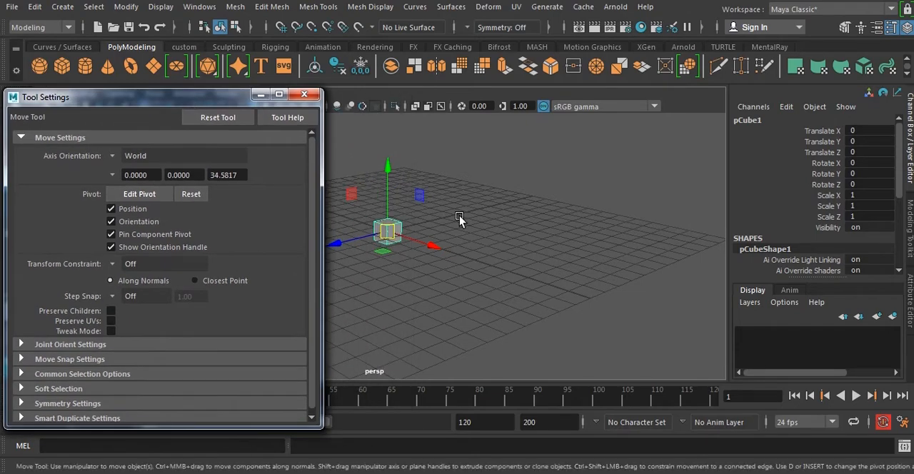
# Deselect and reselect the cube, reset the Move Tool to its default settings and close the settings window.
pyautogui.keyDown('alt'); pyautogui.moveTo(476, 246); pyautogui.dragTo(514, 247, button='middle'); pyautogui.keyUp('alt')
pyautogui.keyDown('alt'); pyautogui.moveTo(510, 247); pyautogui.dragTo(566, 249); pyautogui.keyUp('alt')
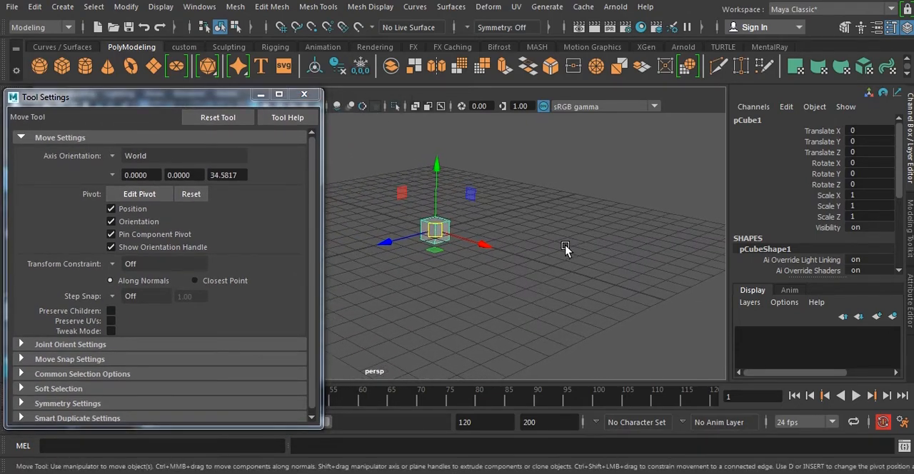
pyautogui.click(567, 249)
pyautogui.click(435, 227)
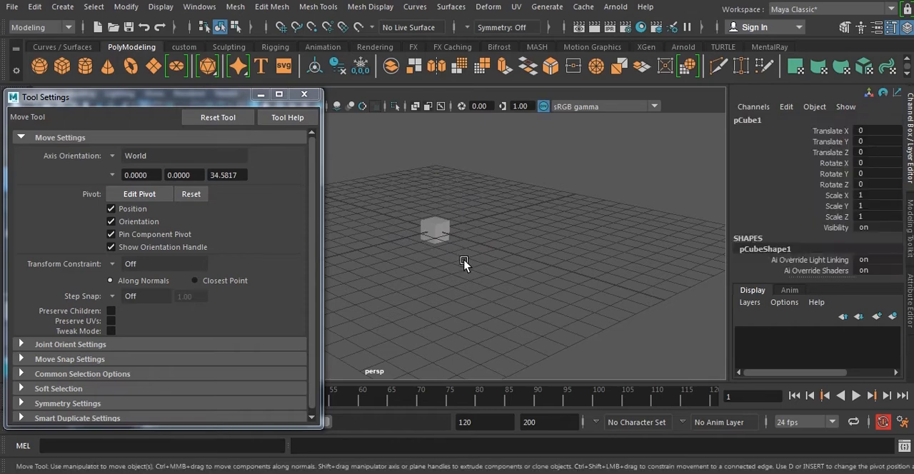
pyautogui.click(219, 118)
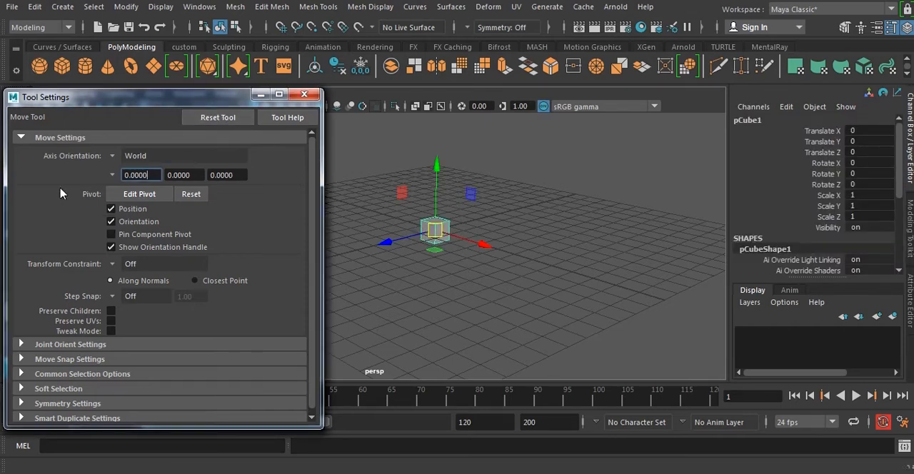
pyautogui.click(304, 94)
# Deselect the cube and marquee-select it twice to bring back its move manipulator.
pyautogui.click(562, 255)
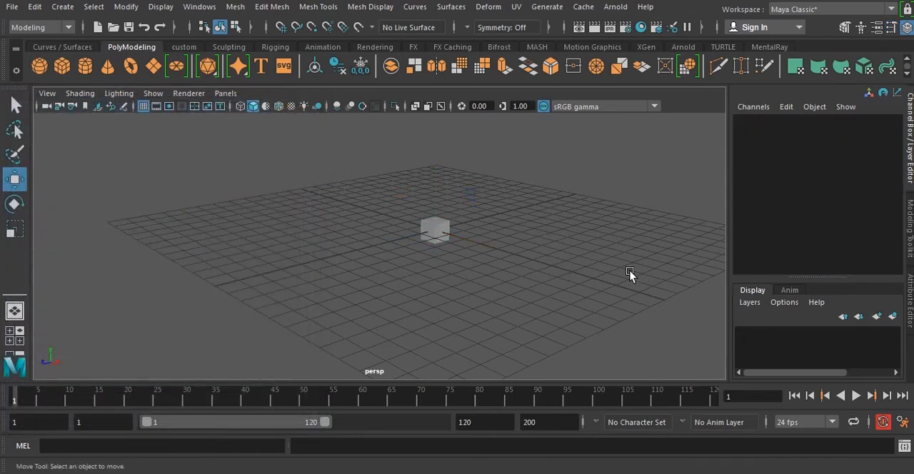
pyautogui.keyDown('alt'); pyautogui.moveTo(630, 270); pyautogui.dragTo(526, 257); pyautogui.keyUp('alt')
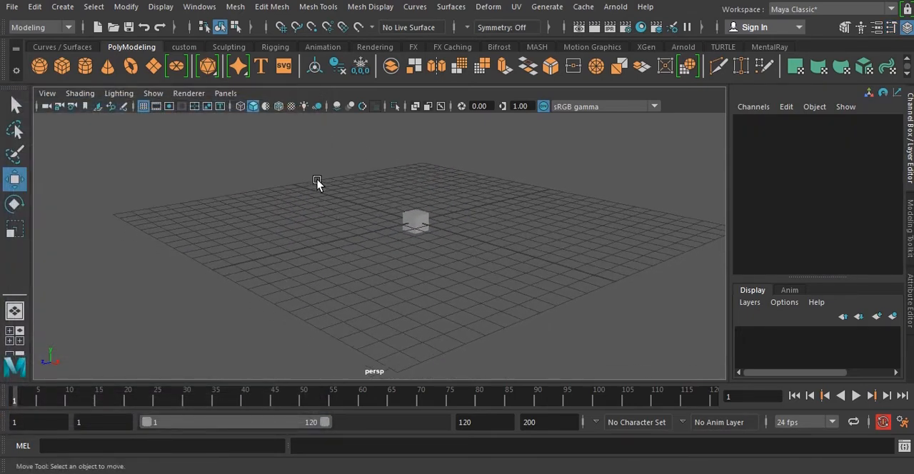
pyautogui.moveTo(317, 179); pyautogui.dragTo(501, 281)
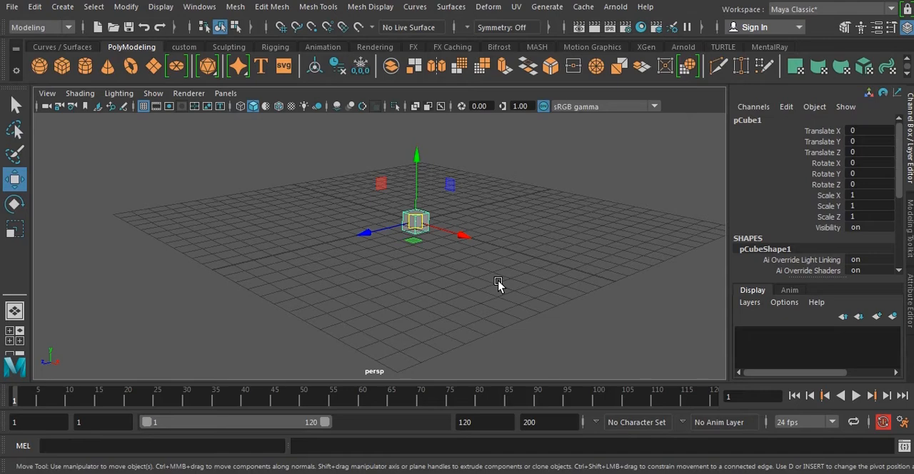
pyautogui.click(573, 249)
pyautogui.moveTo(340, 182); pyautogui.dragTo(512, 279)
# Activate the Rotate Tool, clear the selection and marquee-select the cube to bring up its rotate manipulator.
pyautogui.click(14, 205)
pyautogui.keyDown('alt'); pyautogui.moveTo(533, 240); pyautogui.dragTo(541, 286); pyautogui.keyUp('alt')
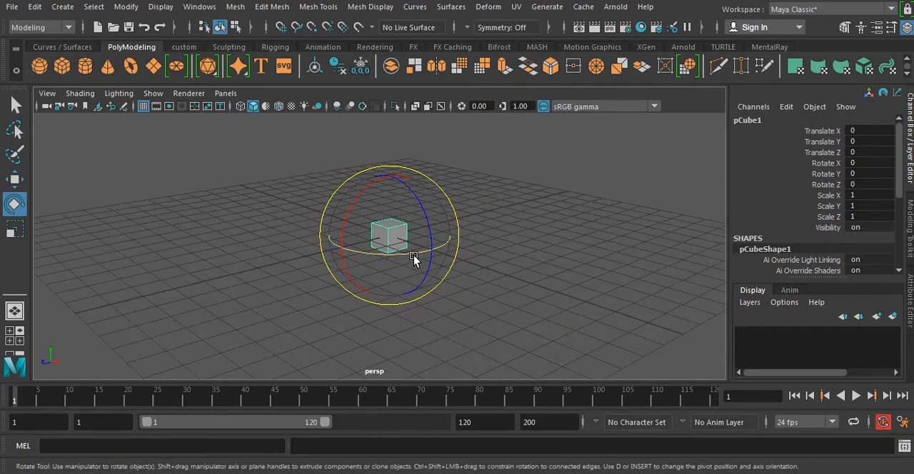
pyautogui.click(531, 254)
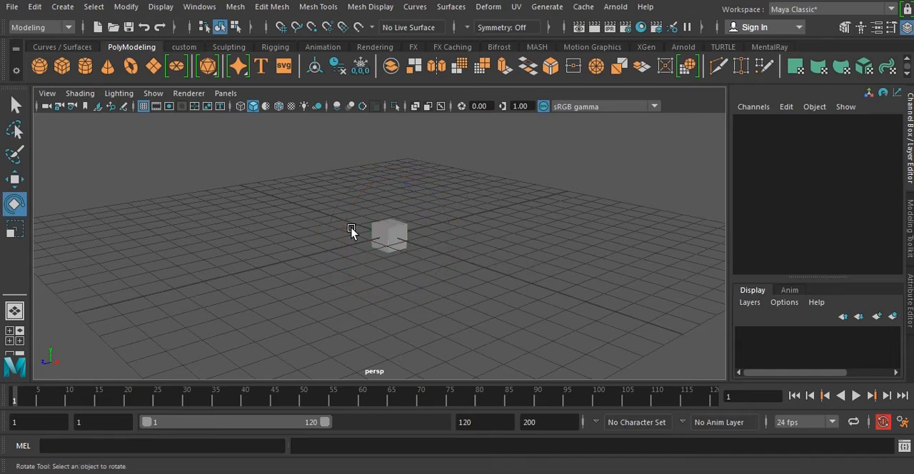
pyautogui.moveTo(320, 194); pyautogui.dragTo(474, 278)
# Try rotating the cube about the Y axis by about 54 degrees and by about -98 degrees, undoing each rotation.
pyautogui.moveTo(414, 258); pyautogui.dragTo(547, 265)
pyautogui.hotkey('ctrl', 'z')
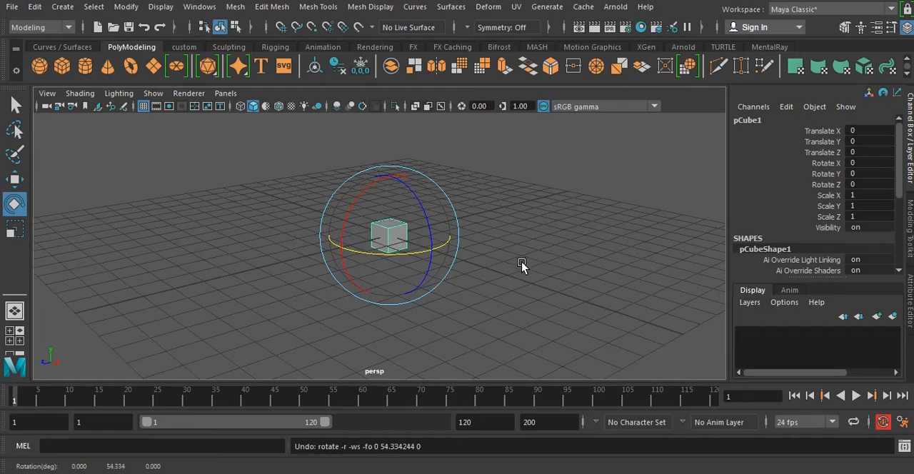
pyautogui.moveTo(417, 260); pyautogui.dragTo(269, 249)
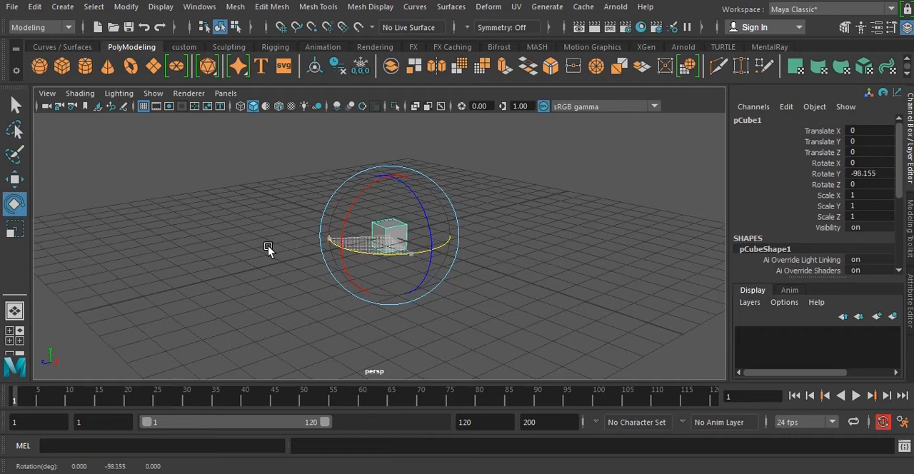
pyautogui.hotkey('ctrl', 'z')
# Try rotating the cube by about -91 and -44 degrees around Z and about 57 degrees around X, undoing each rotation.
pyautogui.moveTo(424, 240); pyautogui.dragTo(436, 290)
pyautogui.hotkey('ctrl', 'z')
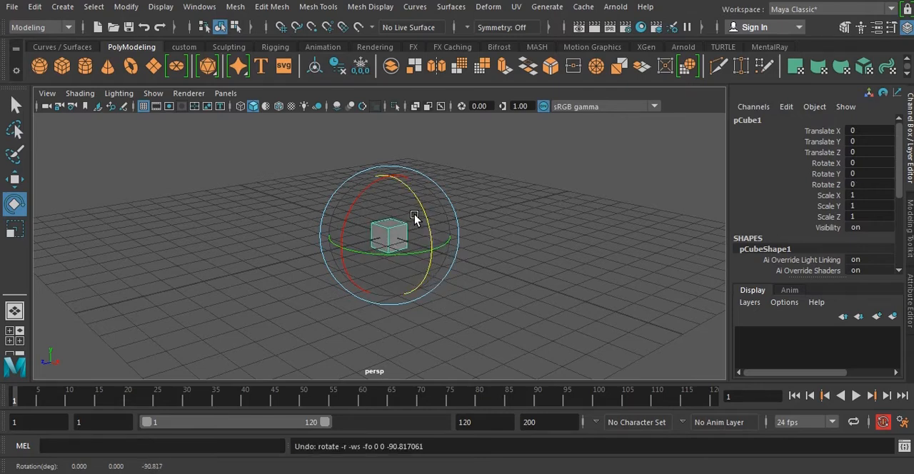
pyautogui.moveTo(420, 211); pyautogui.dragTo(412, 272)
pyautogui.hotkey('ctrl', 'z')
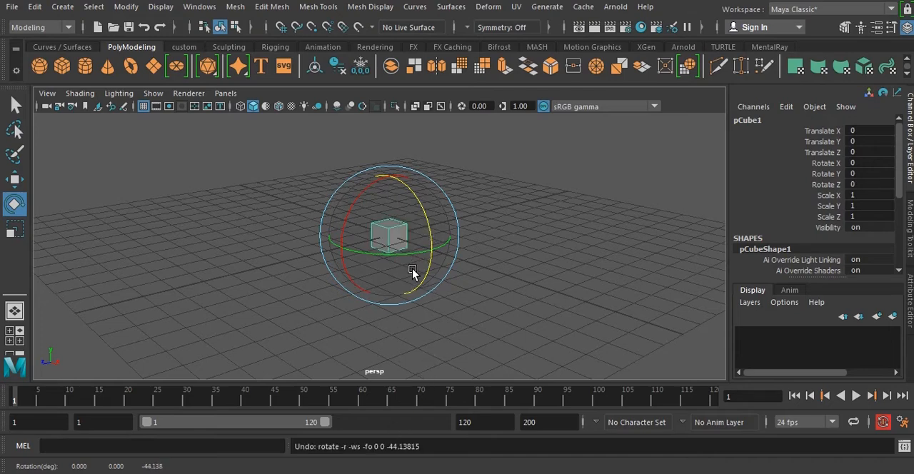
pyautogui.moveTo(349, 230); pyautogui.dragTo(345, 272)
pyautogui.hotkey('ctrl', 'z')
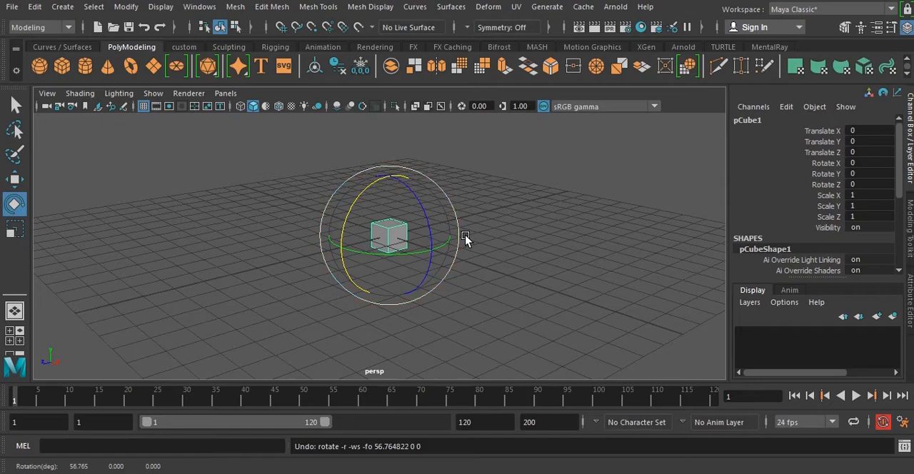
pyautogui.keyDown('alt'); pyautogui.moveTo(466, 234); pyautogui.dragTo(486, 273, button='right'); pyautogui.keyUp('alt')
pyautogui.scroll(3, 495, 279)
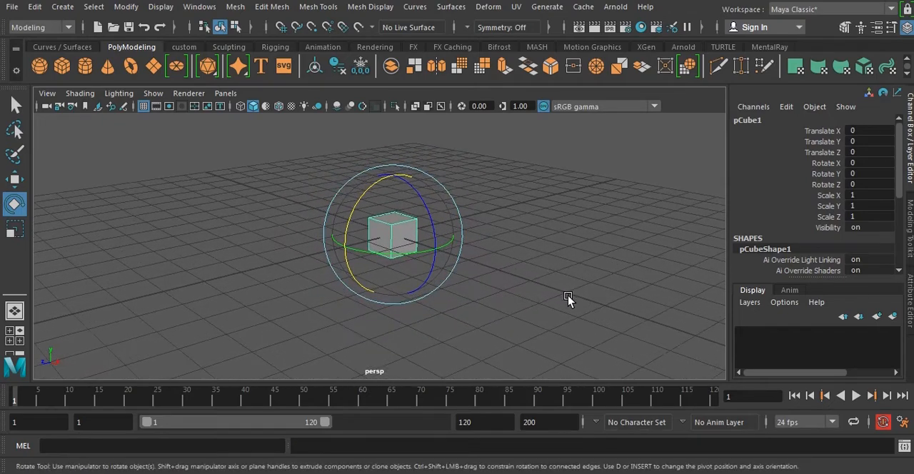
pyautogui.scroll(-1, 553, 288)
pyautogui.keyDown('alt'); pyautogui.moveTo(510, 274); pyautogui.dragTo(479, 252, button='right'); pyautogui.keyUp('alt')
pyautogui.keyDown('alt'); pyautogui.moveTo(479, 251); pyautogui.dragTo(477, 260, button='middle'); pyautogui.keyUp('alt')
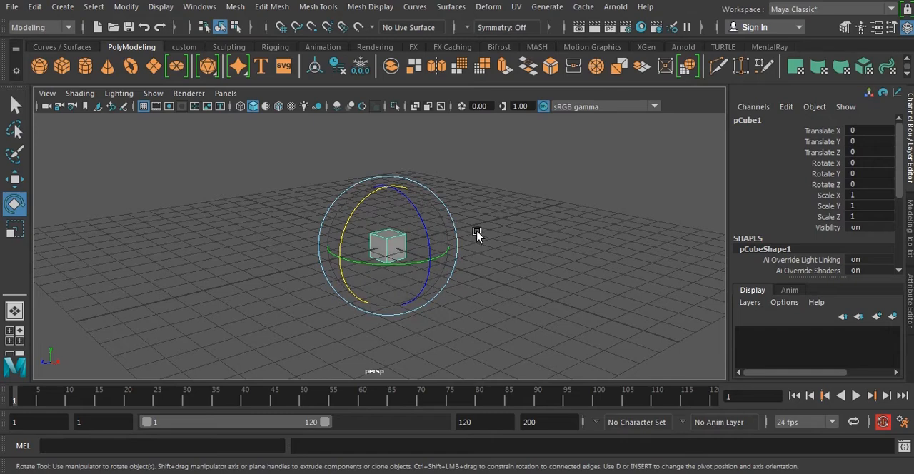
# Enlarge and shrink the cube's rotate manipulator repeatedly, returning it to its original display size.
pyautogui.press('+')
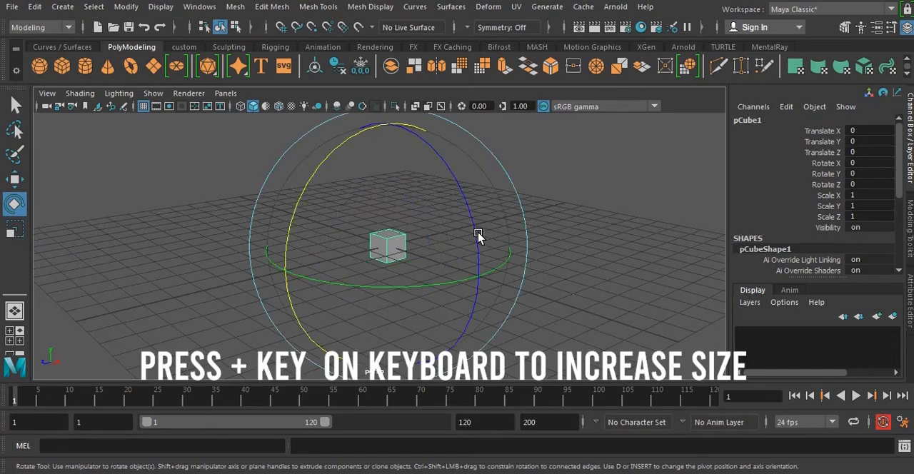
pyautogui.press('-')
pyautogui.press('-')
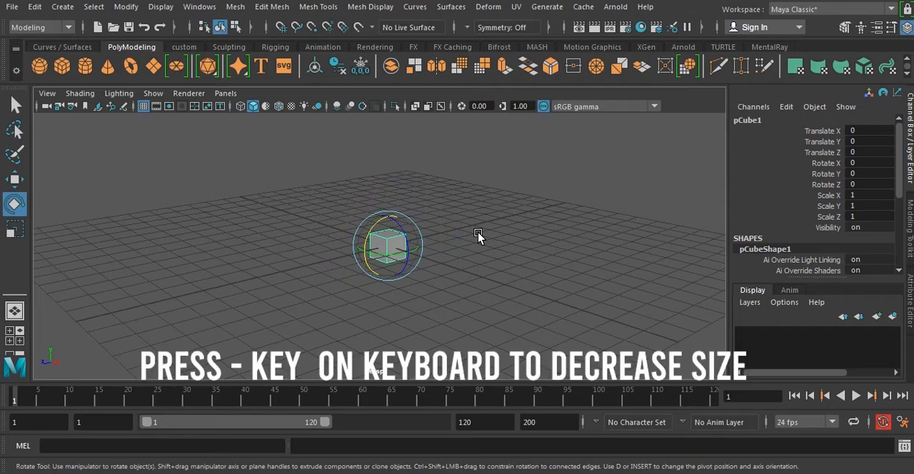
pyautogui.press('-')
pyautogui.press('+')
pyautogui.press('+')
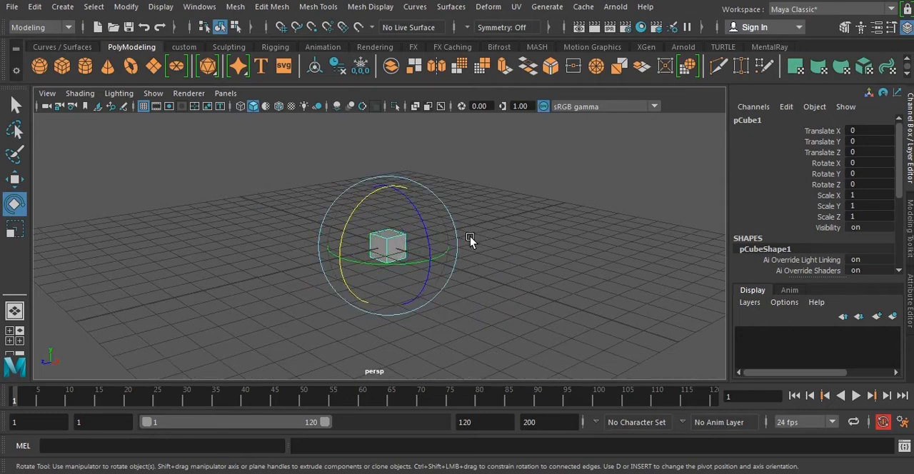
pyautogui.press('+')
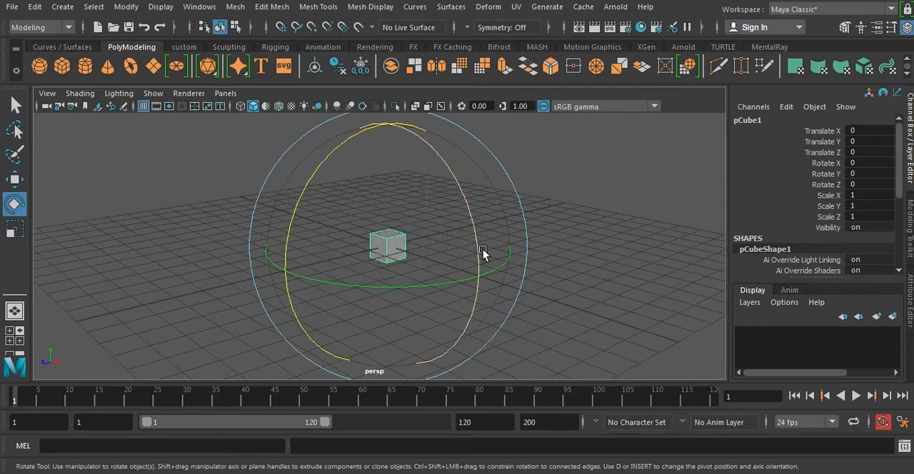
pyautogui.press('-')
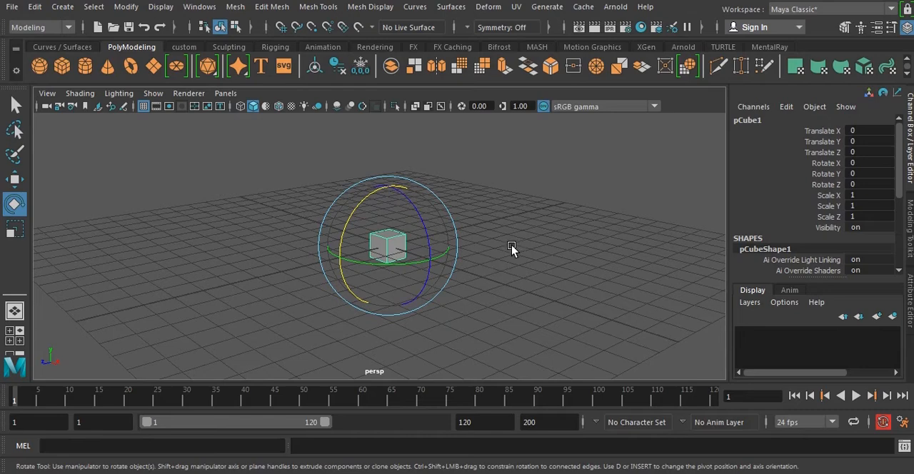
# Deselect the cube and marquee-select it twice with the Rotate Tool active, leaving it selected.
pyautogui.moveTo(511, 247)
pyautogui.keyDown('alt'); pyautogui.mouseDown()
pyautogui.moveTo(507, 237)
pyautogui.moveTo(520, 271)
pyautogui.moveTo(508, 273)
pyautogui.moveTo(516, 248)
pyautogui.mouseUp(); pyautogui.keyUp('alt')
pyautogui.click(557, 256)
pyautogui.moveTo(358, 188); pyautogui.dragTo(441, 279)
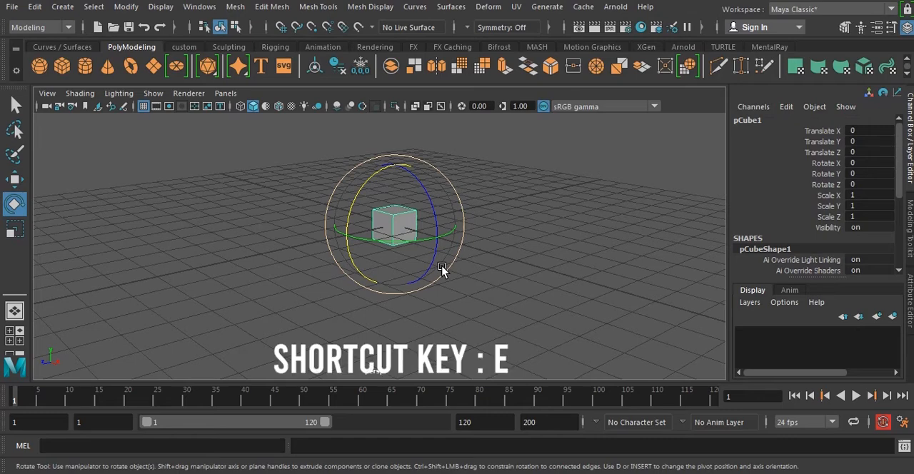
pyautogui.click(536, 281)
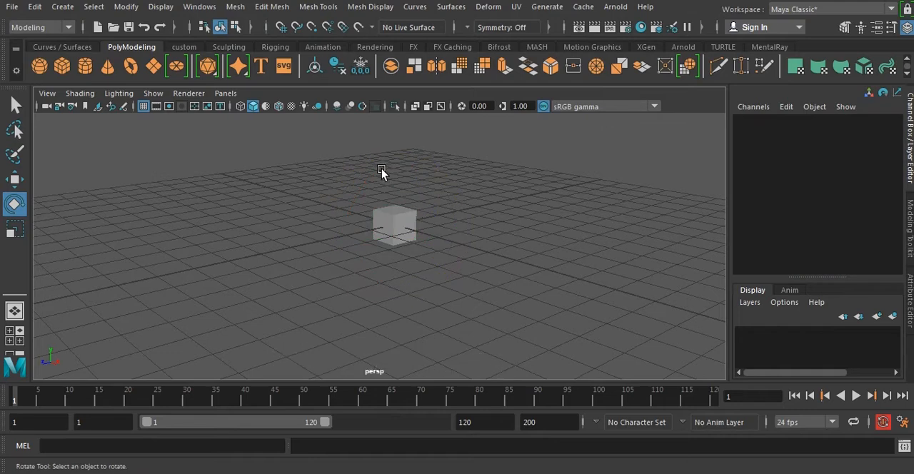
pyautogui.moveTo(381, 169); pyautogui.dragTo(426, 268)
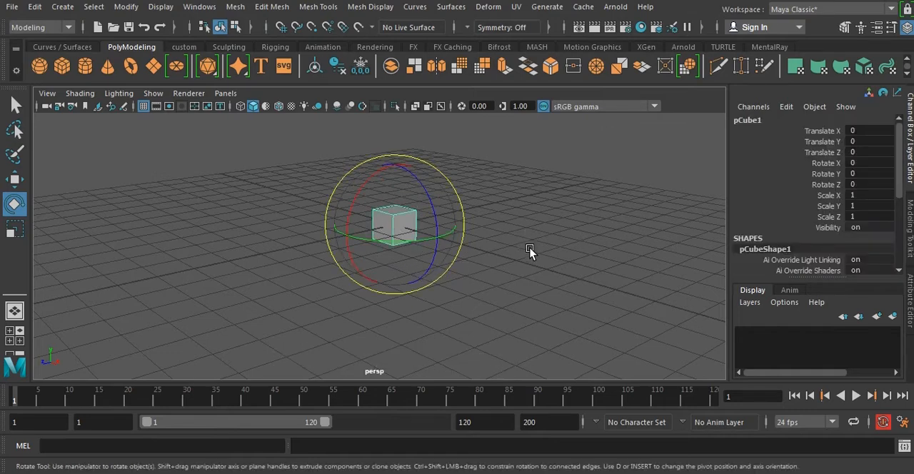
# Deselect the cube, select it again with a marquee, and activate the Scale Tool.
pyautogui.click(549, 260)
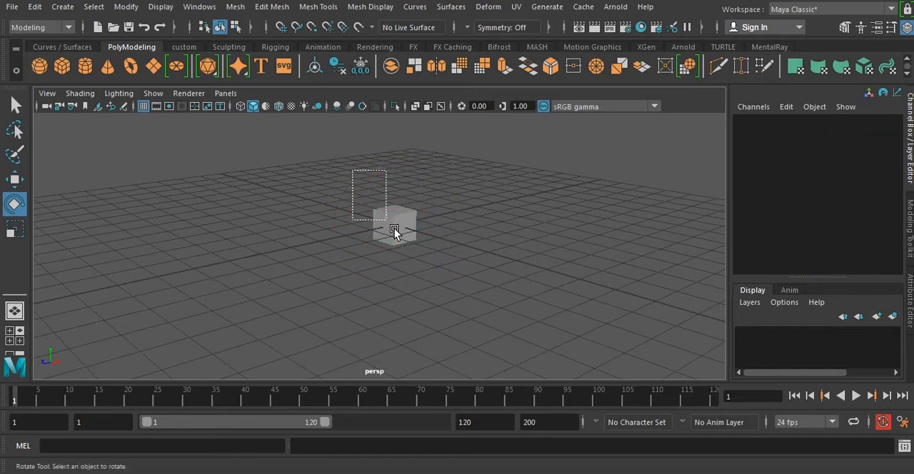
pyautogui.moveTo(394, 229); pyautogui.dragTo(444, 271)
pyautogui.click(14, 229)
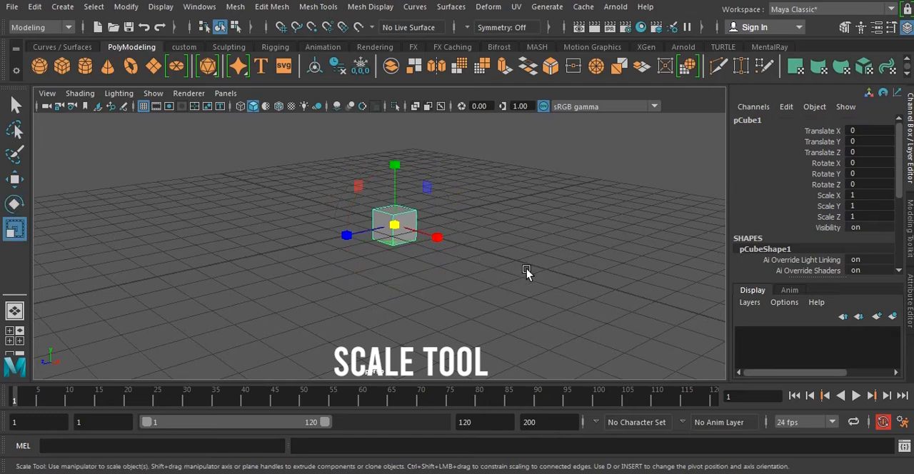
pyautogui.keyDown('alt'); pyautogui.moveTo(501, 212); pyautogui.dragTo(509, 241); pyautogui.keyUp('alt')
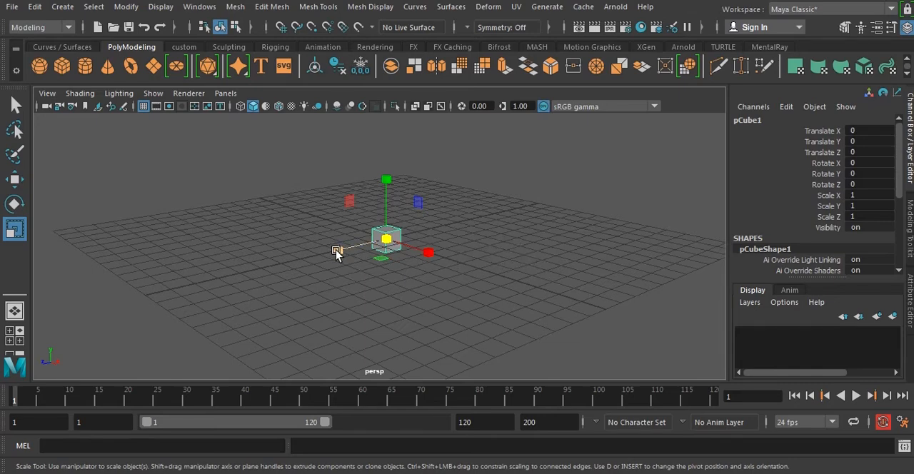
# Stretch the cube into a flat slab by scaling it to about 4 along Z and about 5.67 along X.
pyautogui.moveTo(337, 253); pyautogui.dragTo(149, 293)
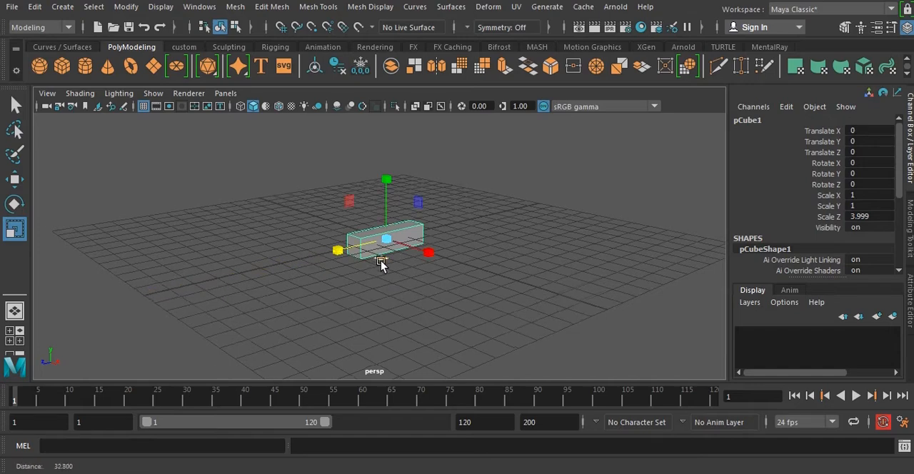
pyautogui.keyDown('alt'); pyautogui.moveTo(381, 261); pyautogui.dragTo(717, 334); pyautogui.keyUp('alt')
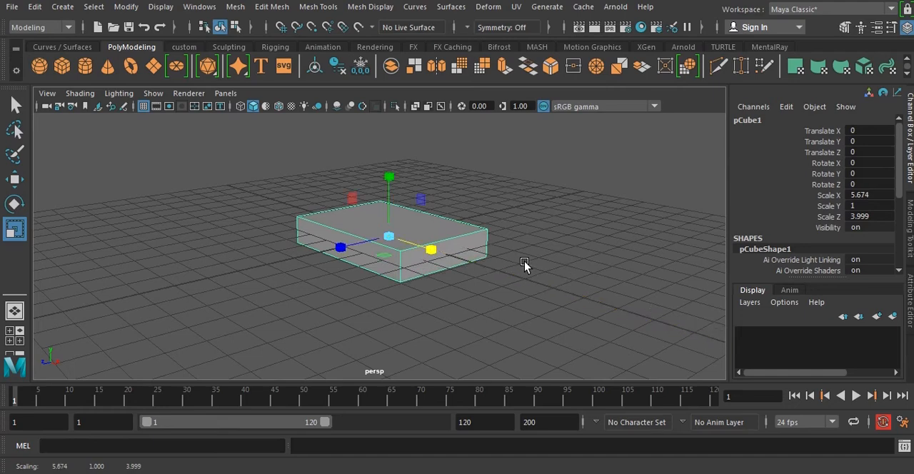
pyautogui.keyDown('alt'); pyautogui.moveTo(545, 269); pyautogui.dragTo(511, 269, button='right'); pyautogui.keyUp('alt')
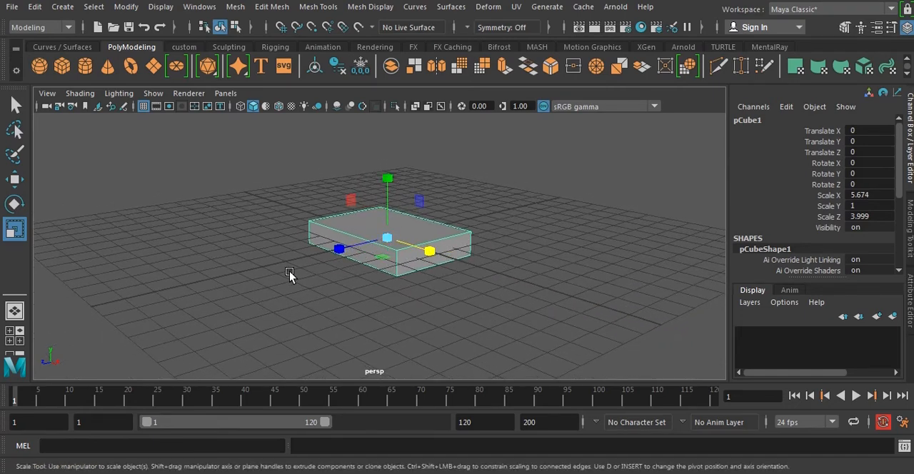
pyautogui.keyDown('alt'); pyautogui.moveTo(484, 259); pyautogui.dragTo(479, 250, button='middle'); pyautogui.keyUp('alt')
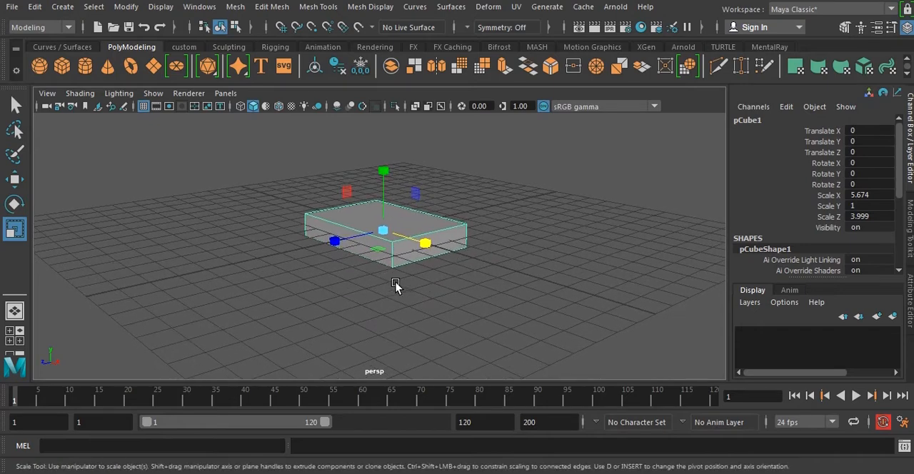
# Try enlarging the slab uniformly, undo it, and shrink the slab uniformly to scale 1.597, 0.281, 1.125.
pyautogui.moveTo(382, 229); pyautogui.dragTo(567, 272)
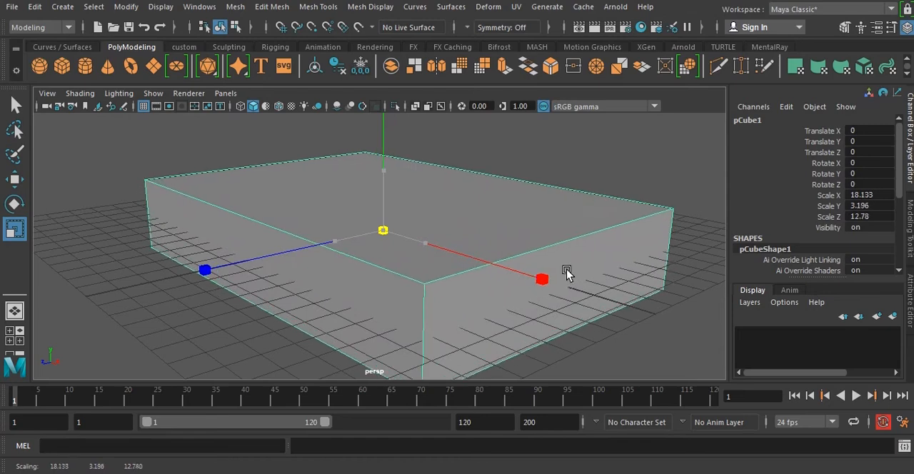
pyautogui.hotkey('ctrl', 'z')
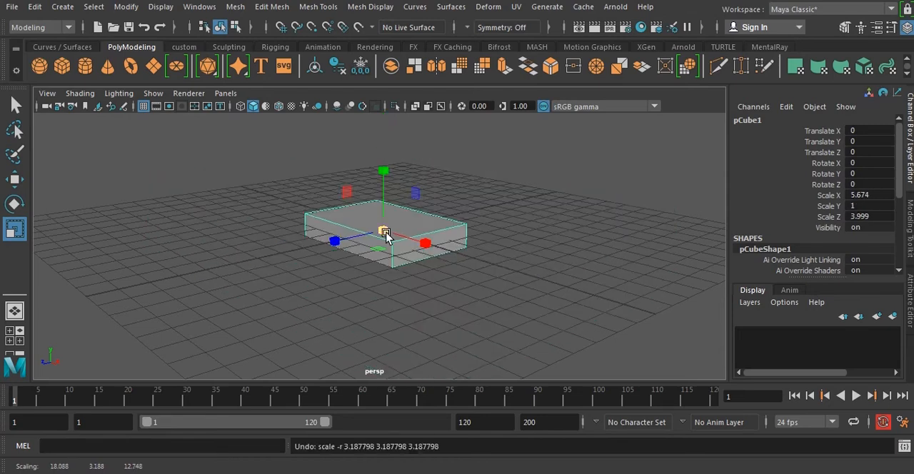
pyautogui.moveTo(381, 232); pyautogui.dragTo(326, 237)
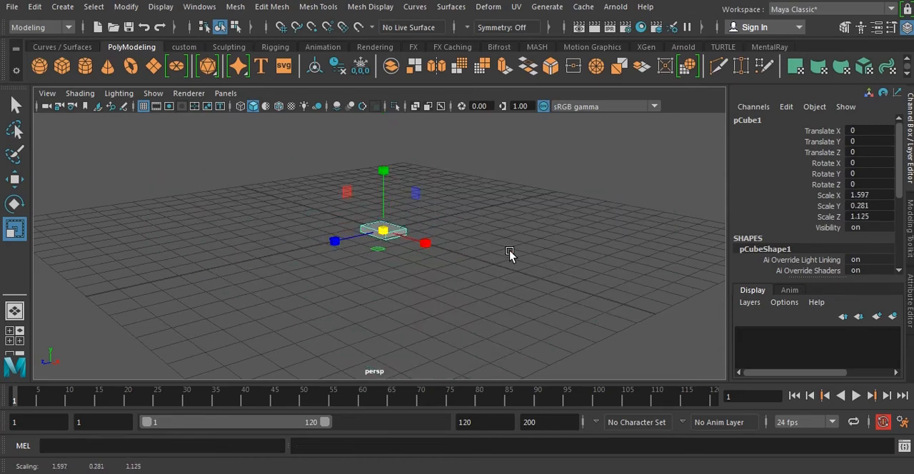
# Deselect the slab and marquee-select it several times with the Scale Tool active, leaving it selected.
pyautogui.click(510, 255)
pyautogui.keyDown('alt'); pyautogui.moveTo(325, 193); pyautogui.dragTo(439, 248); pyautogui.keyUp('alt')
pyautogui.moveTo(326, 193); pyautogui.dragTo(446, 263)
pyautogui.scroll(-1, 528, 286)
pyautogui.click(530, 267)
pyautogui.moveTo(288, 185); pyautogui.dragTo(445, 289)
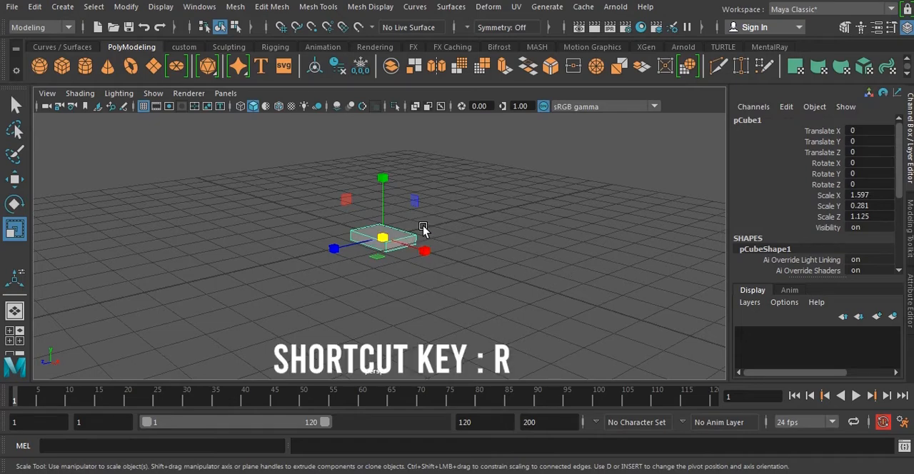
# Try scaling the slab uniformly from its central handle, undo the change, and select the slab again after deselecting it.
pyautogui.click(386, 242)
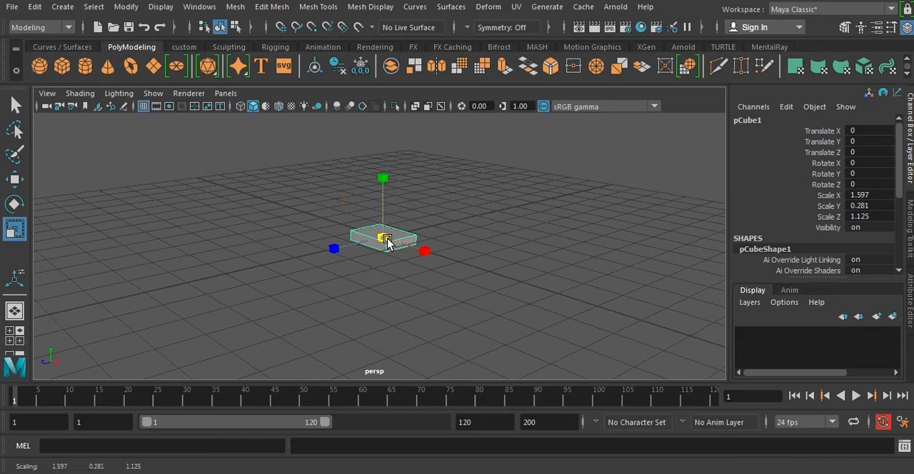
pyautogui.moveTo(386, 242); pyautogui.dragTo(432, 255)
pyautogui.hotkey('ctrl', 'z')
pyautogui.click(527, 260)
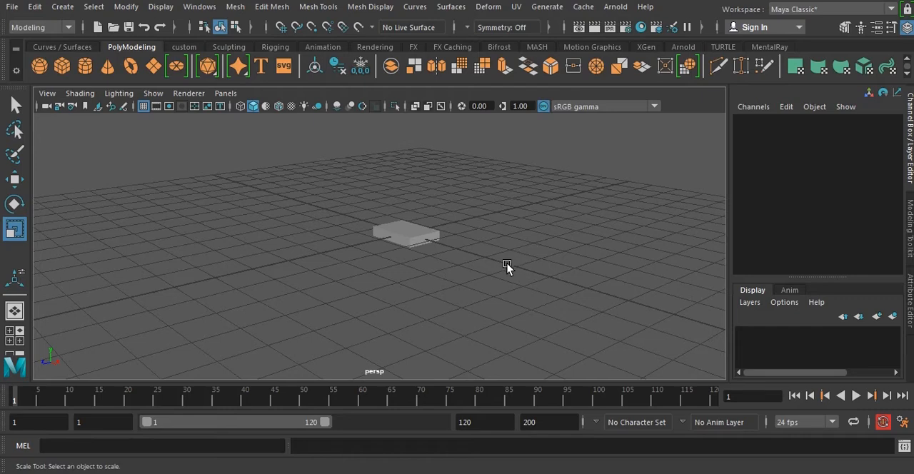
pyautogui.hotkey('ctrl', 'z')
pyautogui.moveTo(319, 172); pyautogui.dragTo(424, 258)
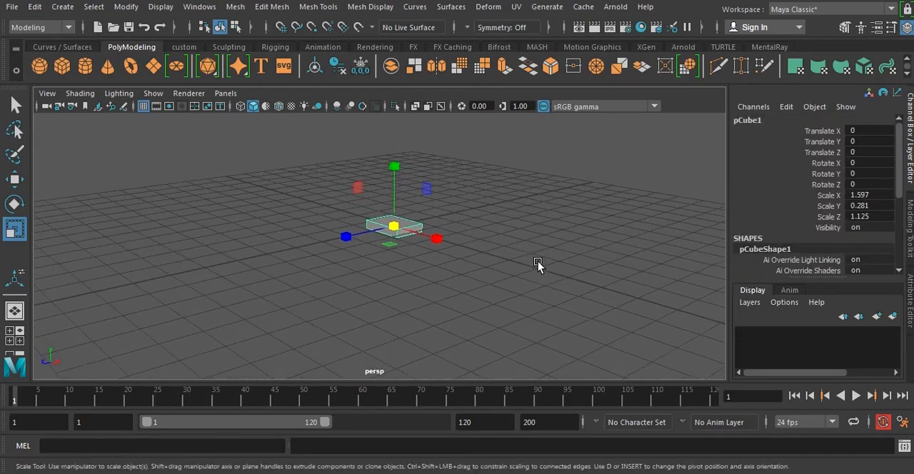
# Deselect the slab and view it with the whole grid from another angle.
pyautogui.scroll(-4, 538, 261)
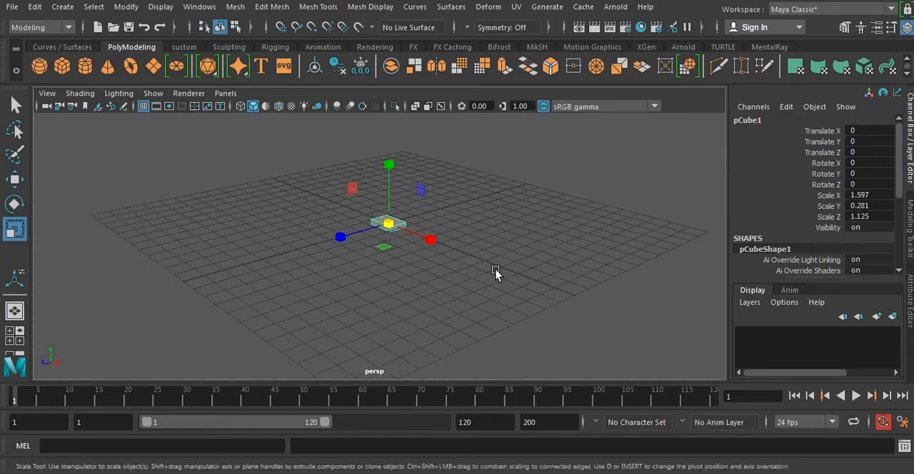
pyautogui.keyDown('alt'); pyautogui.moveTo(501, 283); pyautogui.dragTo(575, 284); pyautogui.keyUp('alt')
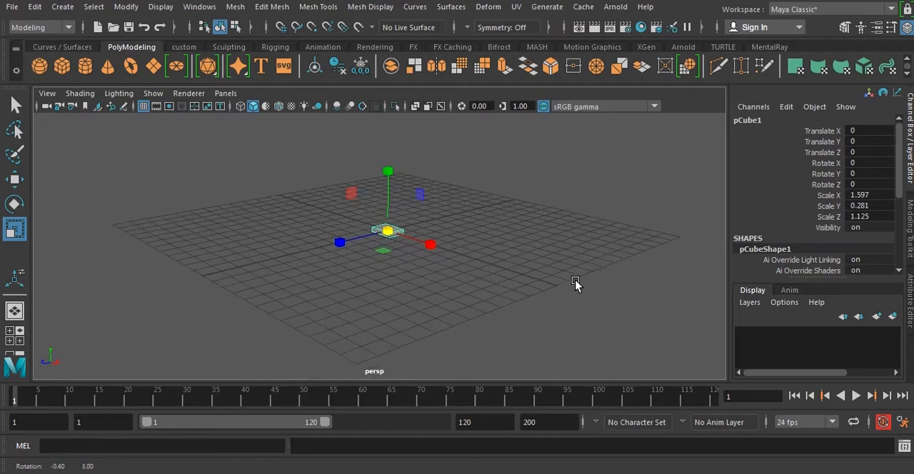
pyautogui.click(659, 281)
pyautogui.keyDown('alt'); pyautogui.moveTo(661, 283); pyautogui.dragTo(627, 317); pyautogui.keyUp('alt')
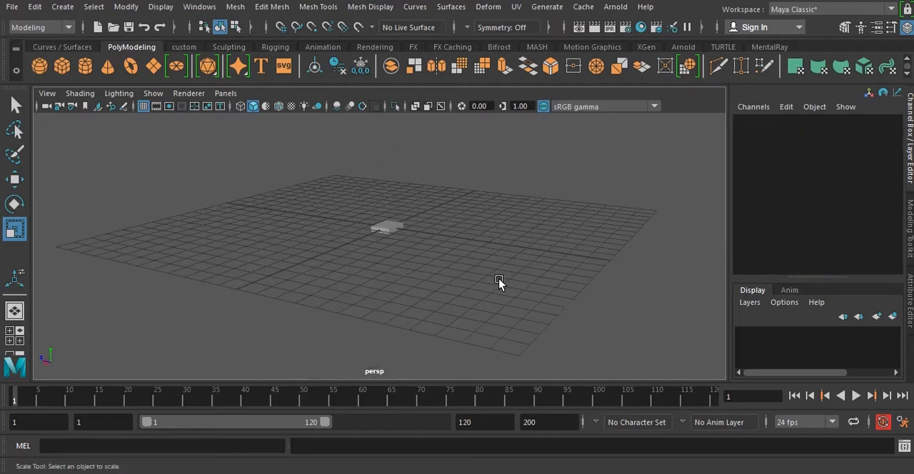
pyautogui.keyDown('alt'); pyautogui.moveTo(498, 281); pyautogui.dragTo(520, 273); pyautogui.keyUp('alt')
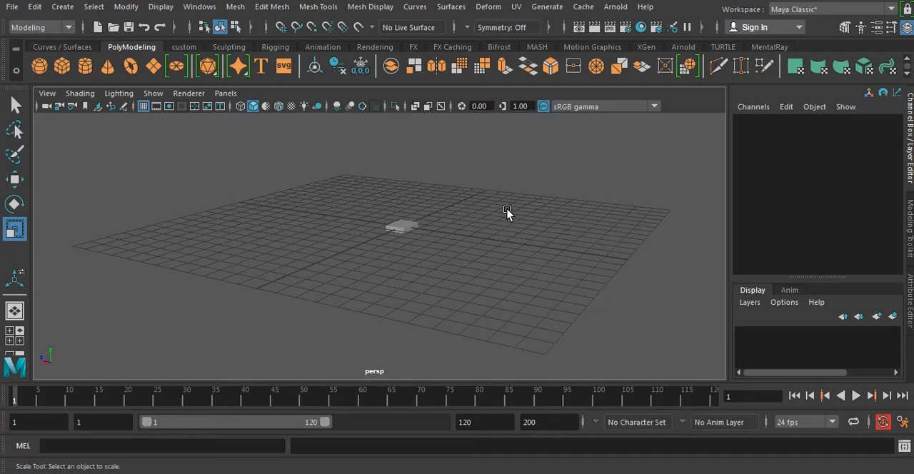
# Show the four-view layout, maximize the top view, return to four views, and maximize the perspective view.
pyautogui.press('space')
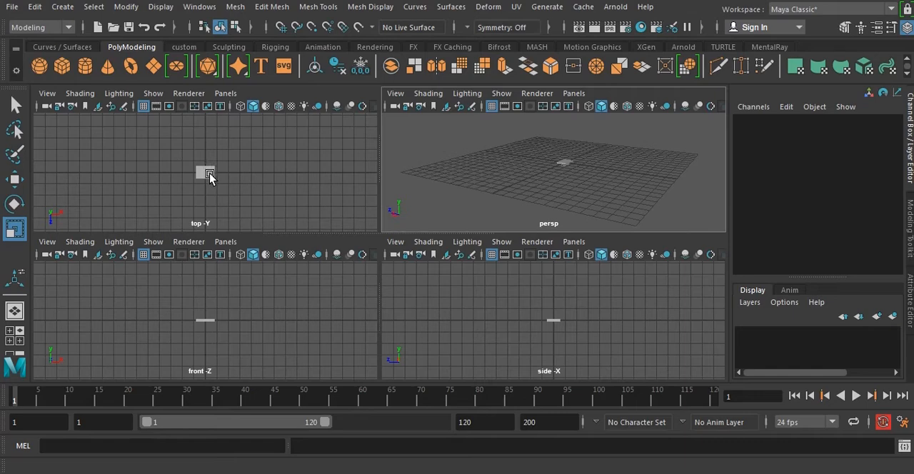
pyautogui.press('space')
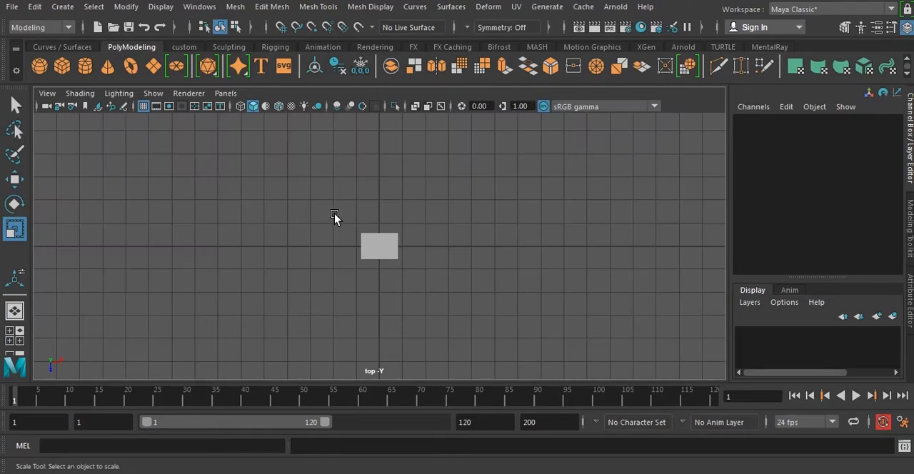
pyautogui.press('space')
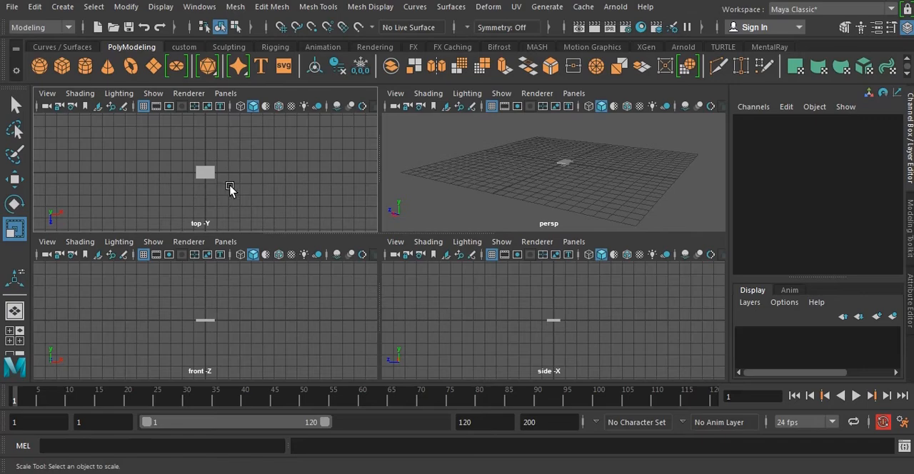
pyautogui.press('space')
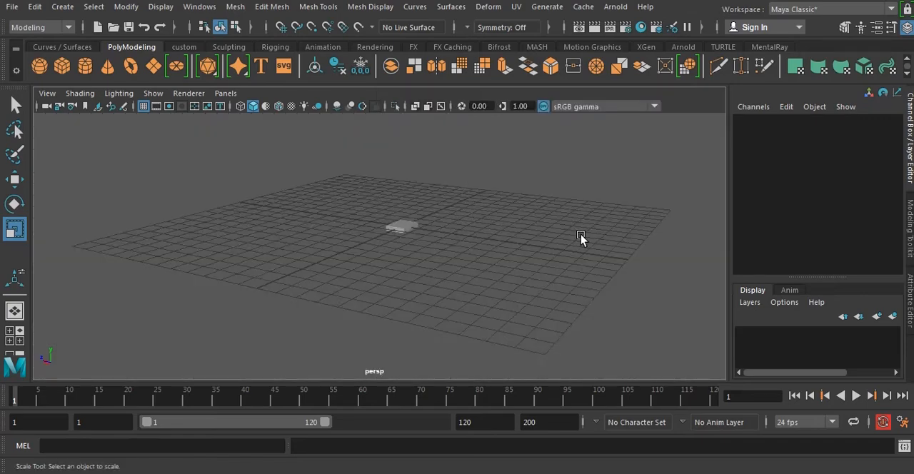
# Orbit, pan and zoom the perspective view around the slab, framing it after zooming far out.
pyautogui.keyDown('alt'); pyautogui.moveTo(581, 239); pyautogui.dragTo(469, 256); pyautogui.keyUp('alt')
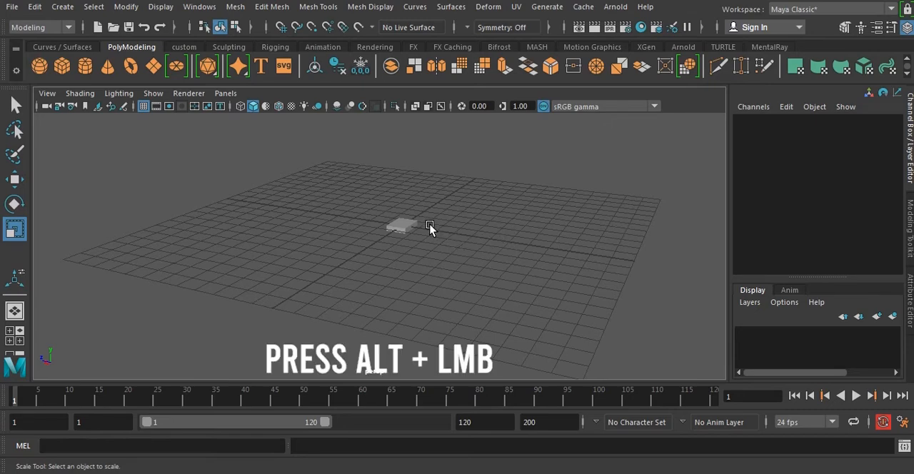
pyautogui.keyDown('alt'); pyautogui.moveTo(397, 216); pyautogui.dragTo(475, 217); pyautogui.keyUp('alt')
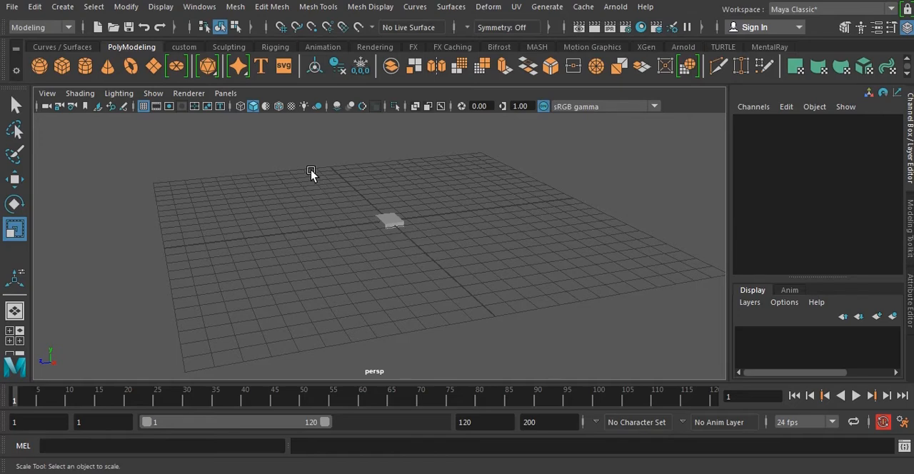
pyautogui.keyDown('alt'); pyautogui.moveTo(308, 173); pyautogui.dragTo(381, 227, button='right'); pyautogui.keyUp('alt')
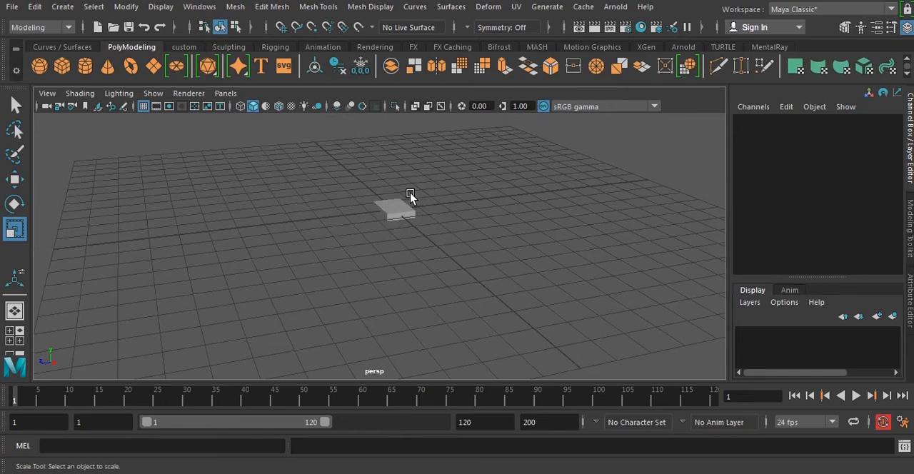
pyautogui.keyDown('alt'); pyautogui.moveTo(437, 190); pyautogui.dragTo(440, 207, button='middle'); pyautogui.keyUp('alt')
pyautogui.scroll(-8, 426, 227)
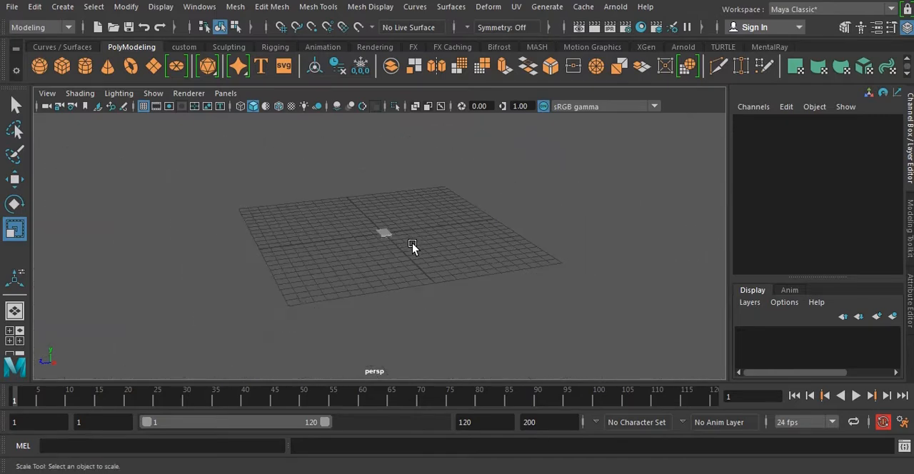
pyautogui.scroll(-5, 491, 267)
pyautogui.scroll(-6, 367, 232)
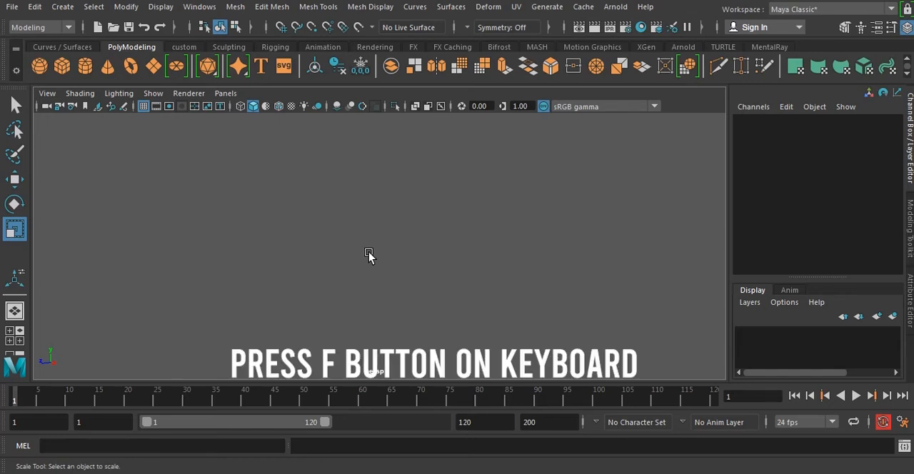
pyautogui.press('f')
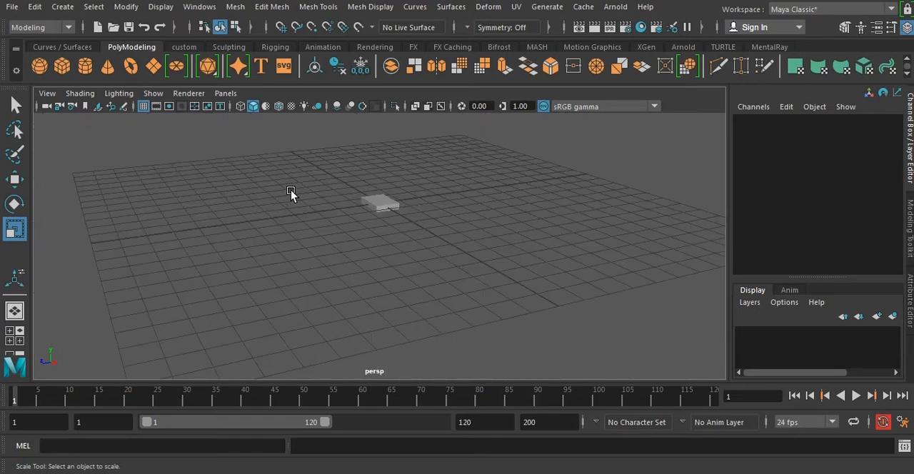
pyautogui.keyDown('alt'); pyautogui.moveTo(307, 159); pyautogui.dragTo(371, 233); pyautogui.keyUp('alt')
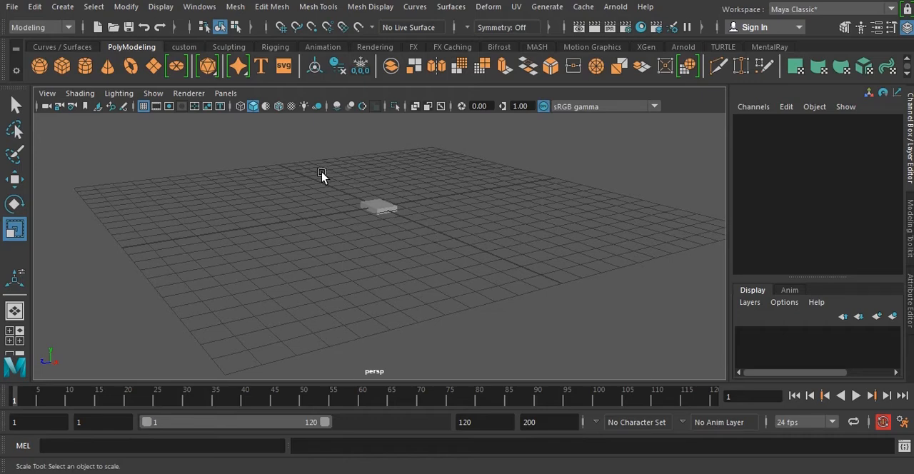
# Open the Outliner and rename pCube1 to Cube, keeping the object selected.
pyautogui.click(200, 7)
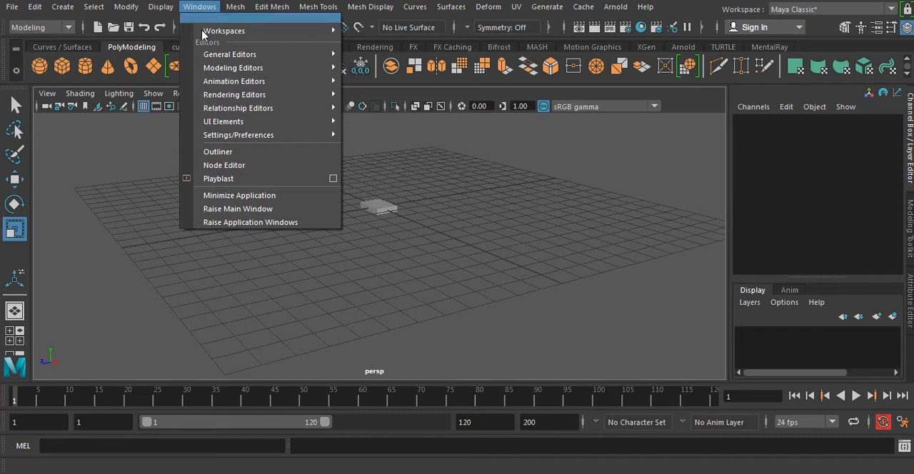
pyautogui.click(218, 152)
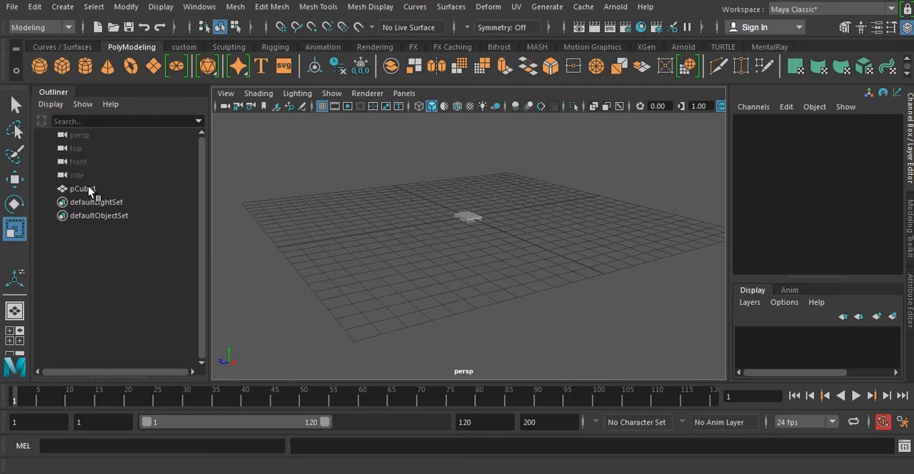
pyautogui.click(90, 191)
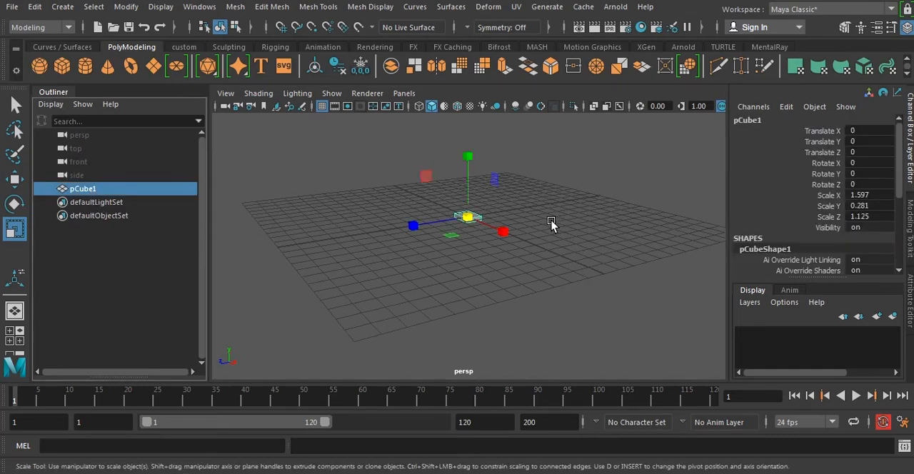
pyautogui.doubleClick(97, 190)
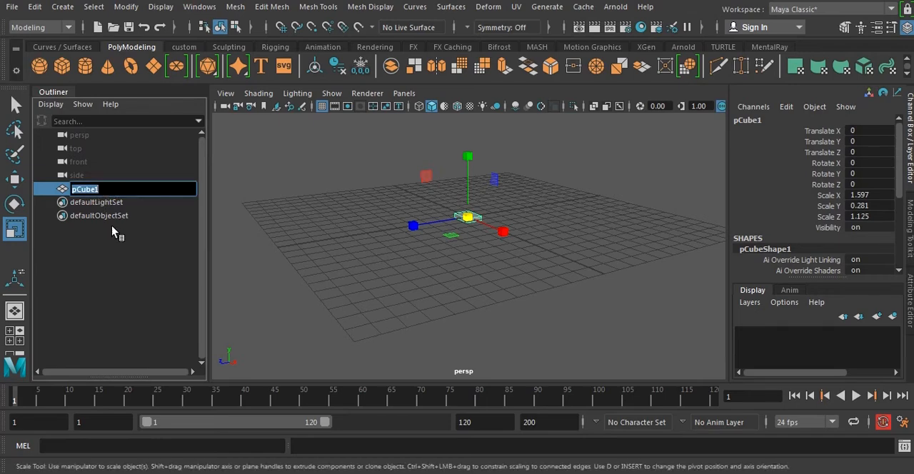
pyautogui.moveTo(116, 189); pyautogui.dragTo(79, 189)
pyautogui.write('Cube')
pyautogui.press('Return')
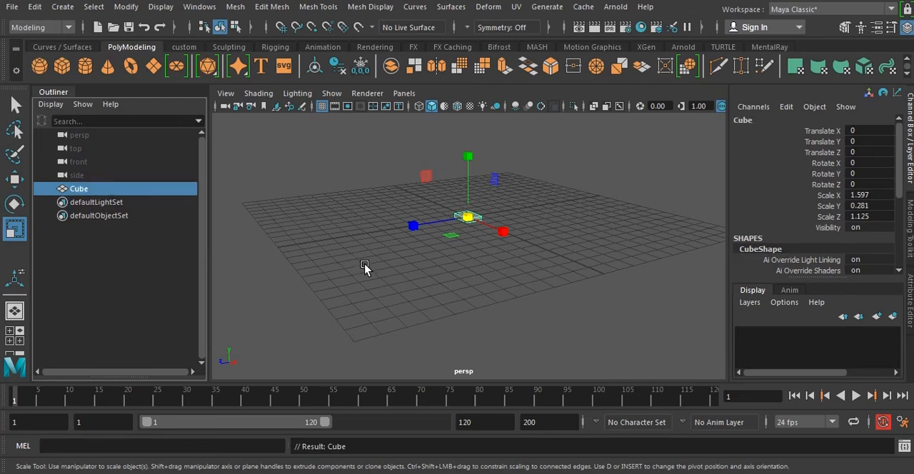
pyautogui.moveTo(432, 305); pyautogui.dragTo(457, 302)
pyautogui.moveTo(405, 184); pyautogui.dragTo(565, 253)
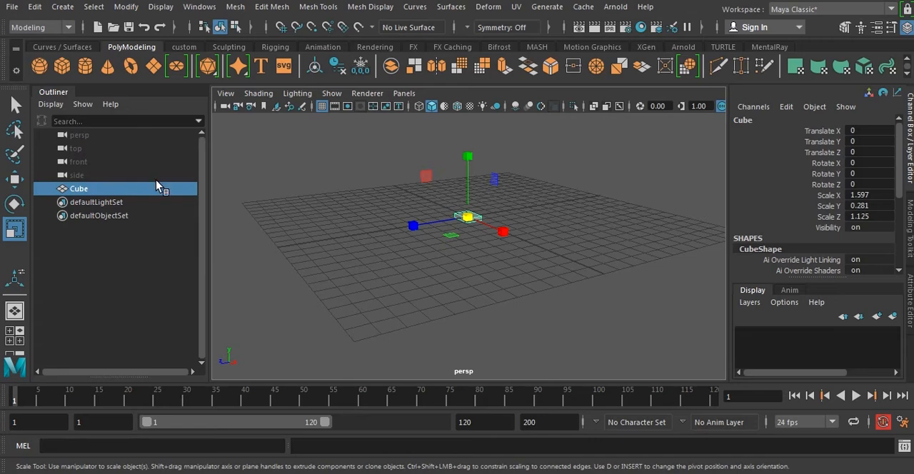
# Create a polygon cylinder, cube, sphere and torus at the grid origin.
pyautogui.click(420, 261)
pyautogui.moveTo(403, 180); pyautogui.dragTo(525, 263)
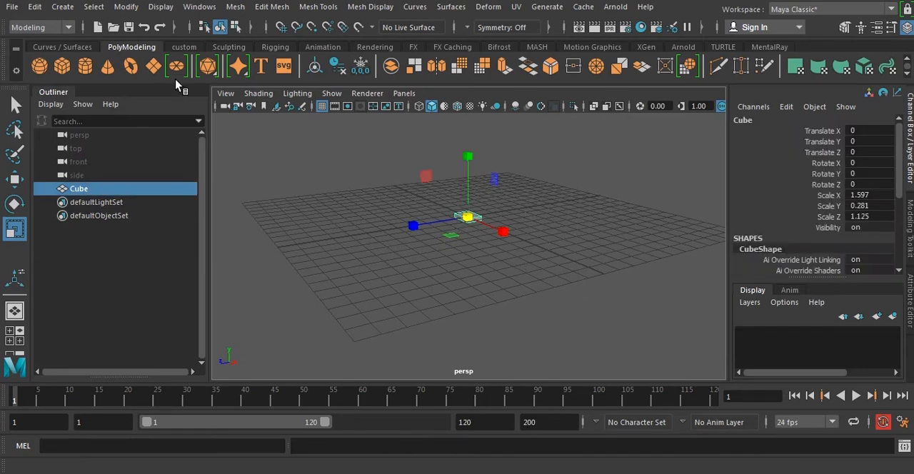
pyautogui.click(84, 69)
pyautogui.click(62, 65)
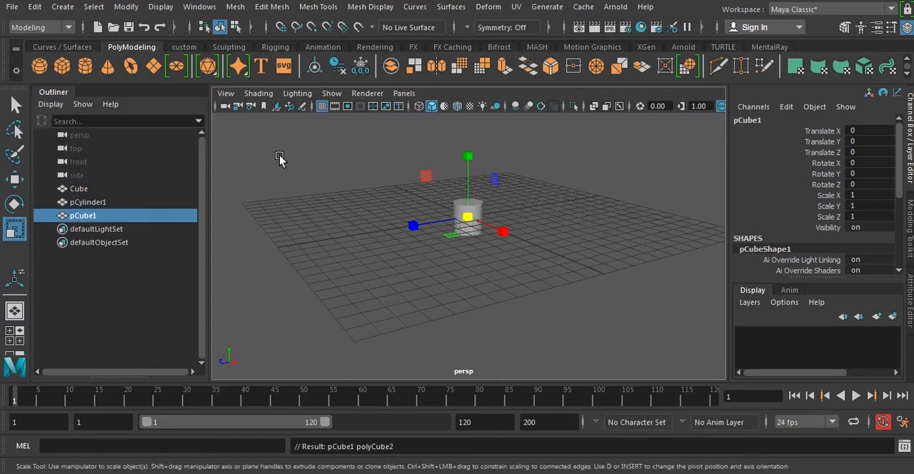
pyautogui.click(41, 70)
pyautogui.click(129, 67)
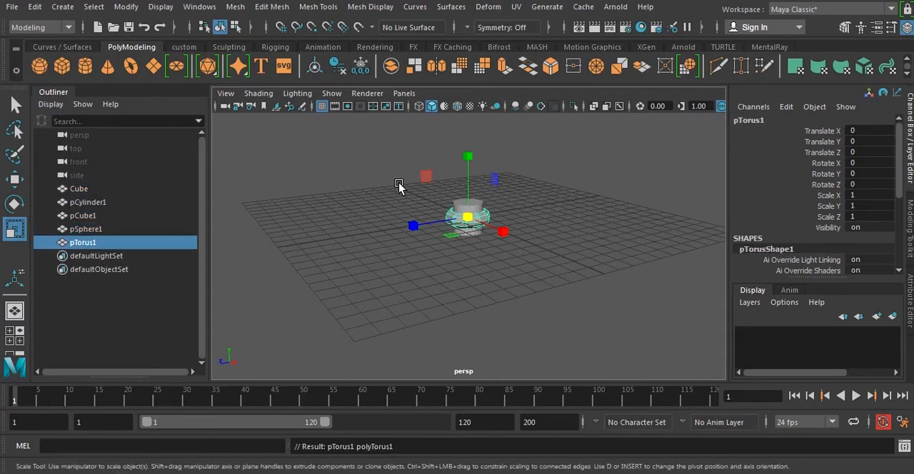
# Spread the primitives apart: move the torus to about Z -4.04, the cylinder to Z 4.68 and the sphere to X 4.19.
pyautogui.press('w')
pyautogui.moveTo(427, 236); pyautogui.dragTo(483, 228)
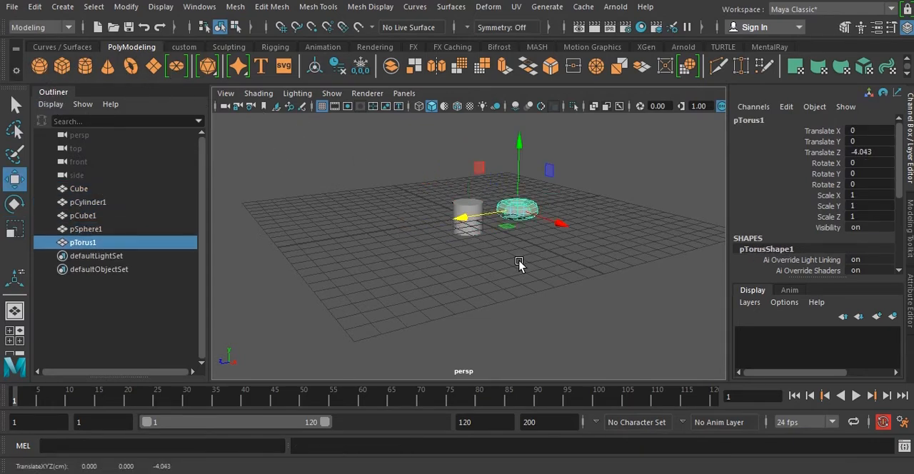
pyautogui.click(469, 206)
pyautogui.moveTo(408, 226); pyautogui.dragTo(338, 236)
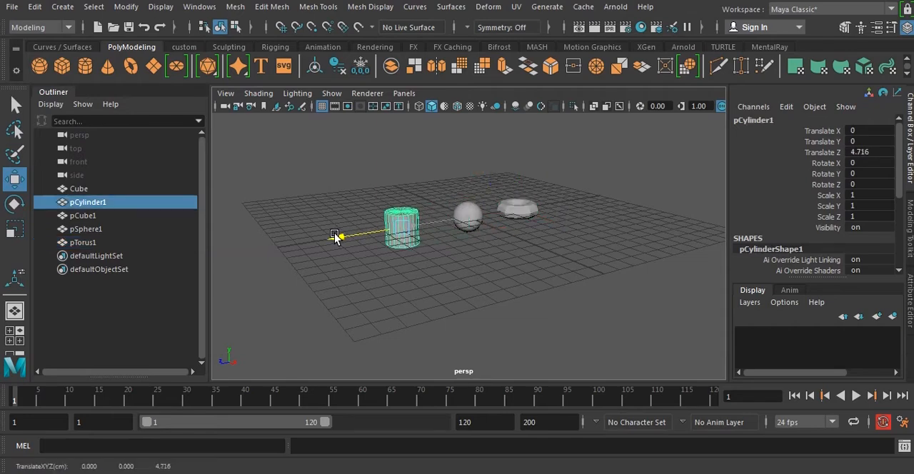
pyautogui.click(467, 217)
pyautogui.moveTo(504, 234); pyautogui.dragTo(549, 255)
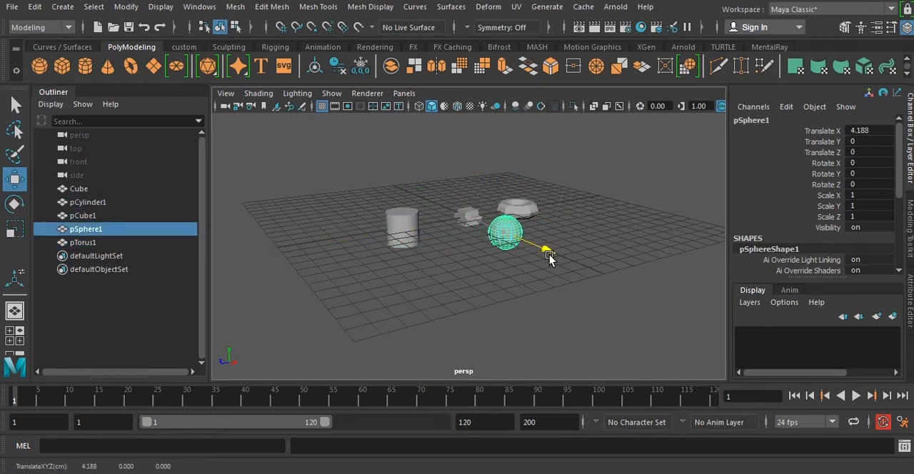
pyautogui.click(661, 232)
pyautogui.click(397, 229)
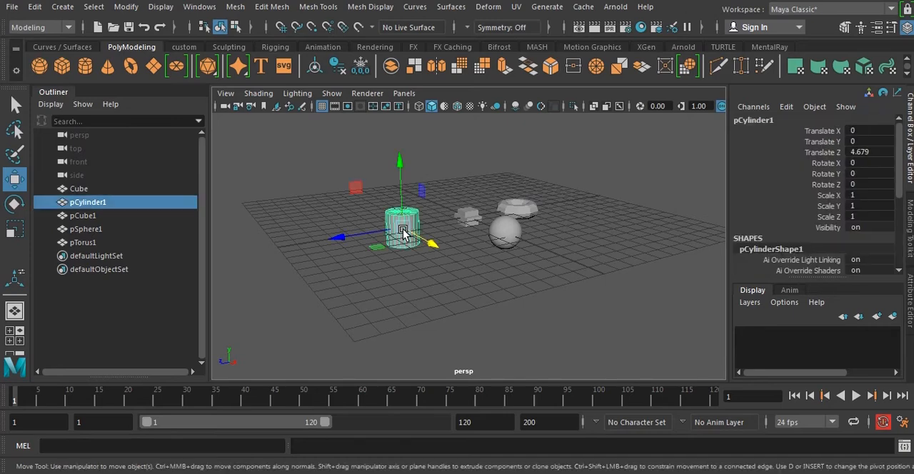
# Select all five polygon objects in the perspective view and group them.
pyautogui.click(571, 290)
pyautogui.keyDown('alt'); pyautogui.moveTo(575, 270); pyautogui.dragTo(573, 272, button='middle'); pyautogui.keyUp('alt')
pyautogui.keyDown('alt'); pyautogui.moveTo(572, 272); pyautogui.dragTo(555, 282); pyautogui.keyUp('alt')
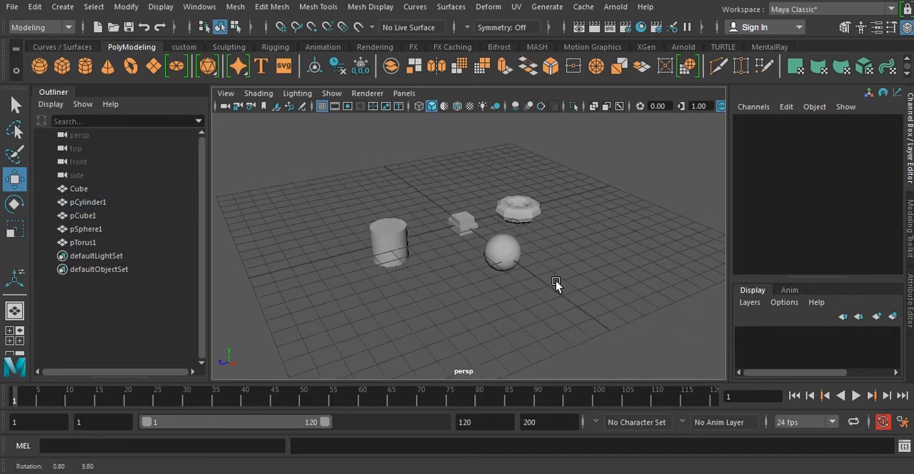
pyautogui.moveTo(313, 176); pyautogui.dragTo(598, 298)
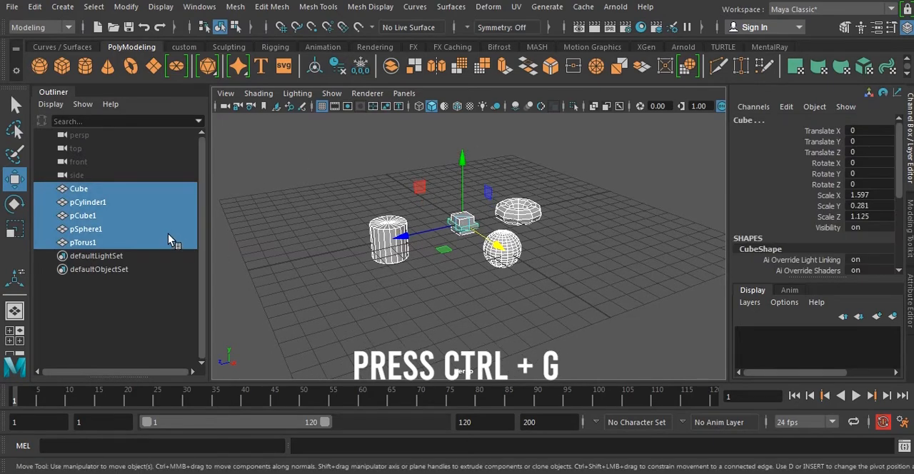
pyautogui.hotkey('ctrl', 'g')
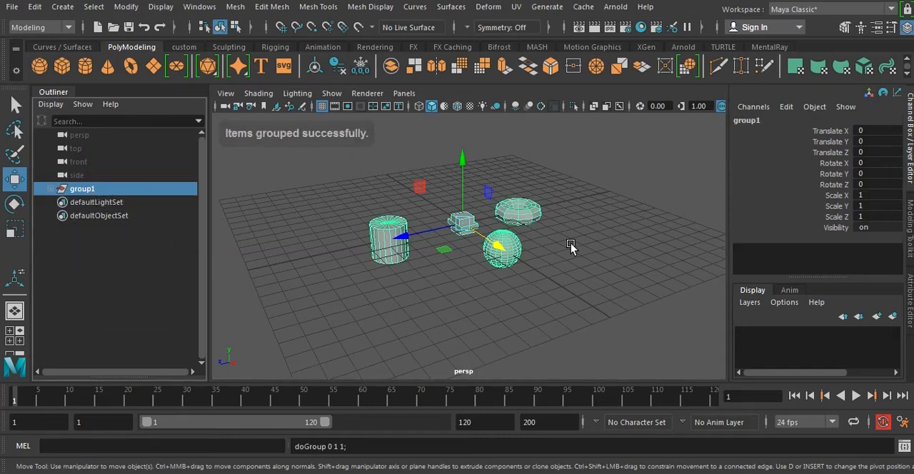
# Rename the new group as Object in the Outliner.
pyautogui.keyDown('alt'); pyautogui.moveTo(616, 247); pyautogui.dragTo(597, 254, button='middle'); pyautogui.keyUp('alt')
pyautogui.doubleClick(93, 191)
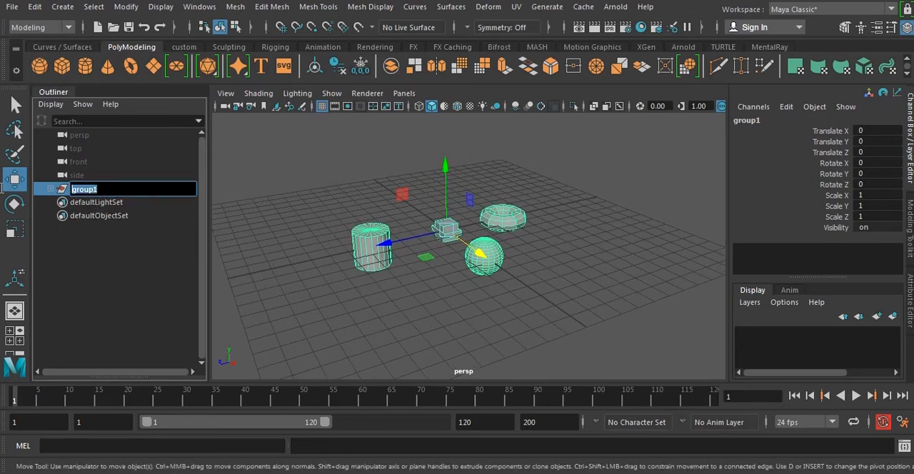
pyautogui.write('Object')
pyautogui.press('Return')
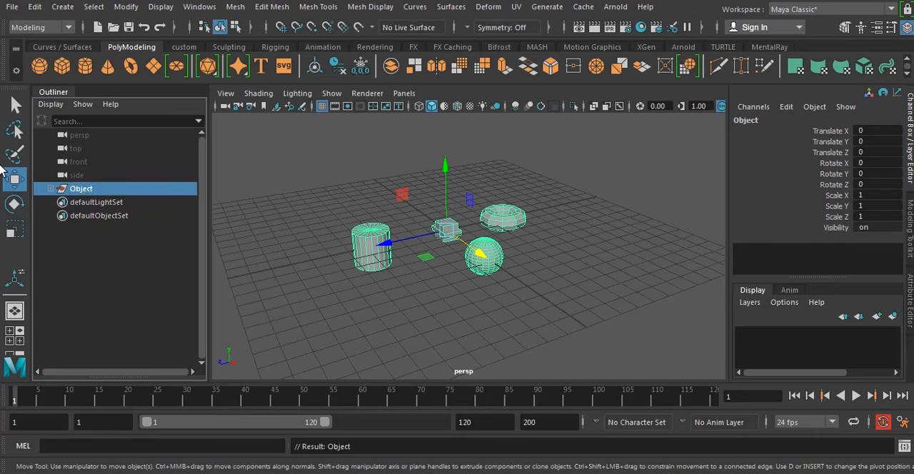
# Expand the Object group, select its five child objects and unparent them from the group.
pyautogui.keyDown('alt'); pyautogui.moveTo(434, 294); pyautogui.dragTo(559, 287); pyautogui.keyUp('alt')
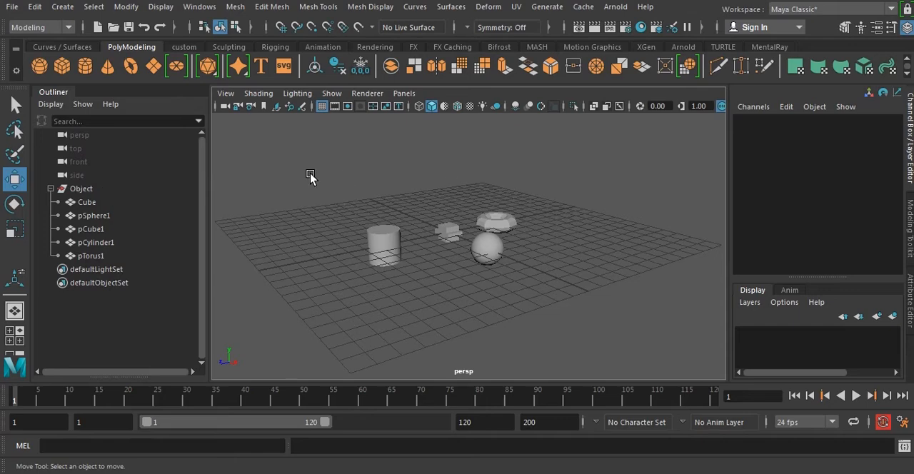
pyautogui.moveTo(291, 170); pyautogui.dragTo(300, 223)
pyautogui.moveTo(325, 165); pyautogui.dragTo(565, 308)
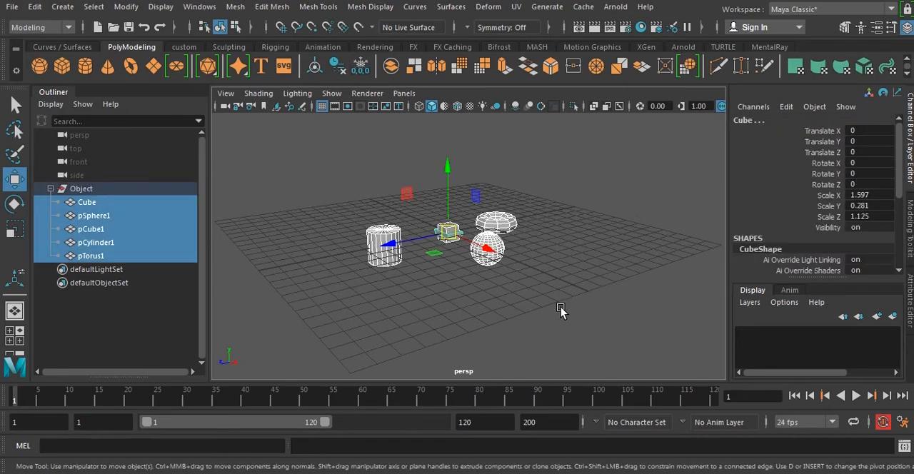
pyautogui.hotkey('shift', 'p')
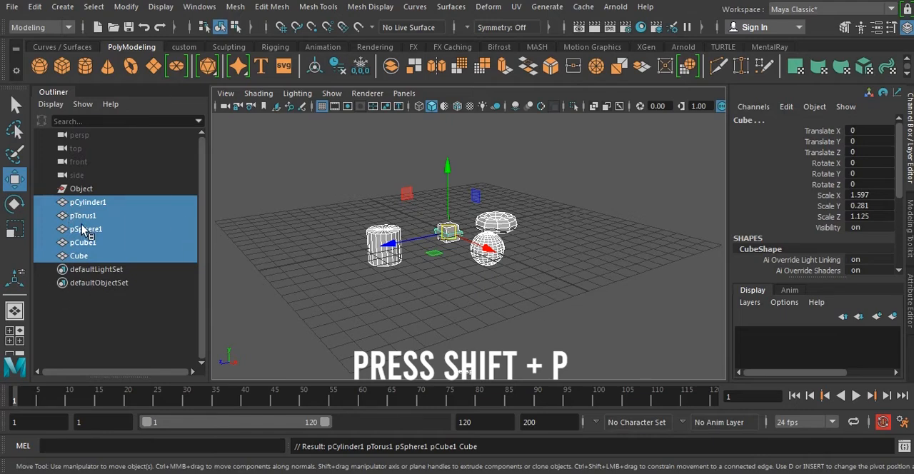
pyautogui.click(96, 317)
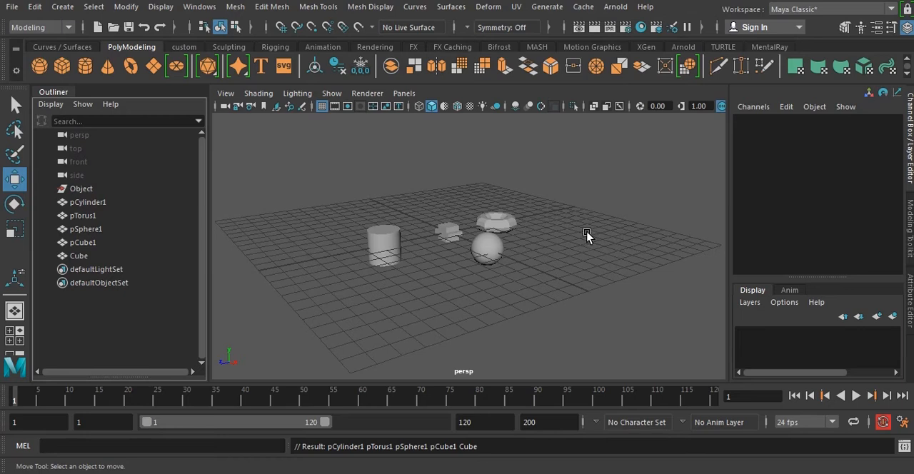
# Create an ambient light and raise it above the objects to about Y 3.99.
pyautogui.keyDown('alt'); pyautogui.moveTo(544, 242); pyautogui.dragTo(569, 263, button='middle'); pyautogui.keyUp('alt')
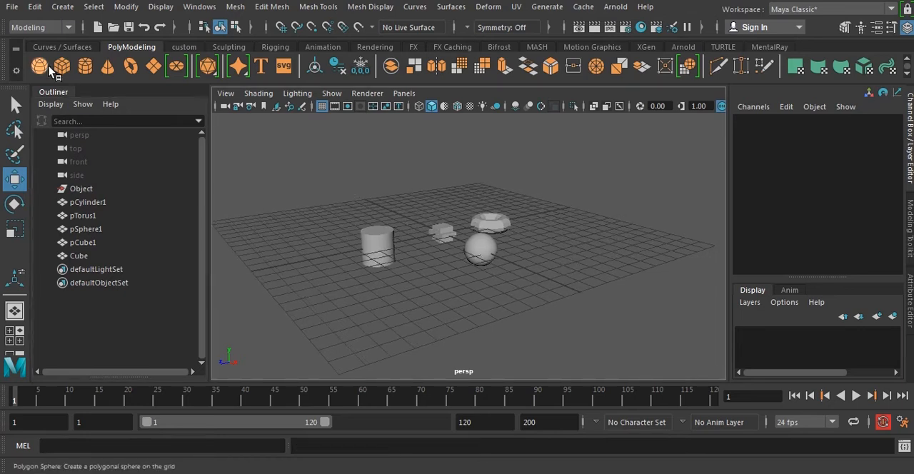
pyautogui.click(62, 9)
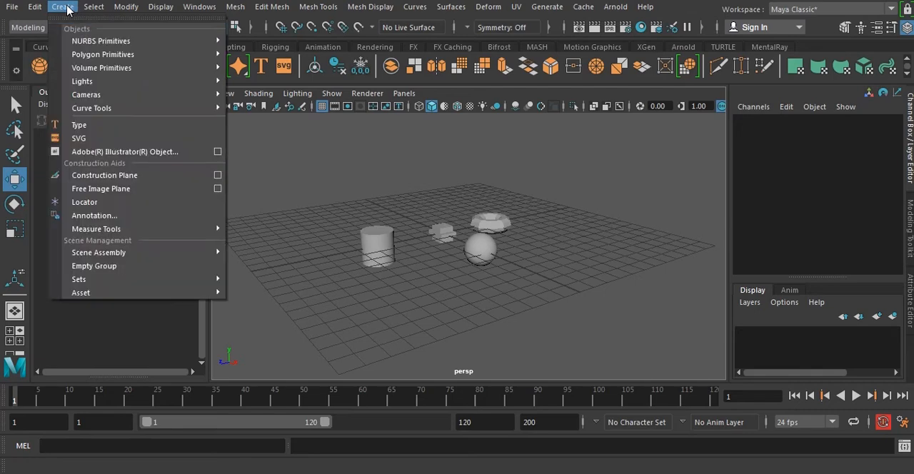
pyautogui.moveTo(86, 82)
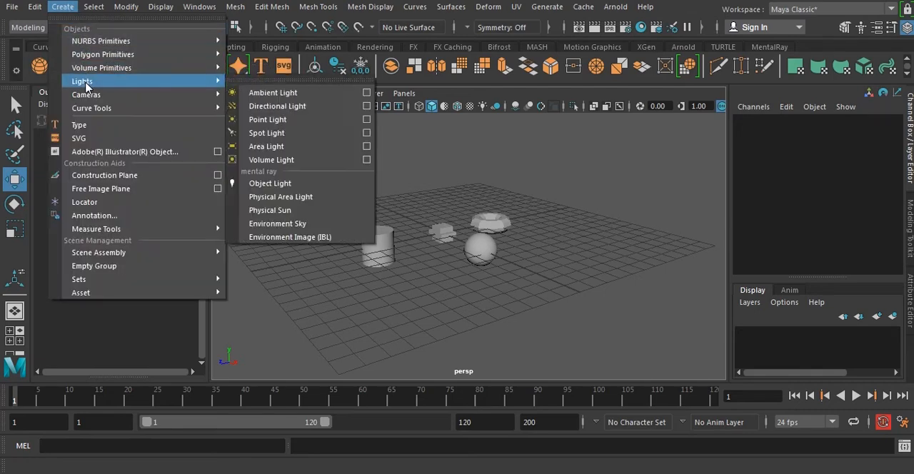
pyautogui.click(286, 95)
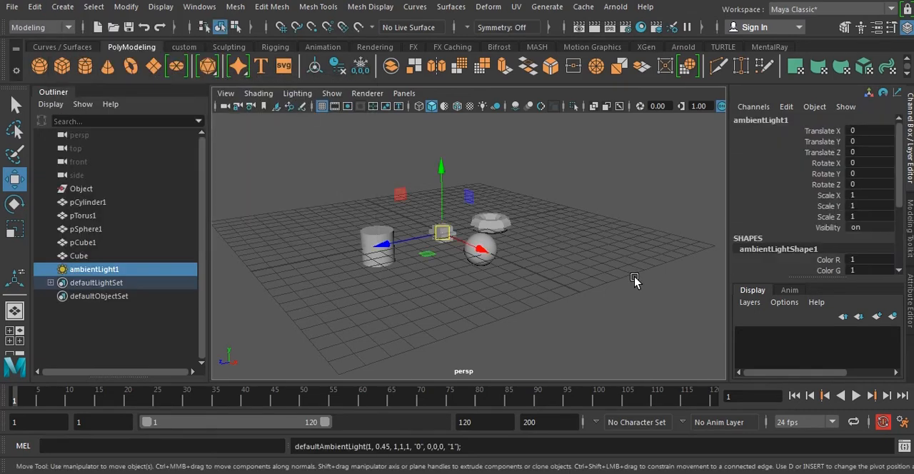
pyautogui.moveTo(438, 171); pyautogui.dragTo(437, 108)
pyautogui.click(499, 203)
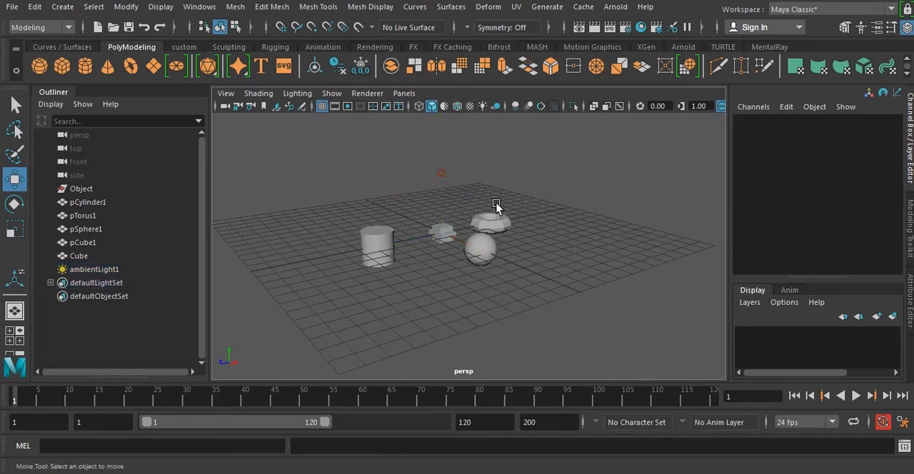
# Select the ambient light above the objects and clear the selection.
pyautogui.moveTo(388, 146); pyautogui.dragTo(477, 192)
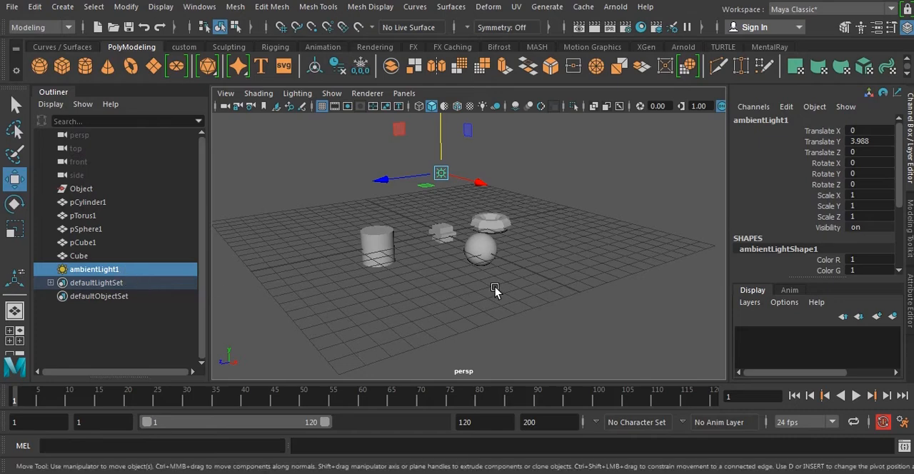
pyautogui.moveTo(365, 127); pyautogui.dragTo(480, 197)
pyautogui.click(574, 266)
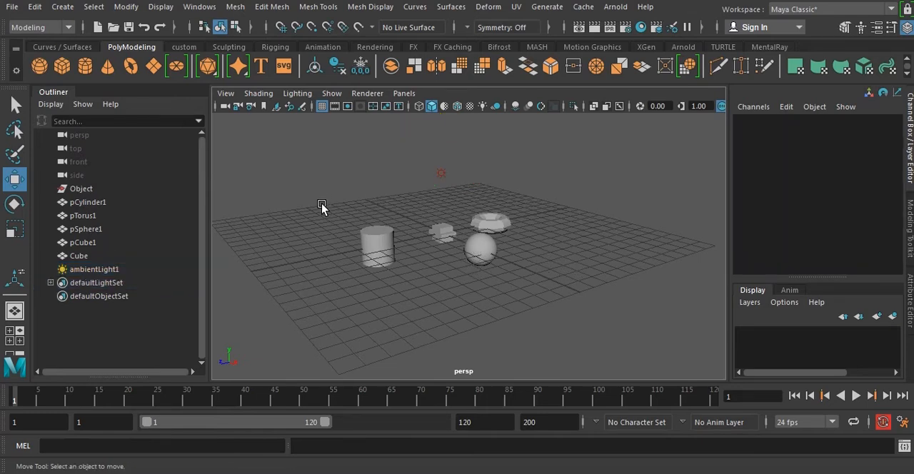
# Select the cylinder in the perspective view and hide it.
pyautogui.moveTo(319, 189); pyautogui.dragTo(374, 256)
pyautogui.click(447, 292)
pyautogui.moveTo(335, 187); pyautogui.dragTo(403, 296)
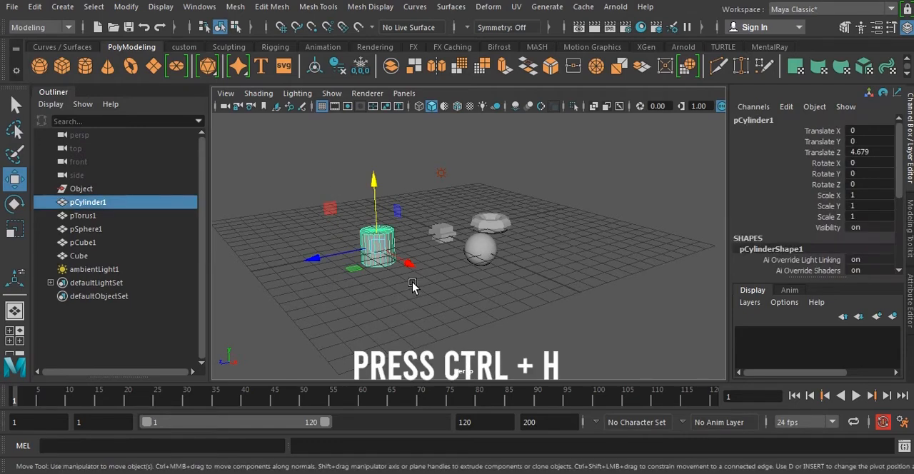
pyautogui.hotkey('ctrl', 'h')
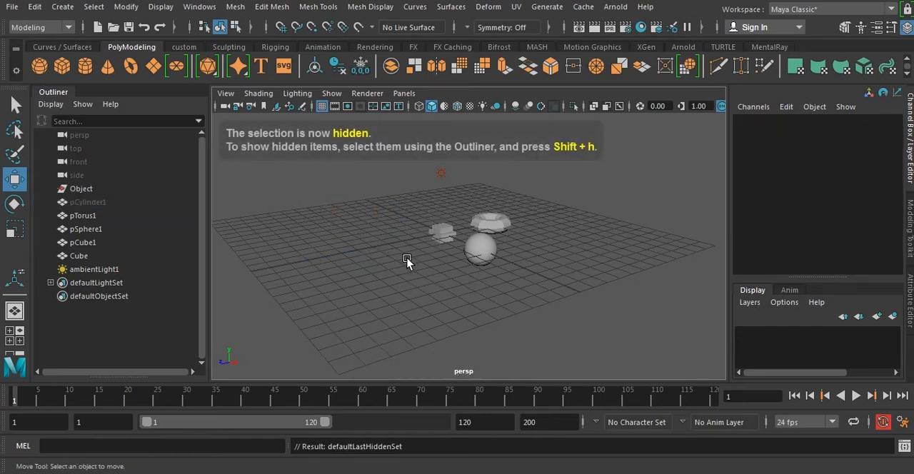
# Select the hidden pCylinder1 in the Outliner, unhide it and deselect it.
pyautogui.click(89, 203)
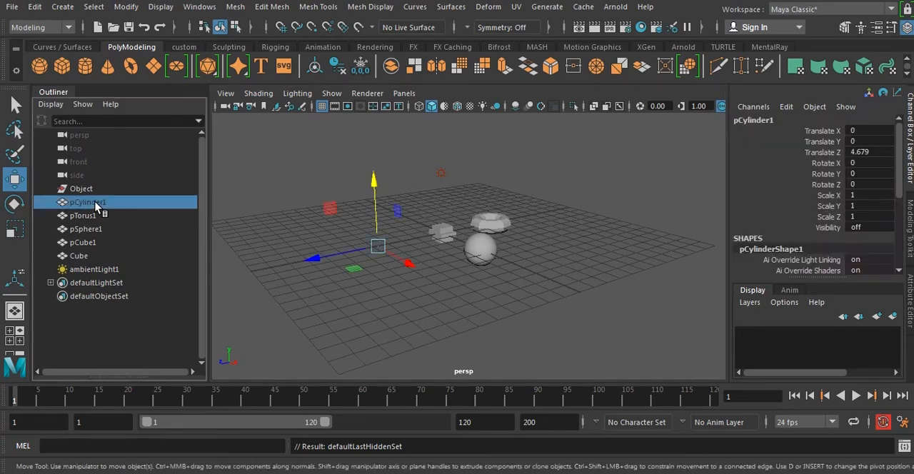
pyautogui.hotkey('shift', 'h')
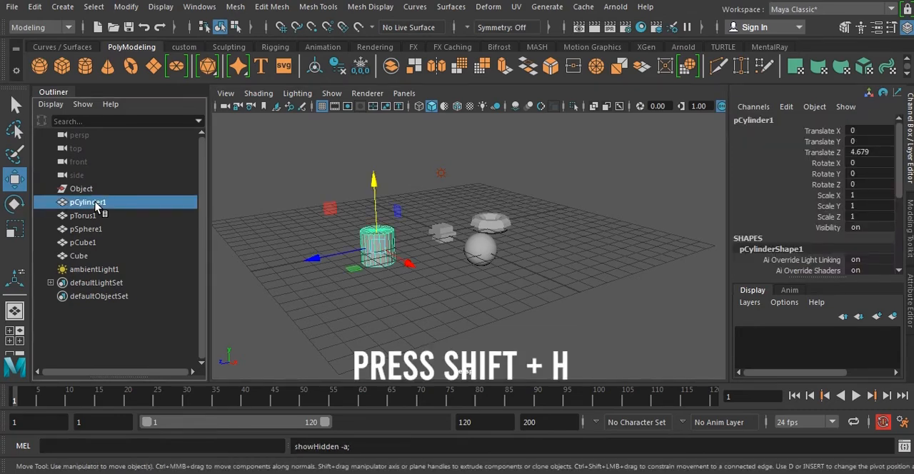
pyautogui.click(569, 255)
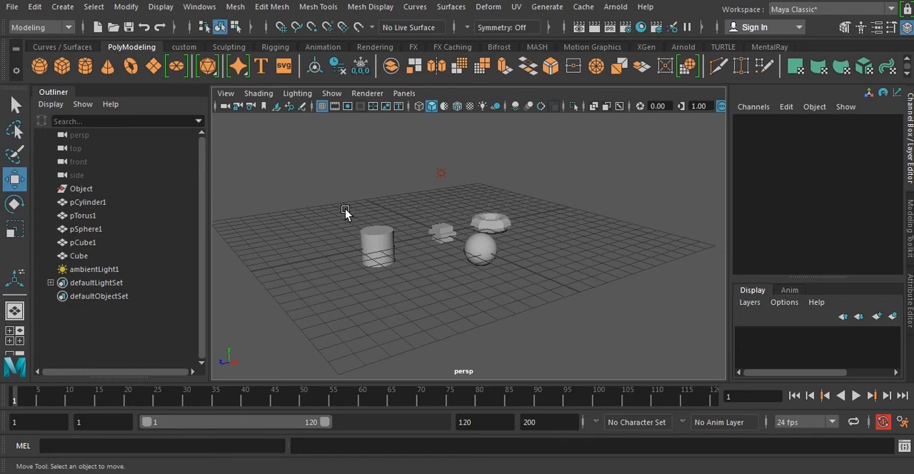
# Select the cylinder and examine its transform, shape and input attributes in the Channel Box.
pyautogui.click(382, 248)
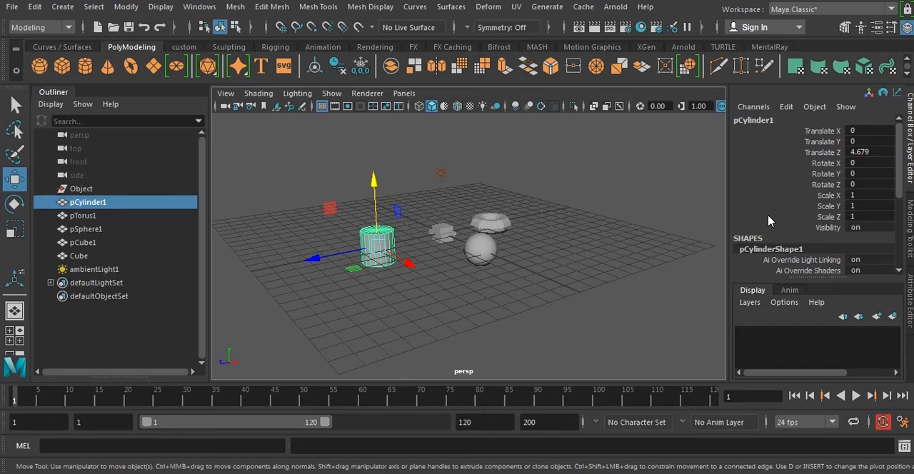
pyautogui.scroll(-2, 765, 226)
pyautogui.scroll(1, 769, 232)
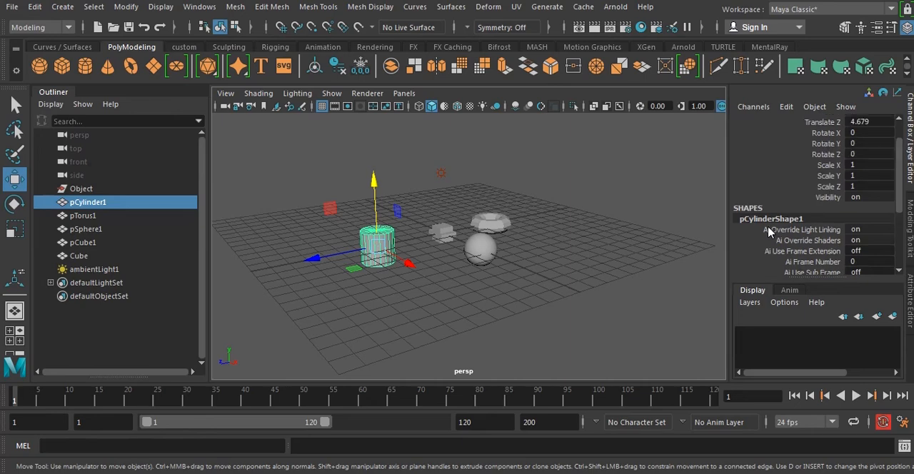
pyautogui.scroll(1, 769, 232)
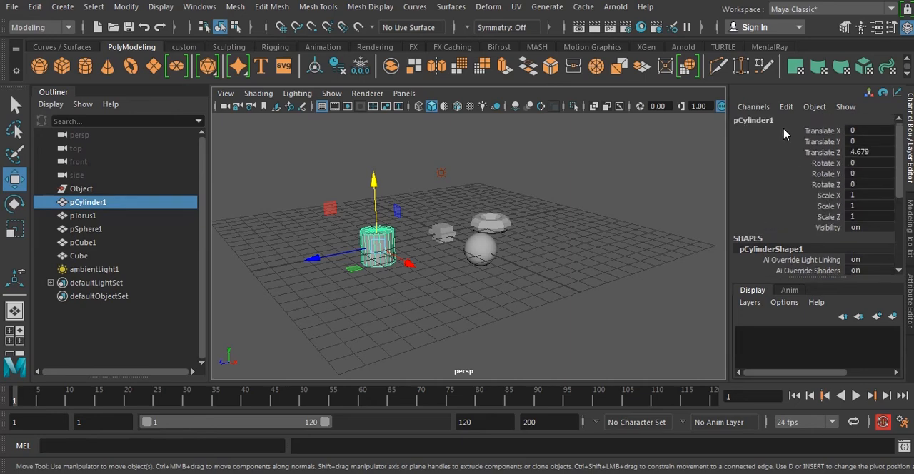
pyautogui.scroll(-3, 785, 193)
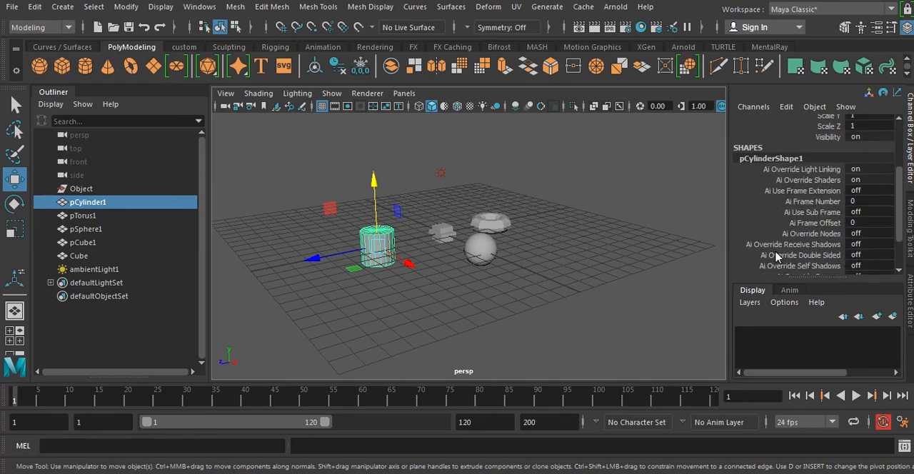
pyautogui.scroll(3, 777, 246)
pyautogui.scroll(-4, 782, 228)
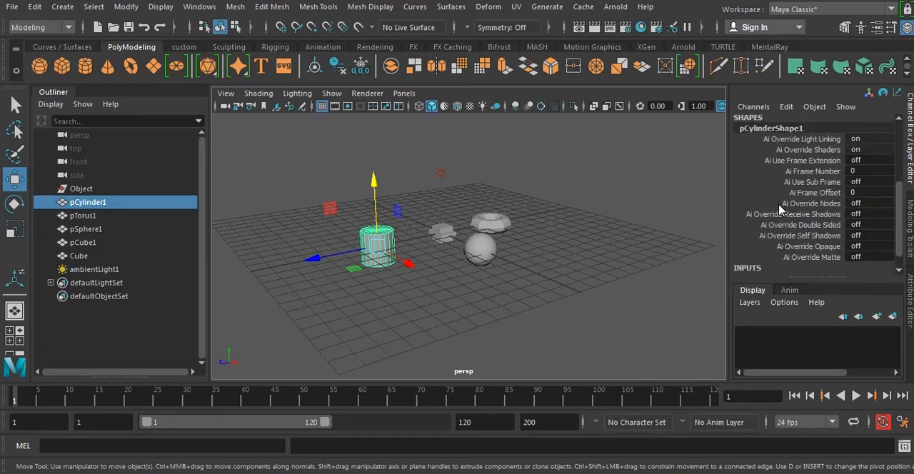
pyautogui.scroll(-1, 780, 208)
pyautogui.scroll(6, 776, 221)
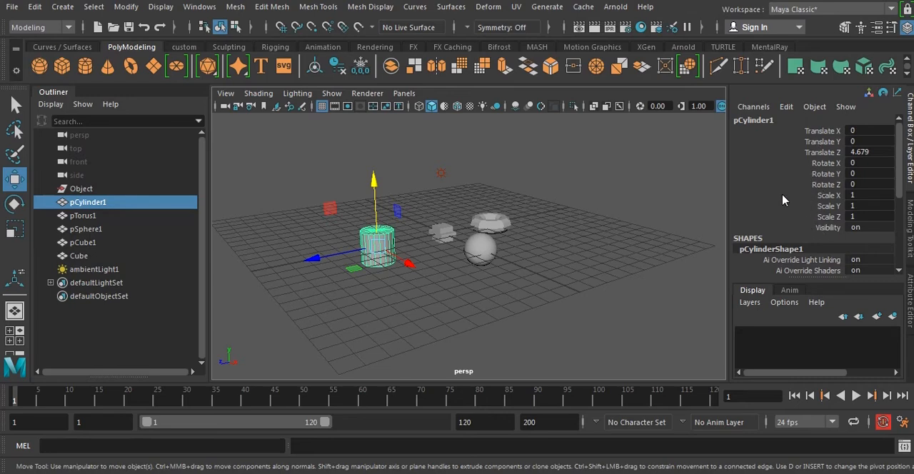
pyautogui.scroll(-6, 781, 203)
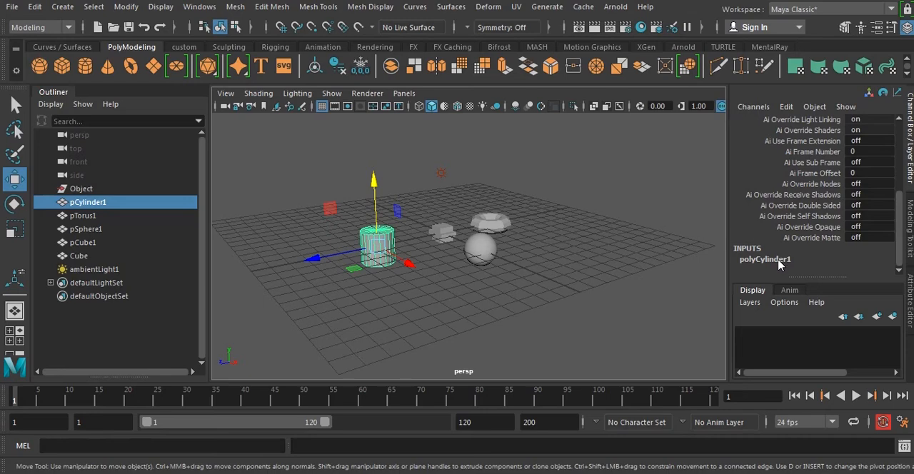
# Expand the cylinder's polyCylinder1 input attributes in the Channel Box.
pyautogui.click(778, 261)
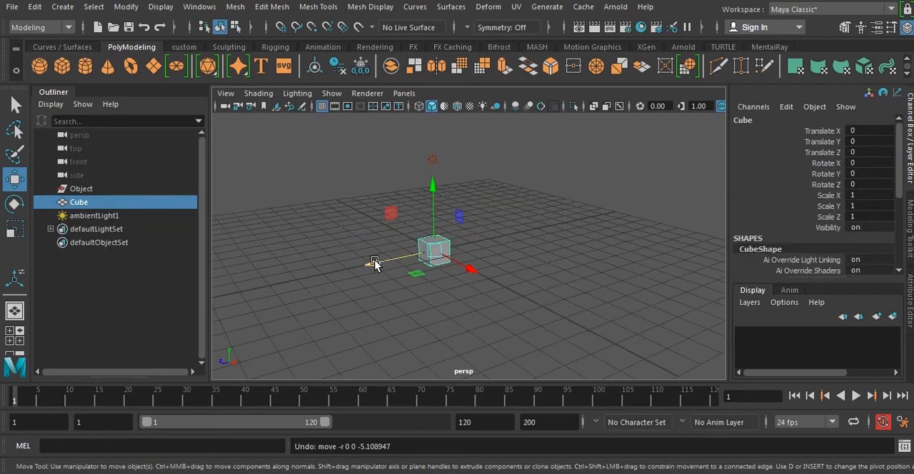
# Move the cube along the Z axis to about -5.3.
pyautogui.moveTo(373, 261); pyautogui.dragTo(489, 255)
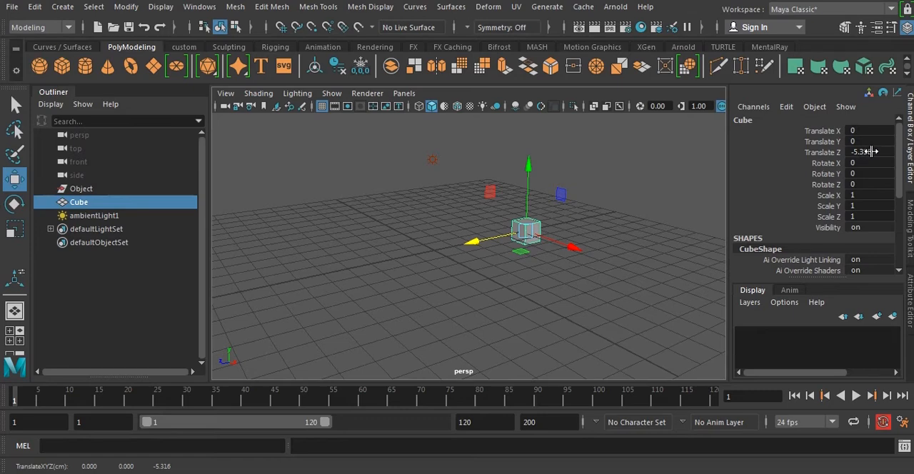
pyautogui.scroll(-1, 584, 224)
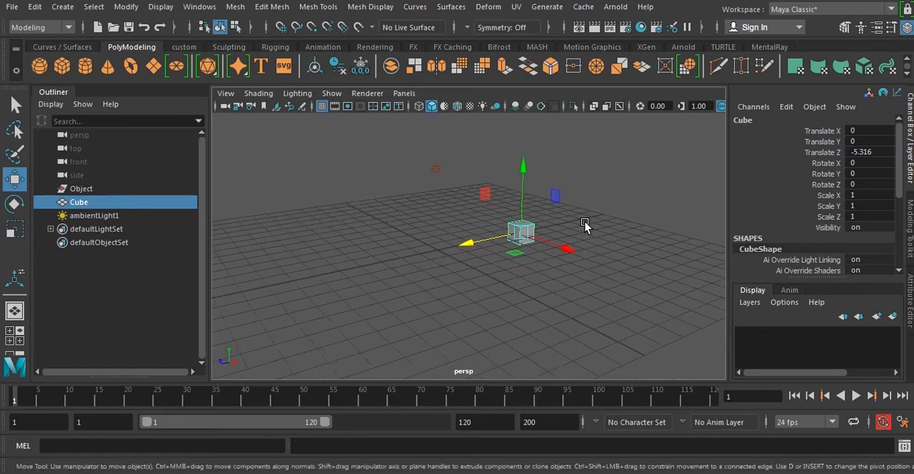
pyautogui.moveTo(584, 225)
pyautogui.keyDown('alt'); pyautogui.mouseDown()
pyautogui.moveTo(601, 218)
pyautogui.moveTo(591, 238)
pyautogui.mouseUp(); pyautogui.keyUp('alt')
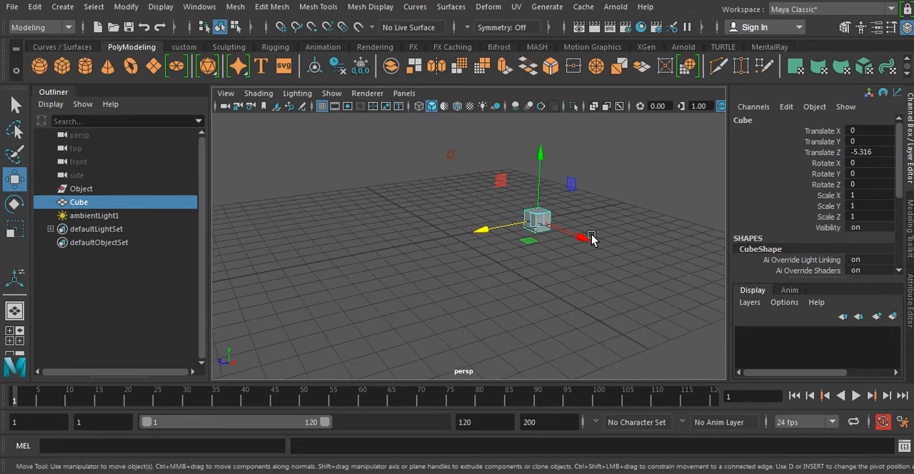
# Set the cube's Translate Z to 5 in the Channel Box.
pyautogui.doubleClick(877, 152)
pyautogui.write('5')
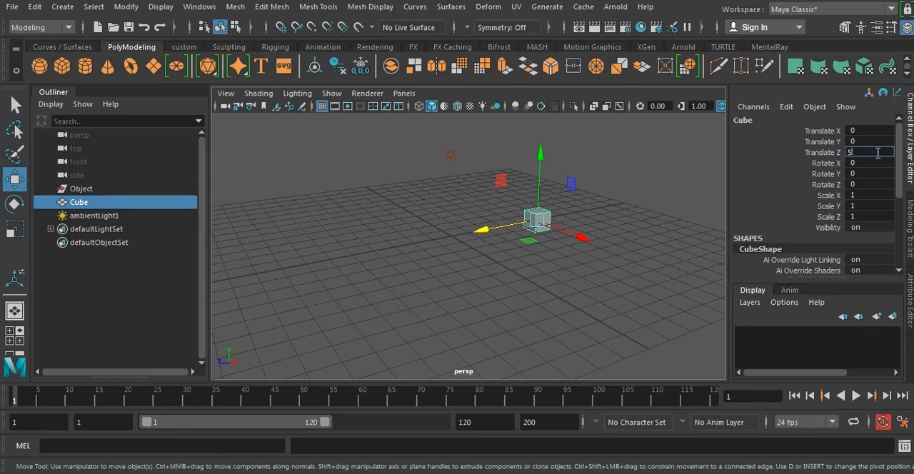
pyautogui.press('Return')
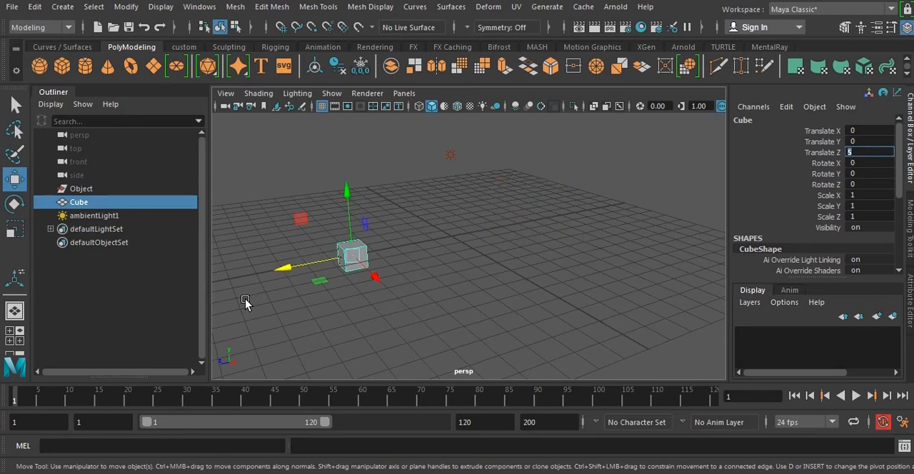
pyautogui.keyDown('alt'); pyautogui.moveTo(523, 275); pyautogui.dragTo(492, 272); pyautogui.keyUp('alt')
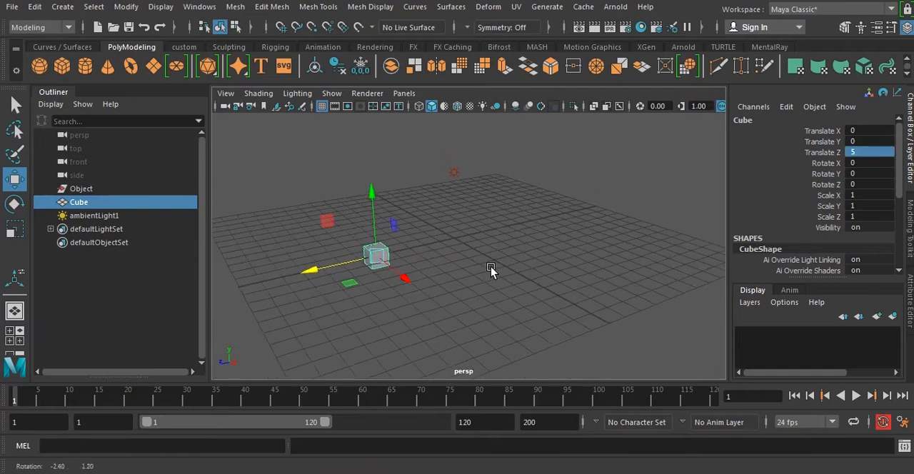
# Scale the cube uniformly to 2.1 in X, Y and Z through its Channel Box values, clear the selection and reselect the cube.
pyautogui.moveTo(820, 197); pyautogui.dragTo(840, 217)
pyautogui.click(857, 218)
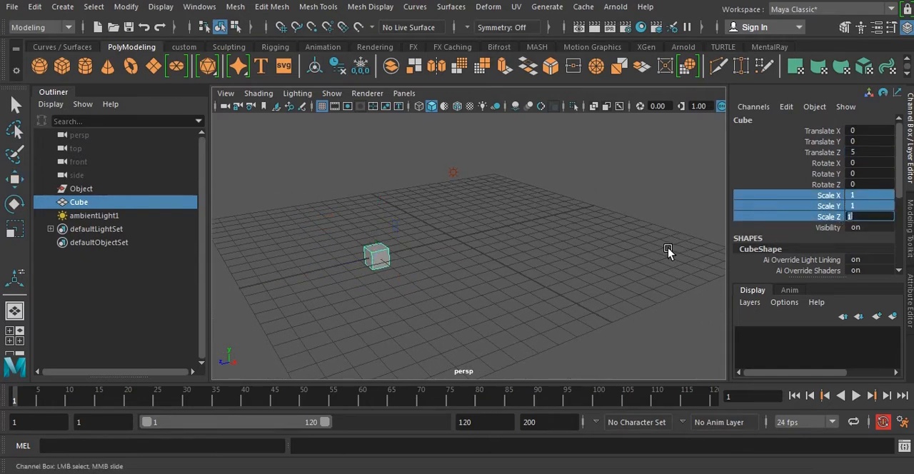
pyautogui.moveTo(554, 244); pyautogui.dragTo(561, 274, button='middle')
pyautogui.click(577, 275)
pyautogui.press('w')
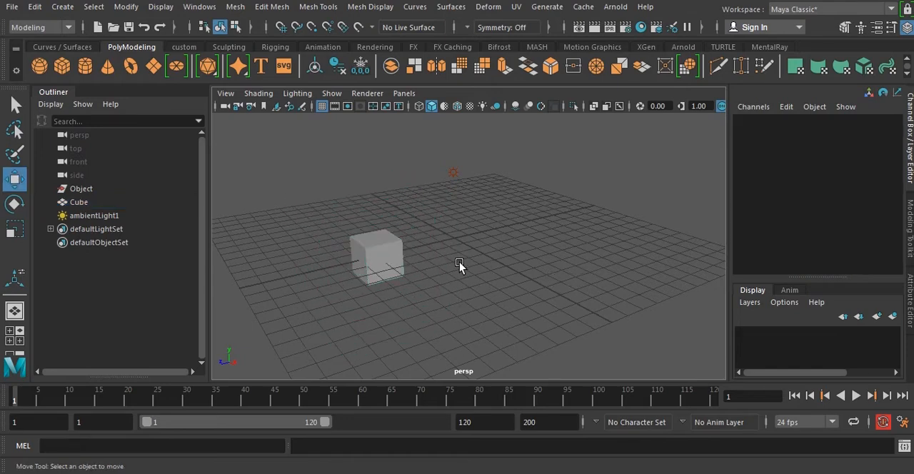
pyautogui.click(389, 251)
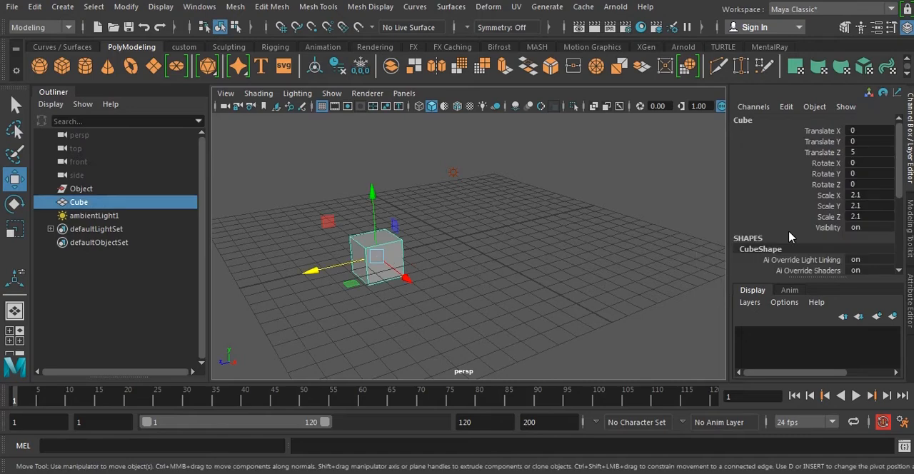
# Increase the cube's polyCube1 dimensions to about 10.1 width, 6.6 height and 9.4 depth.
pyautogui.scroll(-5, 778, 239)
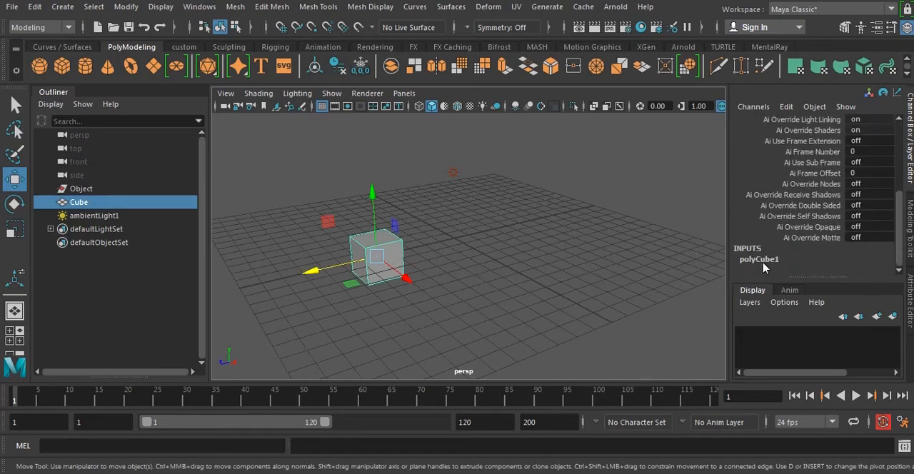
pyautogui.click(761, 260)
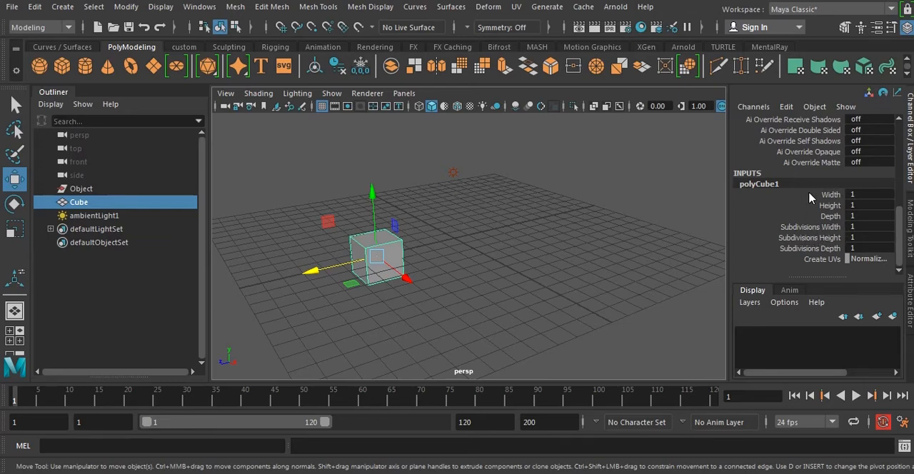
pyautogui.click(826, 196)
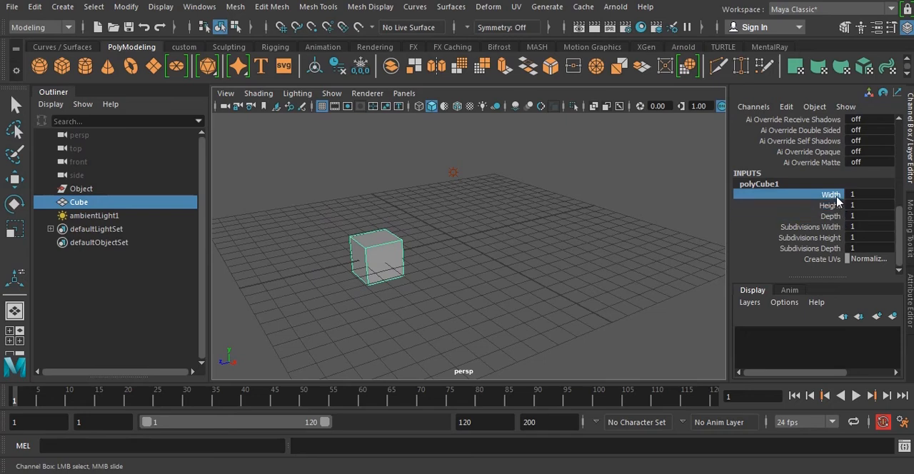
pyautogui.click(857, 196)
pyautogui.moveTo(520, 241); pyautogui.dragTo(579, 267, button='middle')
pyautogui.click(825, 205)
pyautogui.click(851, 205)
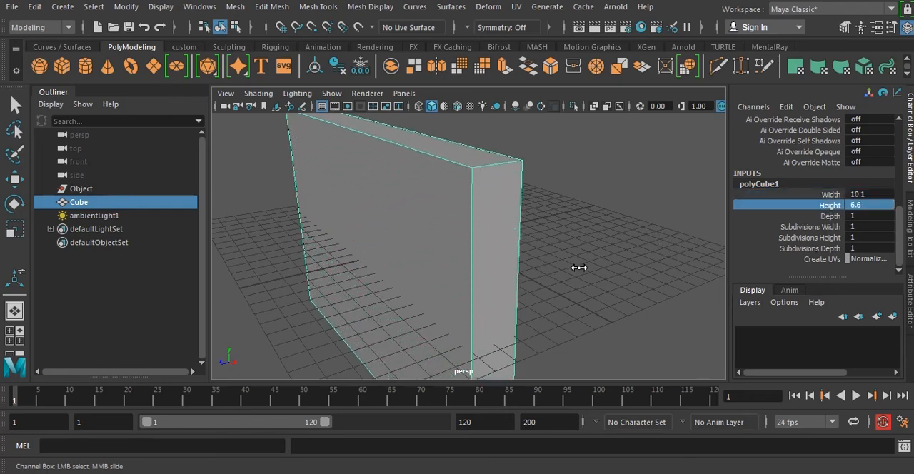
pyautogui.scroll(-5, 572, 266)
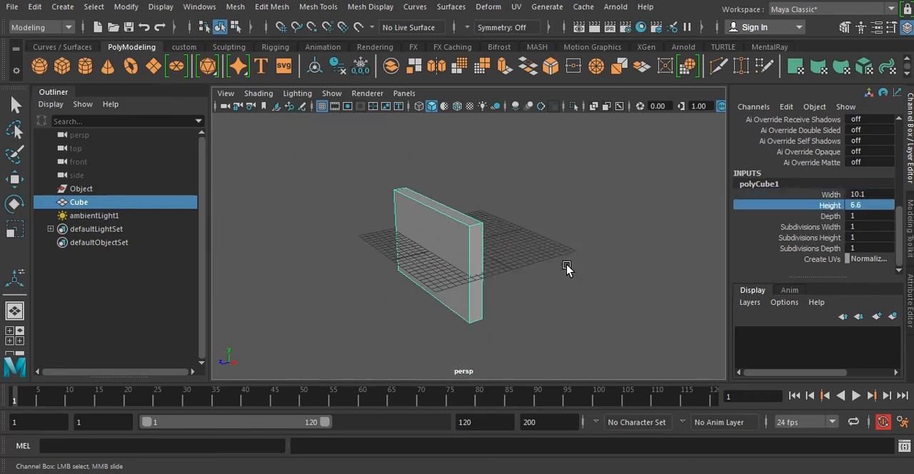
pyautogui.click(825, 216)
pyautogui.moveTo(547, 267); pyautogui.dragTo(611, 269, button='middle')
pyautogui.press('w')
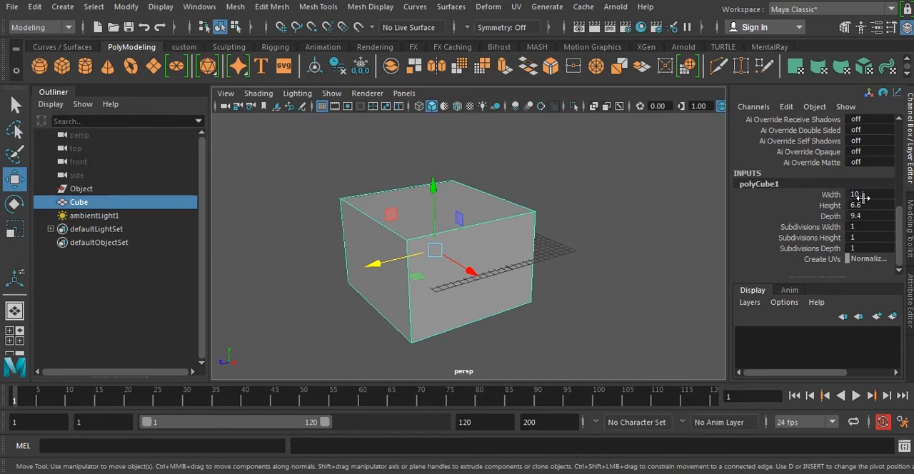
# Set the cube's input width, height and depth together to 1, and reselect the cube.
pyautogui.moveTo(834, 194); pyautogui.dragTo(833, 215)
pyautogui.click(855, 216)
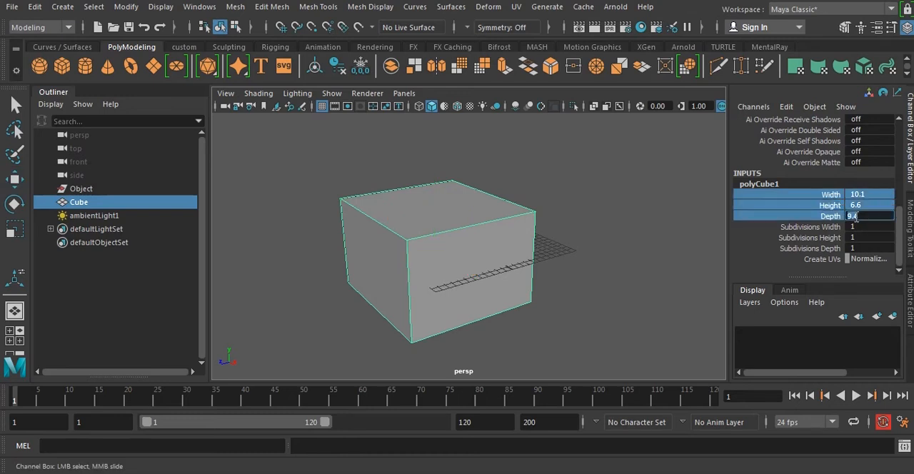
pyautogui.write('1')
pyautogui.press('Return')
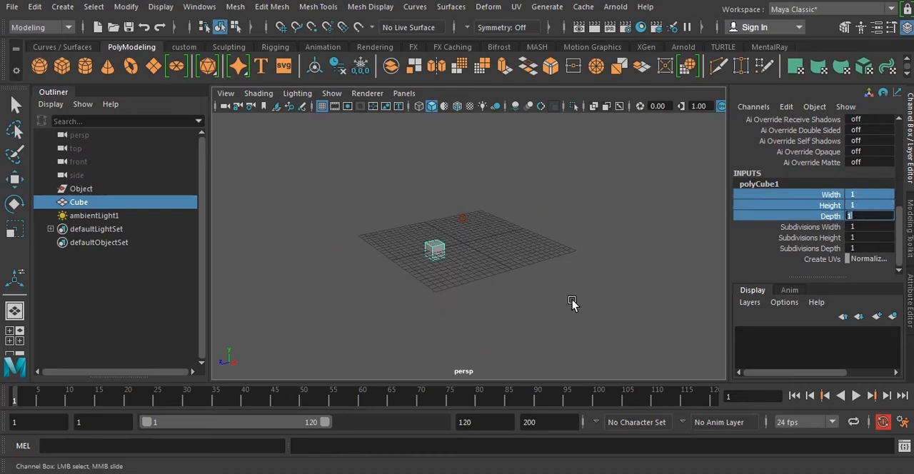
pyautogui.press('w')
pyautogui.click(524, 259)
pyautogui.click(435, 251)
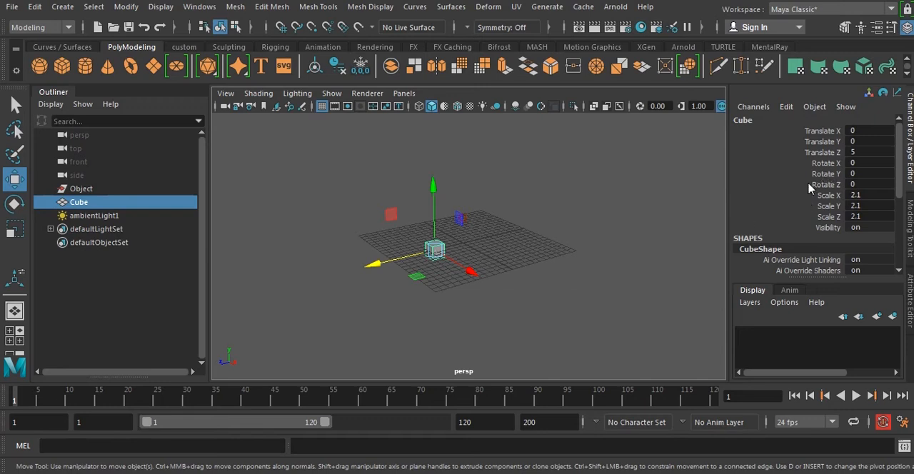
# Set the cube's Translate Z to 0 to place it at the grid's centre.
pyautogui.click(814, 152)
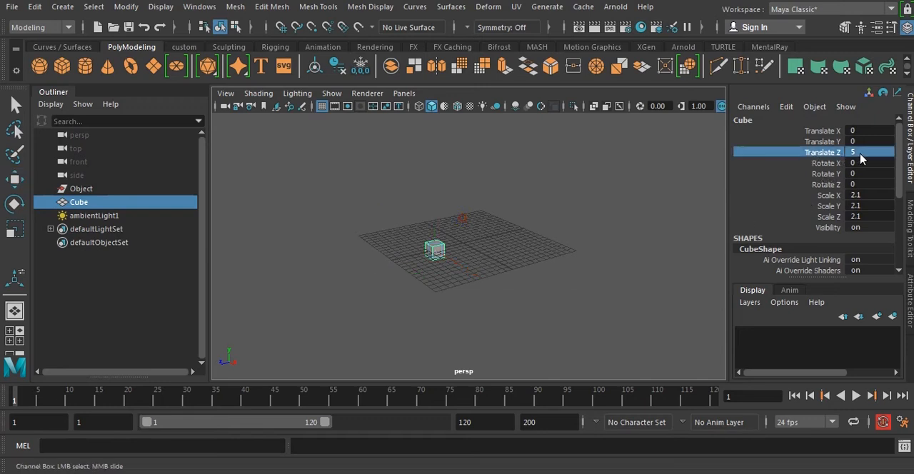
pyautogui.click(849, 153)
pyautogui.write('0')
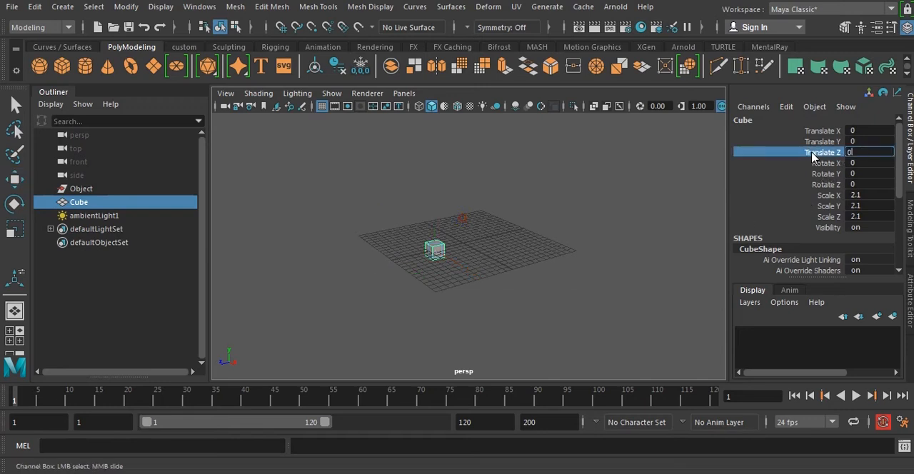
pyautogui.press('Return')
pyautogui.press('w')
pyautogui.click(376, 234)
pyautogui.keyDown('alt'); pyautogui.moveTo(376, 234); pyautogui.dragTo(461, 235, button='right'); pyautogui.keyUp('alt')
pyautogui.click(462, 235)
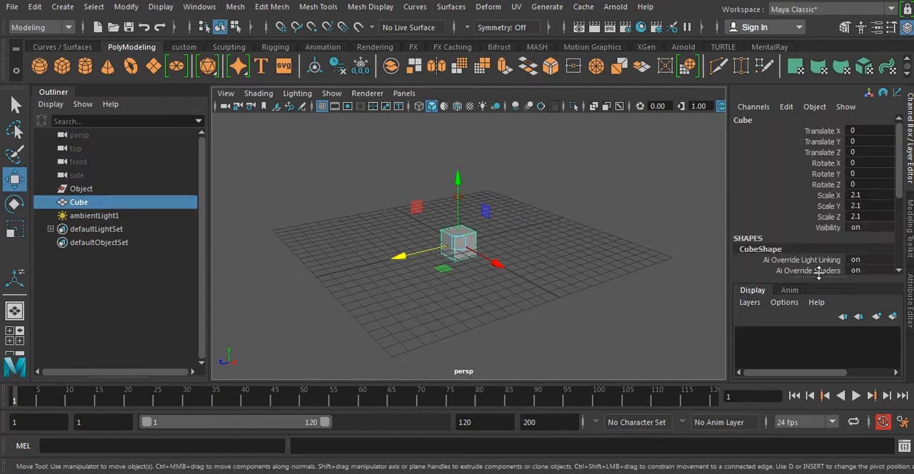
# Raise the cube's width, height and depth subdivisions together to 3 and clear the selection.
pyautogui.scroll(-5, 780, 230)
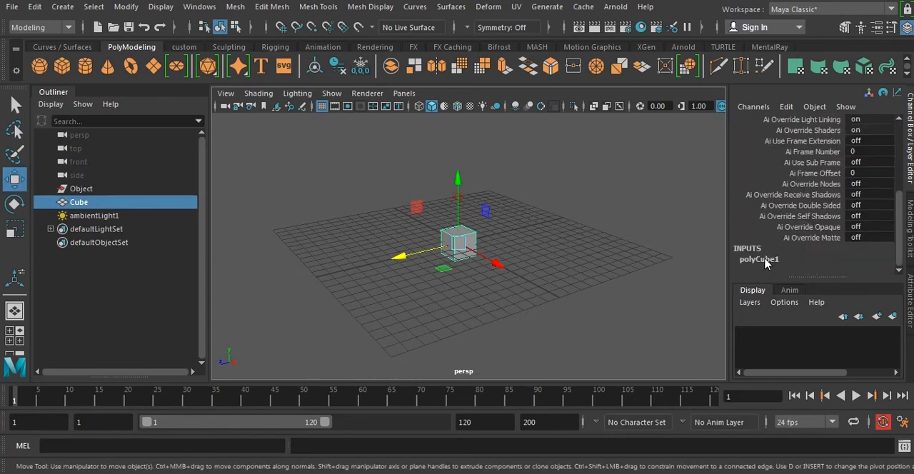
pyautogui.click(763, 259)
pyautogui.scroll(-3, 792, 252)
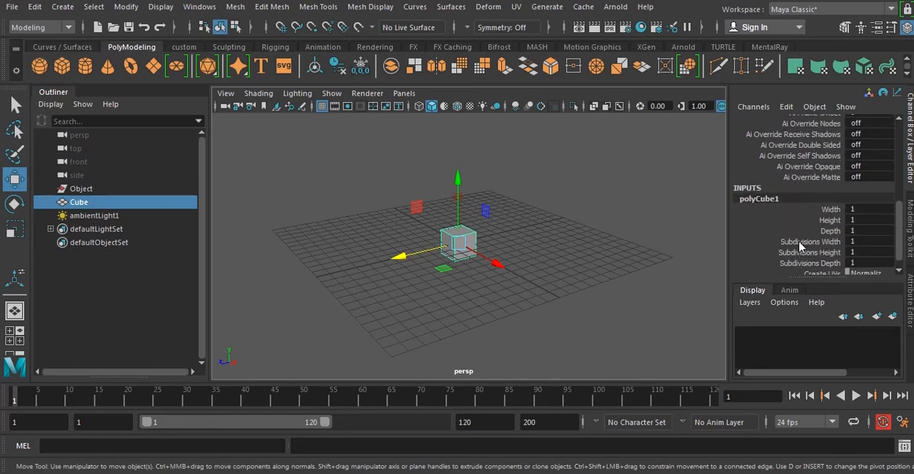
pyautogui.moveTo(801, 245); pyautogui.dragTo(856, 264)
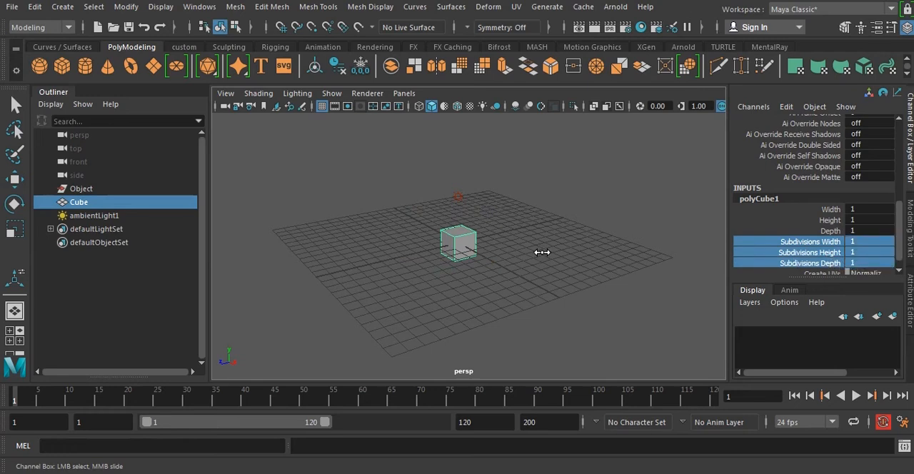
pyautogui.moveTo(542, 252); pyautogui.dragTo(552, 251, button='middle')
pyautogui.scroll(4, 428, 253)
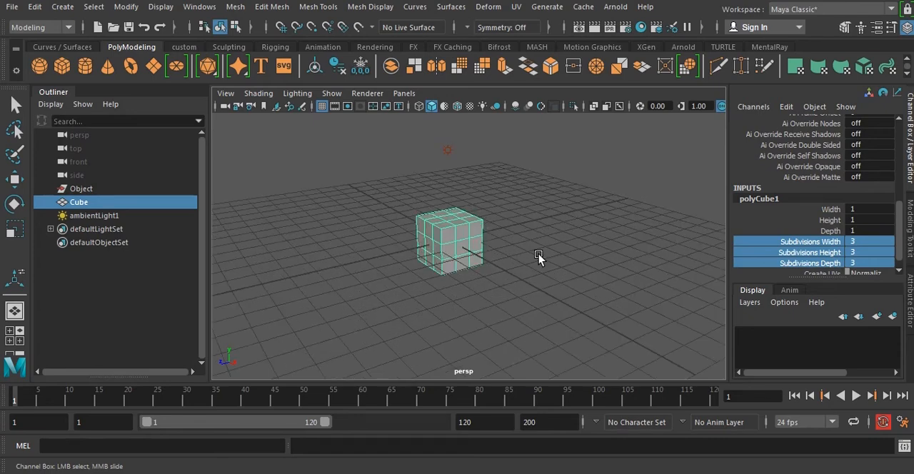
pyautogui.keyDown('alt'); pyautogui.moveTo(454, 282); pyautogui.dragTo(550, 259); pyautogui.keyUp('alt')
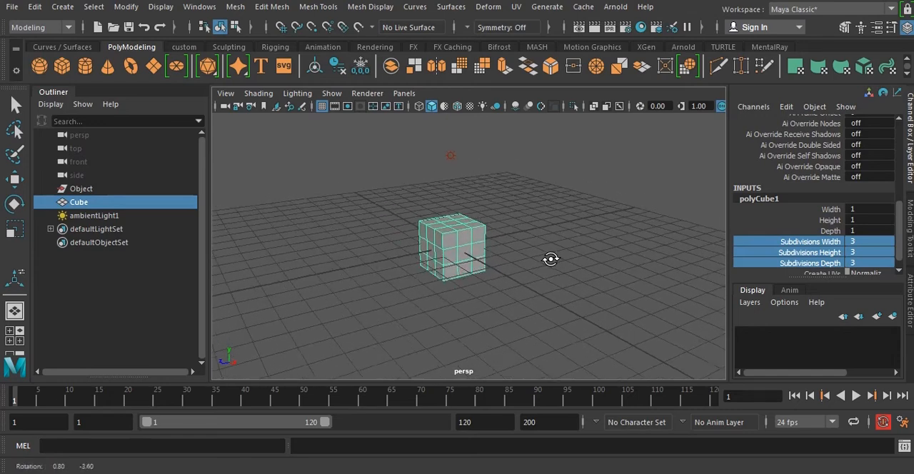
pyautogui.click(605, 277)
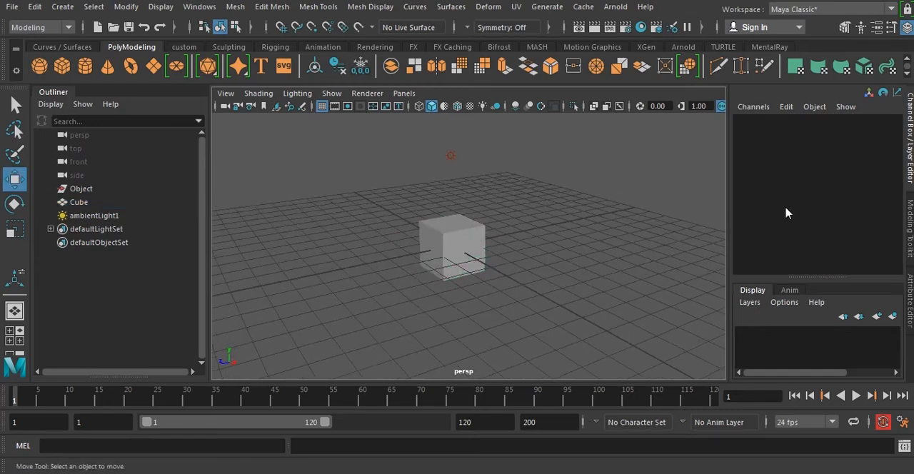
# Reselect the cube and set its width, height and depth subdivisions together to 1.
pyautogui.click(456, 252)
pyautogui.press('w')
pyautogui.scroll(-5, 785, 257)
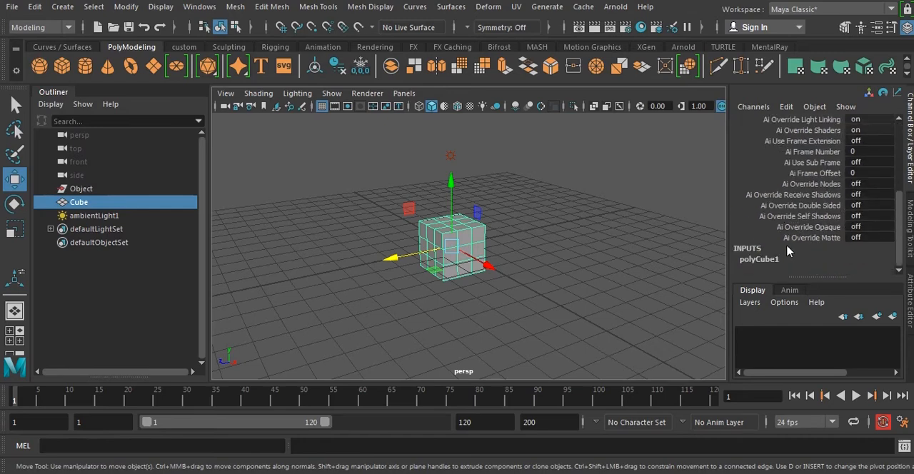
pyautogui.click(776, 260)
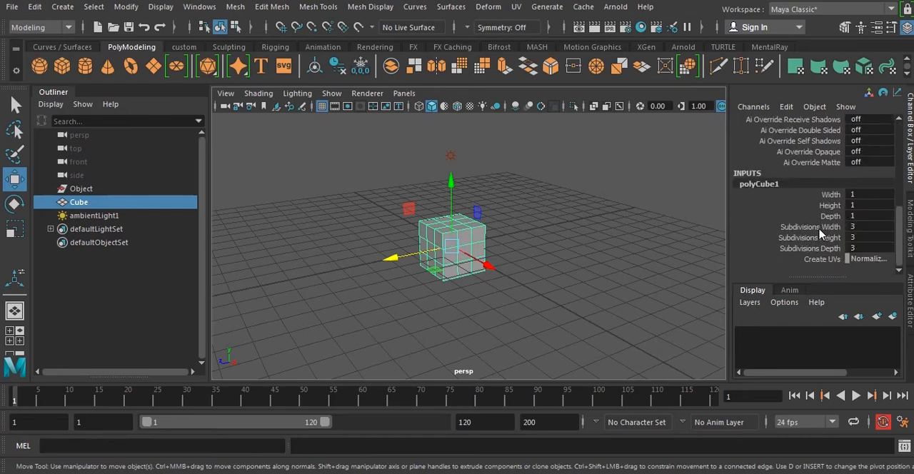
pyautogui.moveTo(819, 230); pyautogui.dragTo(835, 248)
pyautogui.click(861, 249)
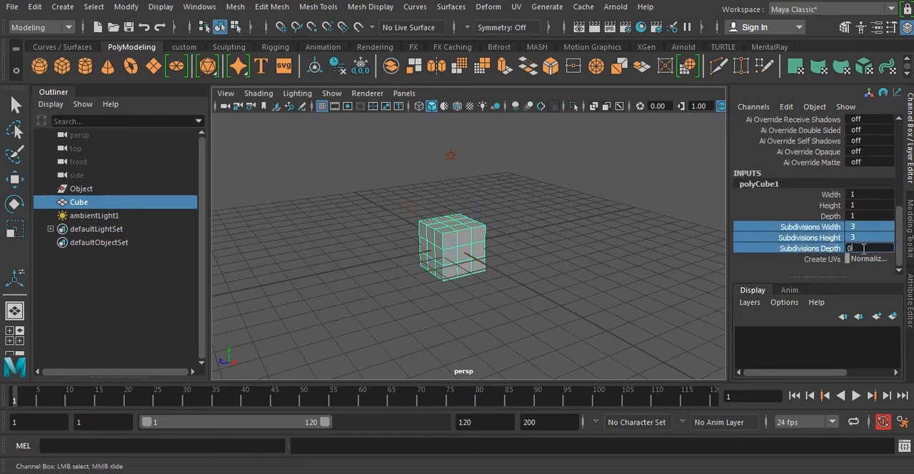
pyautogui.write('1')
pyautogui.press('Return')
pyautogui.click(545, 314)
pyautogui.press('w')
pyautogui.keyDown('alt'); pyautogui.moveTo(544, 314); pyautogui.dragTo(545, 286); pyautogui.keyUp('alt')
pyautogui.click(438, 219)
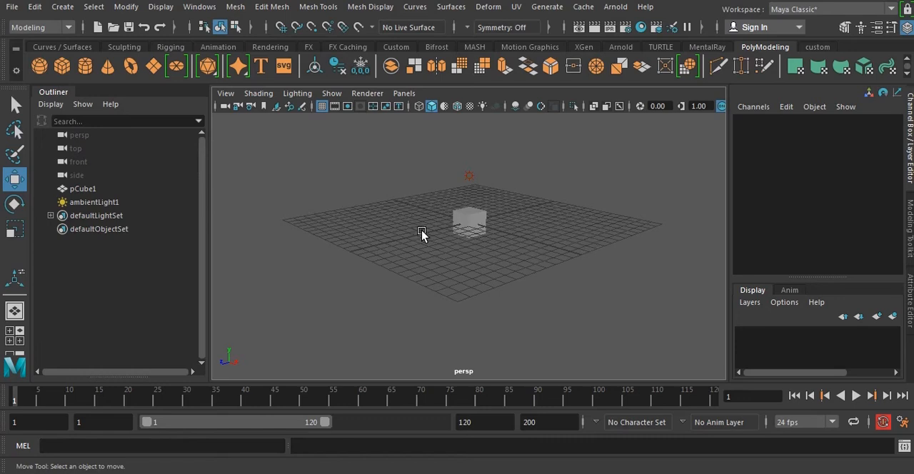
# Practise marquee-selecting pCube1 in the perspective view, clearing the selection between attempts and leaving the cube selected.
pyautogui.moveTo(434, 198); pyautogui.dragTo(476, 229)
pyautogui.click(582, 263)
pyautogui.moveTo(449, 198); pyautogui.dragTo(502, 242)
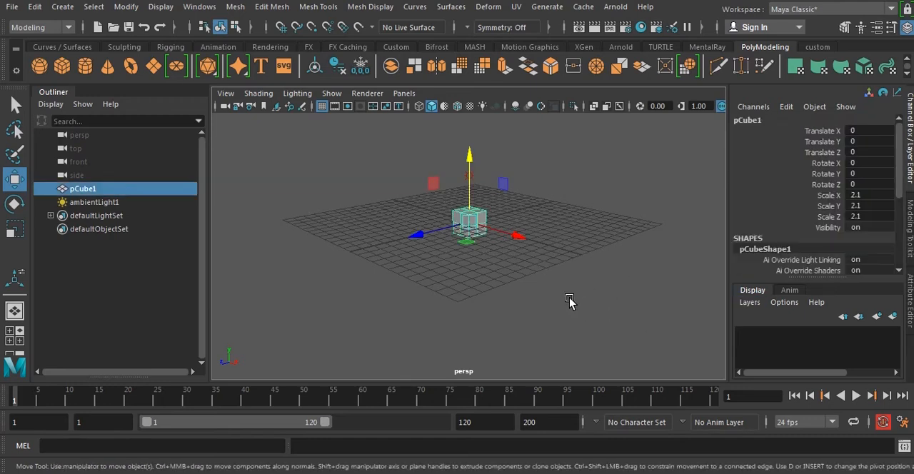
pyautogui.click(561, 270)
pyautogui.moveTo(421, 197); pyautogui.dragTo(493, 239)
pyautogui.click(369, 193)
pyautogui.moveTo(368, 183); pyautogui.dragTo(526, 267)
# Create an empty display layer in the Layer Editor.
pyautogui.click(752, 307)
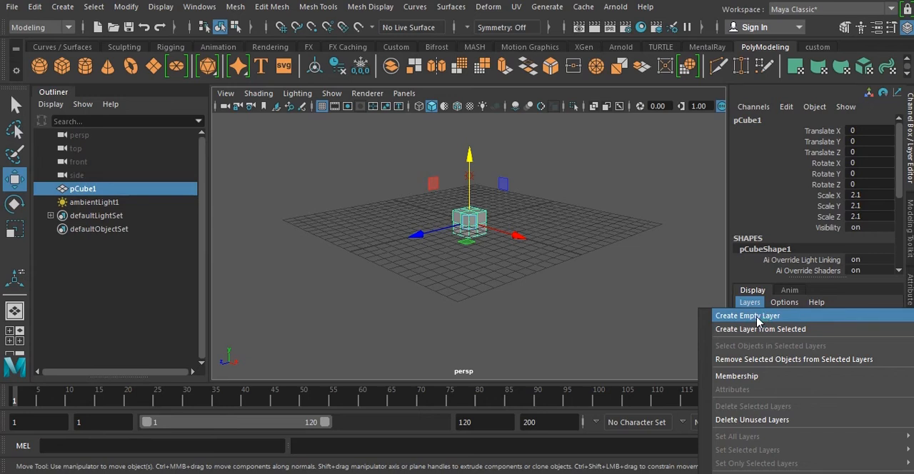
pyautogui.click(757, 321)
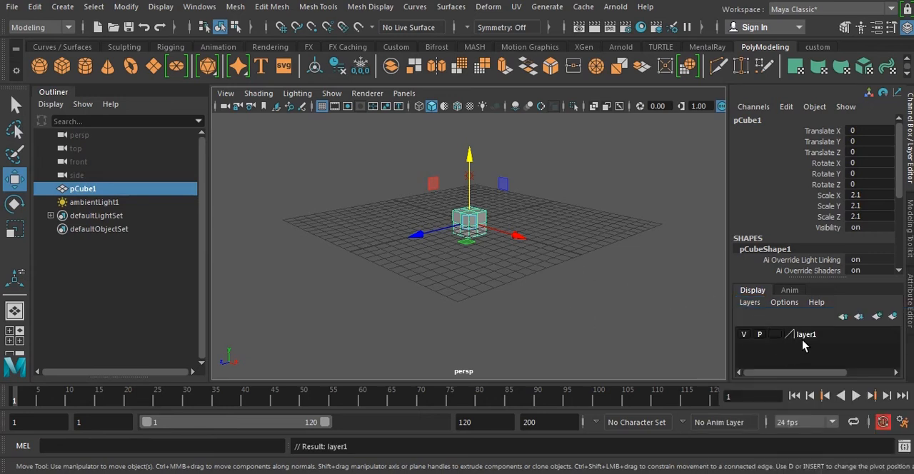
# Select pCube1 in the perspective view and add it to layer1.
pyautogui.click(638, 300)
pyautogui.click(469, 220)
pyautogui.click(818, 337)
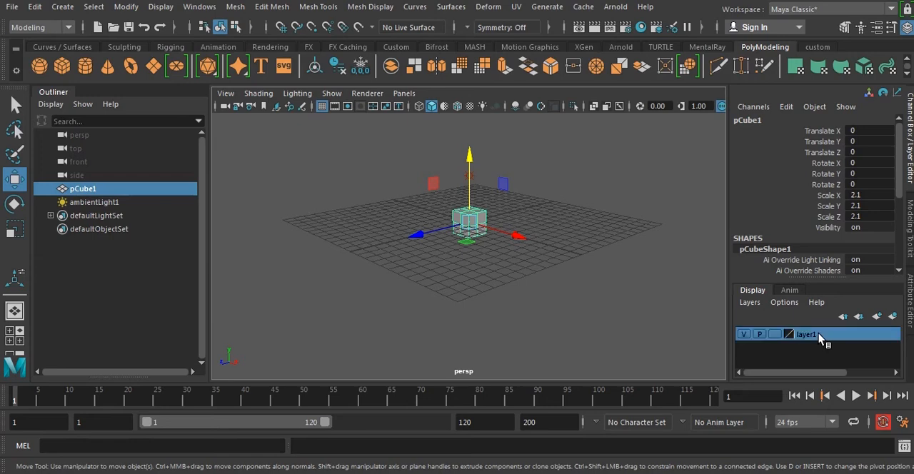
pyautogui.rightClick(819, 339)
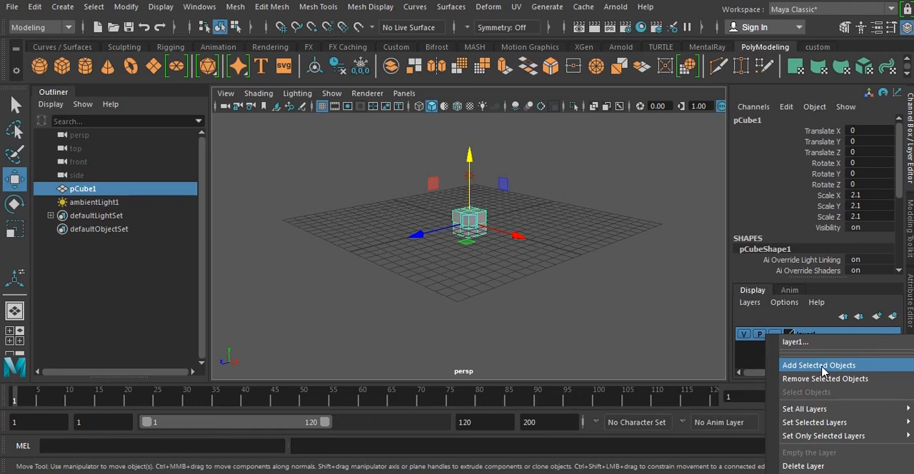
pyautogui.click(822, 367)
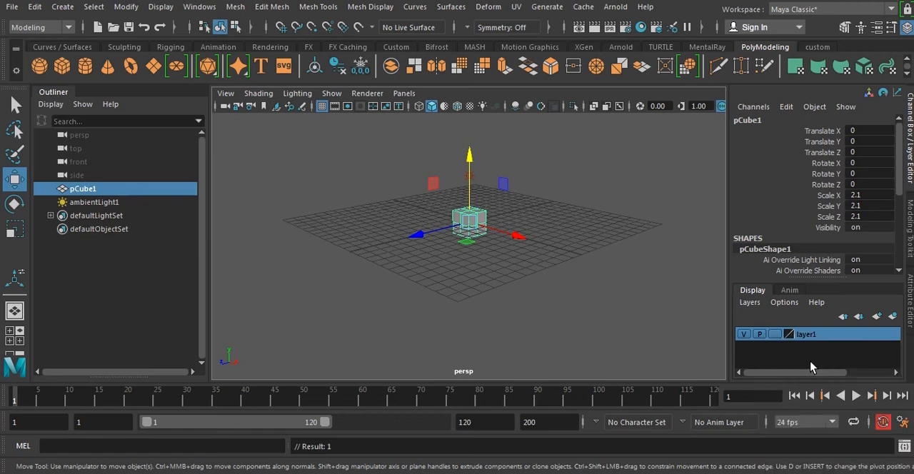
# Toggle layer1's visibility off and on repeatedly with the cube selected, leave the layer visible and clear the selection.
pyautogui.click(584, 283)
pyautogui.click(469, 214)
pyautogui.click(743, 335)
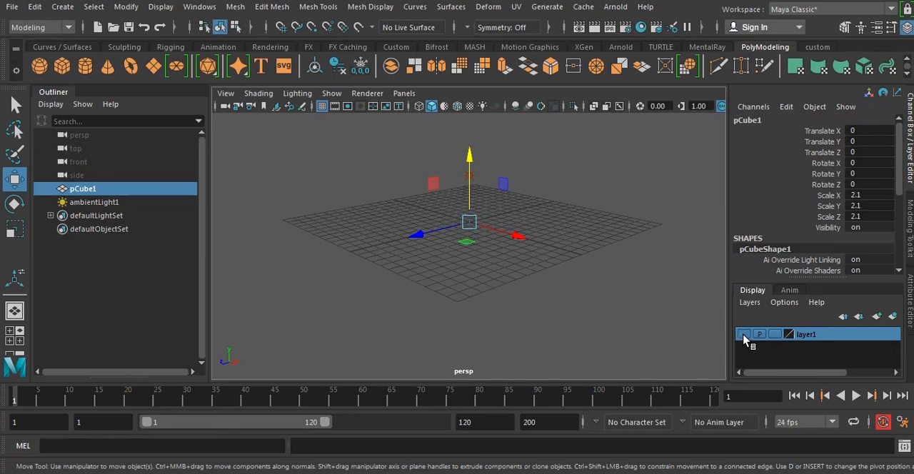
pyautogui.click(743, 335)
pyautogui.click(743, 335)
pyautogui.click(743, 334)
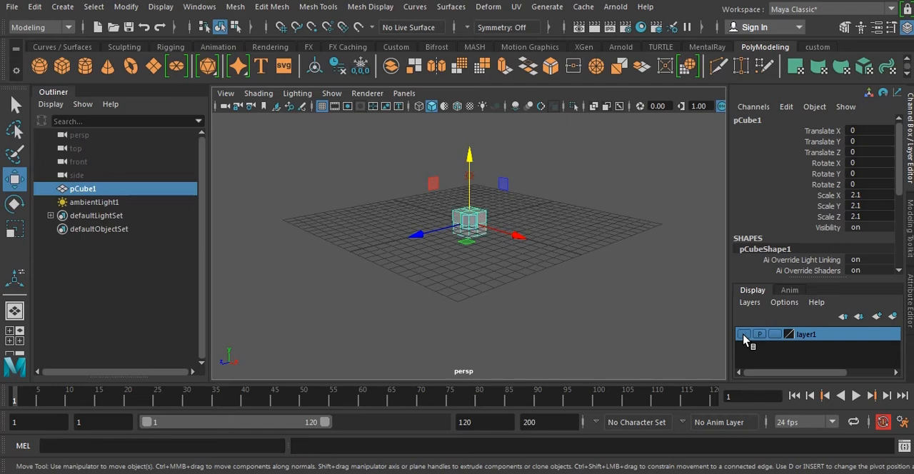
pyautogui.click(743, 335)
pyautogui.click(743, 334)
pyautogui.click(550, 264)
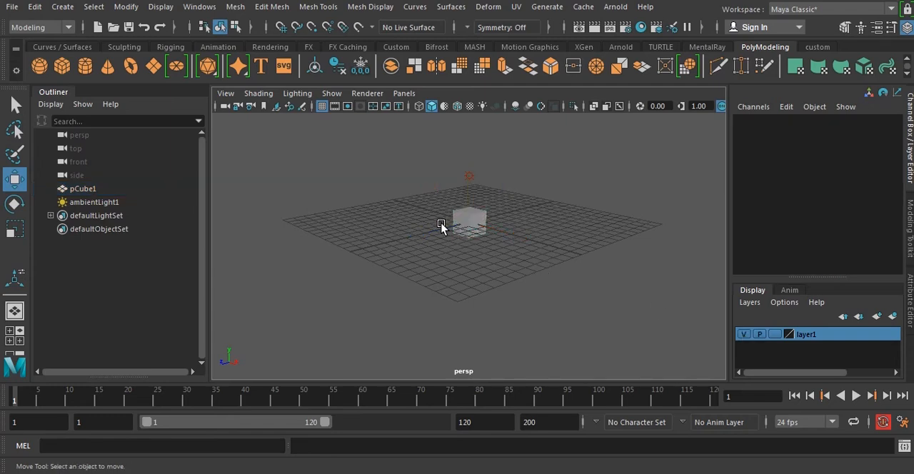
pyautogui.keyDown('alt'); pyautogui.moveTo(441, 224); pyautogui.dragTo(508, 260, button='right'); pyautogui.keyUp('alt')
pyautogui.keyDown('alt'); pyautogui.moveTo(668, 300); pyautogui.dragTo(609, 301, button='right'); pyautogui.keyUp('alt')
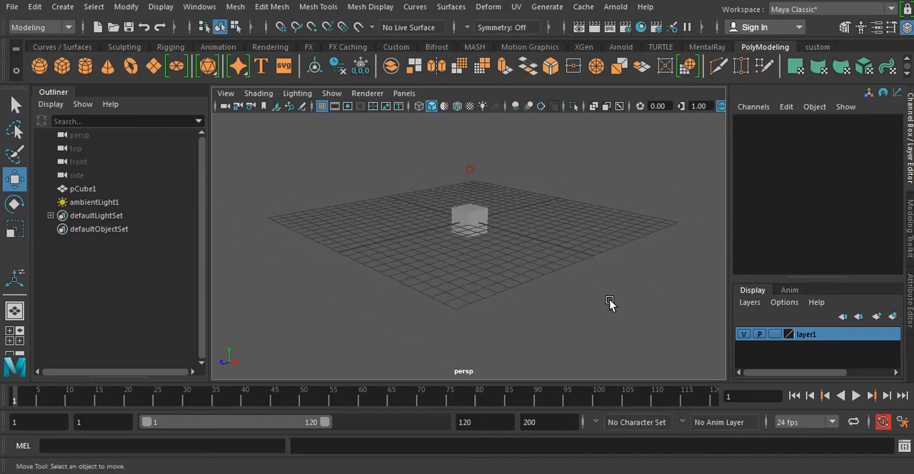
# Disable layer1's visibility during playback, play and stop the timeline twice, and re-enable the layer's playback visibility.
pyautogui.click(743, 338)
pyautogui.click(745, 337)
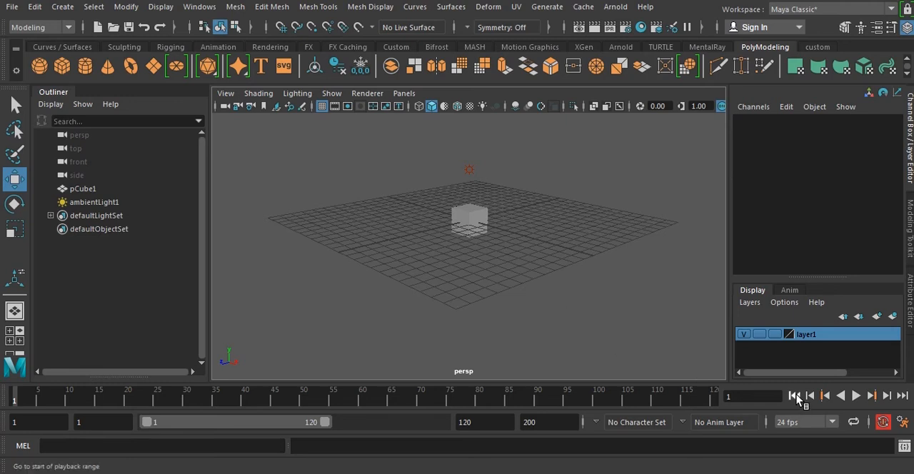
pyautogui.click(856, 397)
pyautogui.click(856, 397)
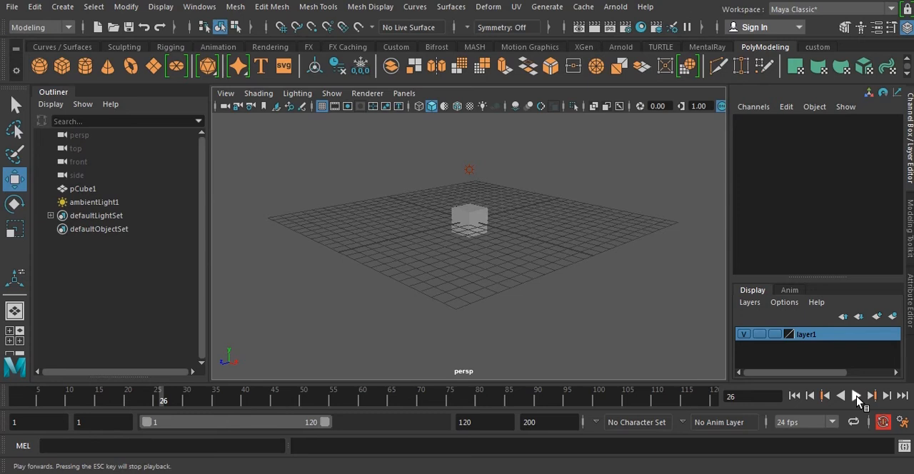
pyautogui.click(856, 397)
pyautogui.click(857, 397)
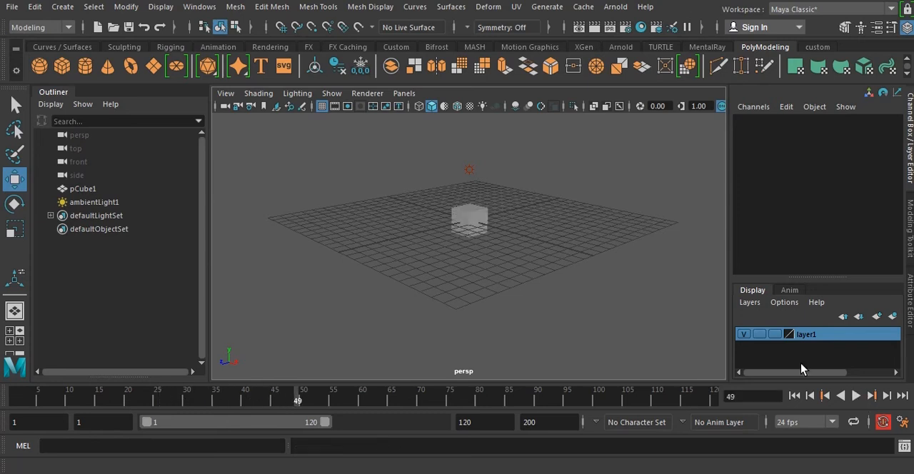
pyautogui.click(760, 335)
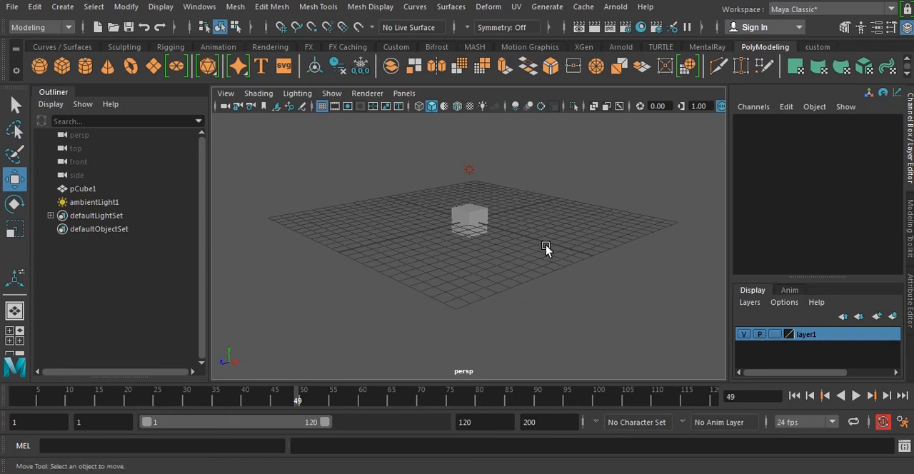
# Set layer1's display type to Template and try to marquee-select the cube from both sides.
pyautogui.click(775, 334)
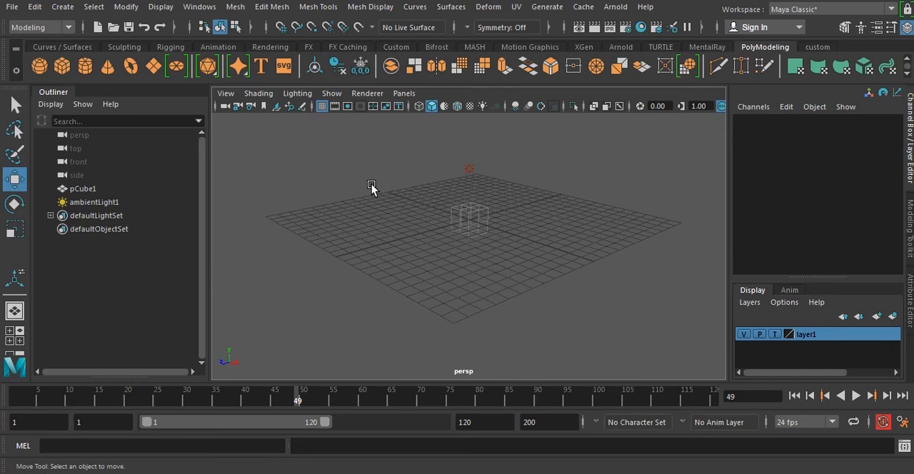
pyautogui.moveTo(371, 184); pyautogui.dragTo(546, 261)
pyautogui.moveTo(544, 194); pyautogui.dragTo(419, 269)
# Switch layer1's display type to Reference and try several times to marquee-select the cube.
pyautogui.click(776, 335)
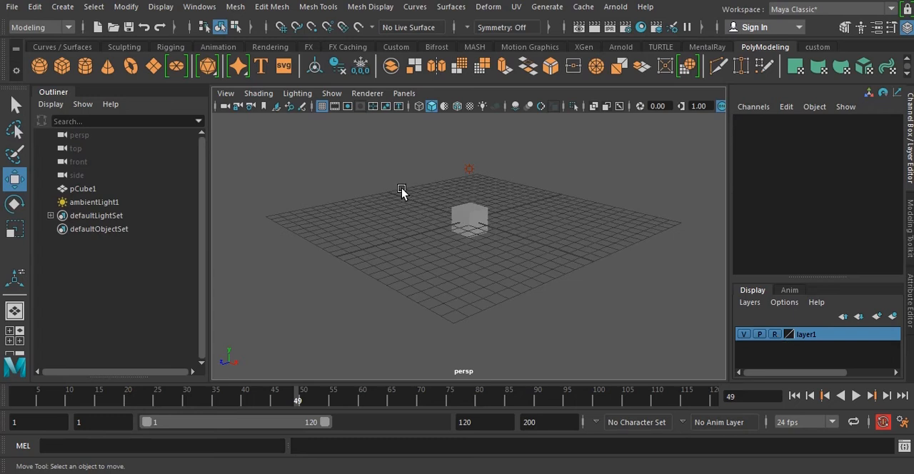
pyautogui.moveTo(418, 198); pyautogui.dragTo(568, 279)
pyautogui.moveTo(383, 187); pyautogui.dragTo(548, 261)
pyautogui.moveTo(393, 192); pyautogui.dragTo(553, 271)
# Return layer1 to the normal display type and marquee-select the cube.
pyautogui.click(774, 334)
pyautogui.moveTo(422, 194); pyautogui.dragTo(526, 257)
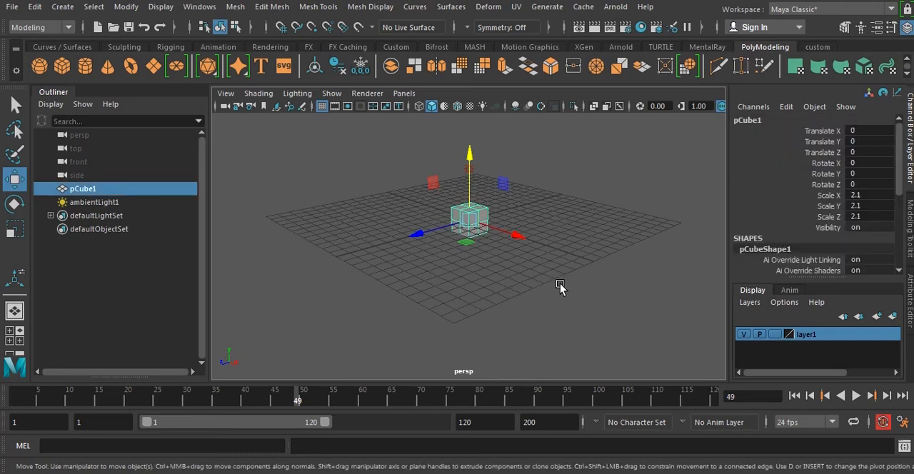
pyautogui.moveTo(582, 303)
pyautogui.keyDown('alt'); pyautogui.mouseDown()
pyautogui.moveTo(571, 273)
pyautogui.moveTo(575, 290)
pyautogui.mouseUp(); pyautogui.keyUp('alt')
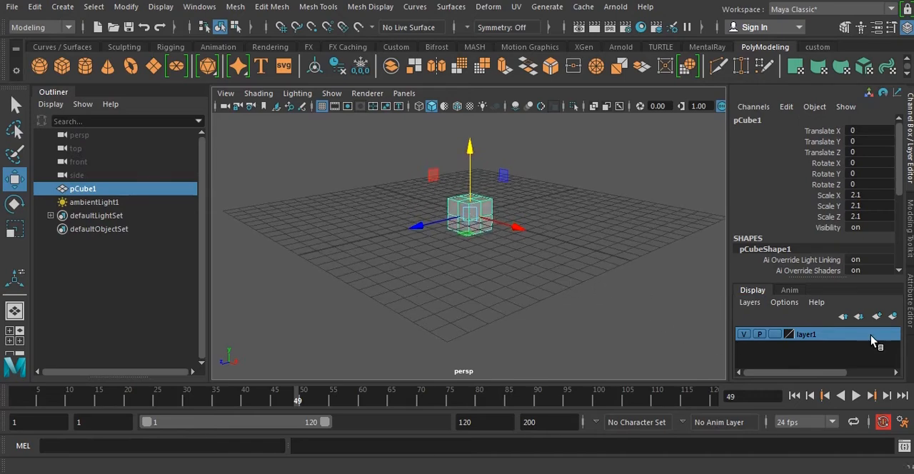
# Rename layer1 as cube and save the layer settings.
pyautogui.doubleClick(832, 336)
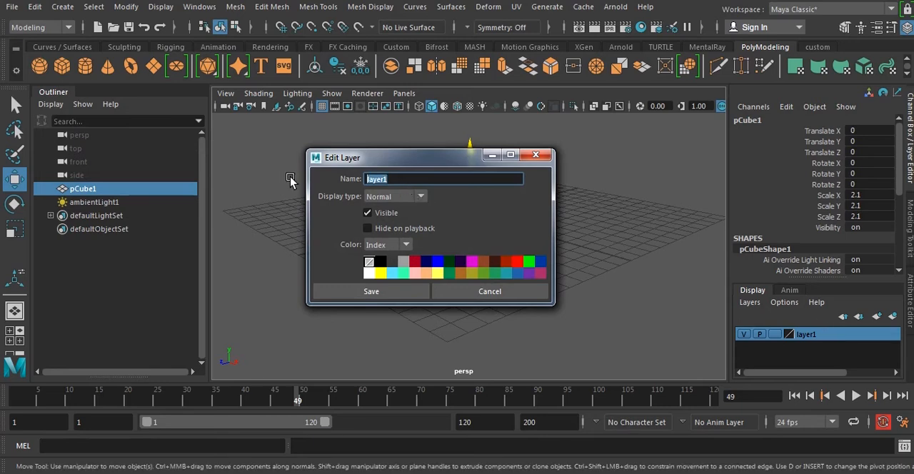
pyautogui.write('cube')
pyautogui.click(370, 294)
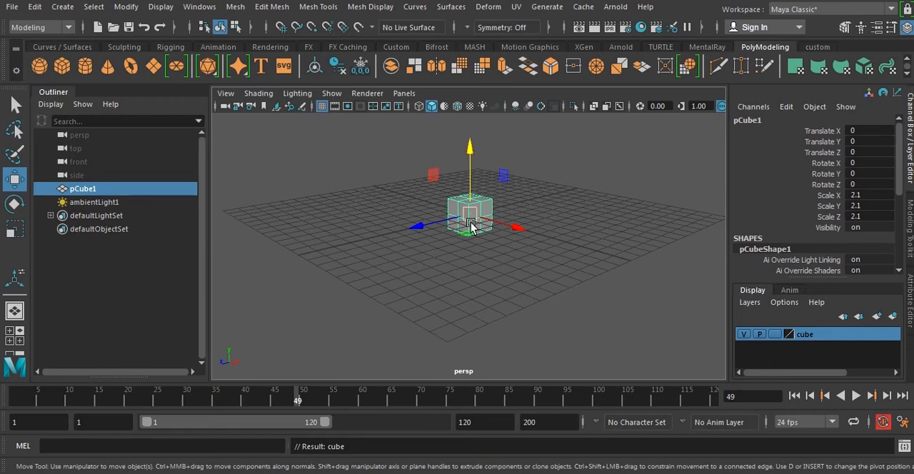
# Remove pCube1 from the cube layer, clear the selection and marquee-select the cube again.
pyautogui.rightClick(818, 337)
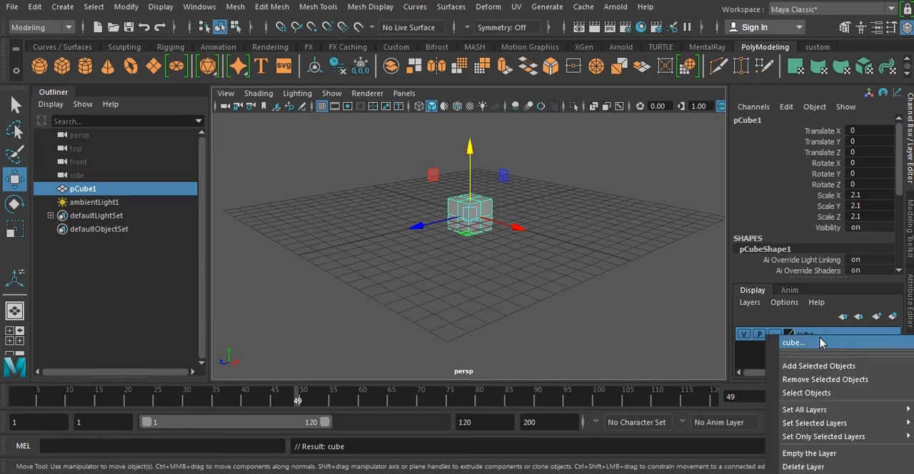
pyautogui.click(823, 382)
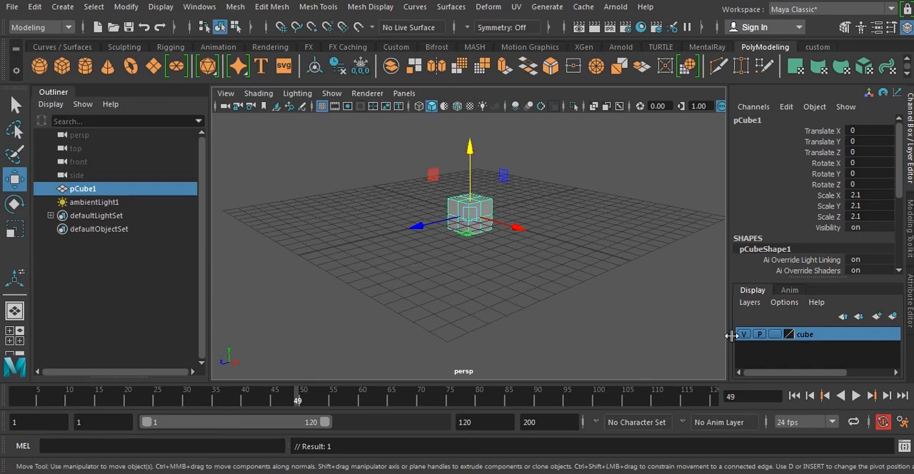
pyautogui.click(471, 251)
pyautogui.moveTo(391, 178); pyautogui.dragTo(518, 244)
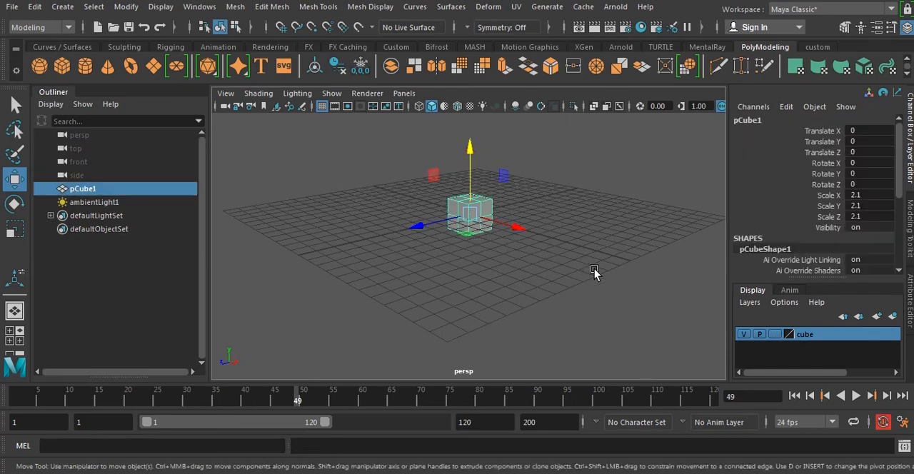
# Delete the cube display layer and clear the selection in the perspective view.
pyautogui.rightClick(830, 340)
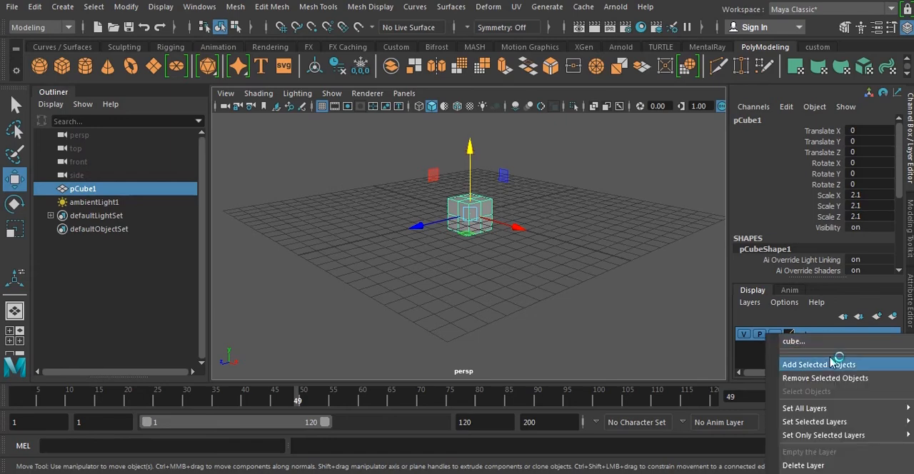
pyautogui.click(802, 464)
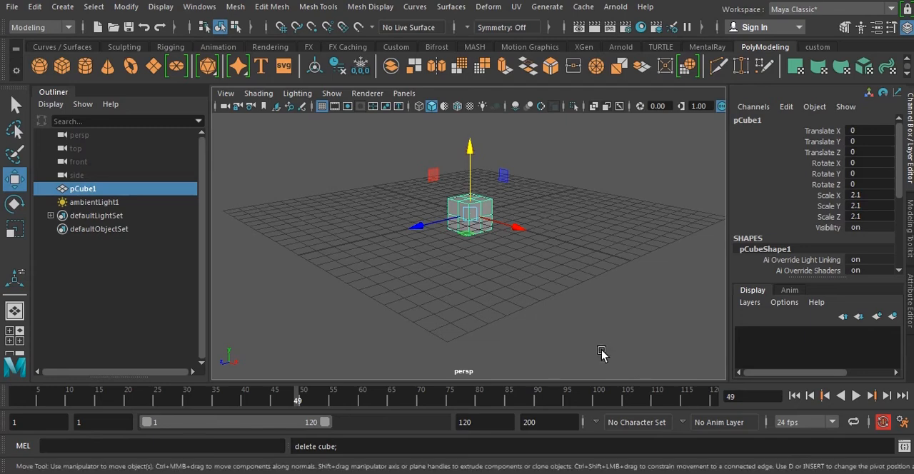
pyautogui.click(597, 242)
pyautogui.moveTo(607, 227)
pyautogui.keyDown('alt'); pyautogui.mouseDown()
pyautogui.moveTo(595, 231)
pyautogui.moveTo(607, 227)
pyautogui.mouseUp(); pyautogui.keyUp('alt')
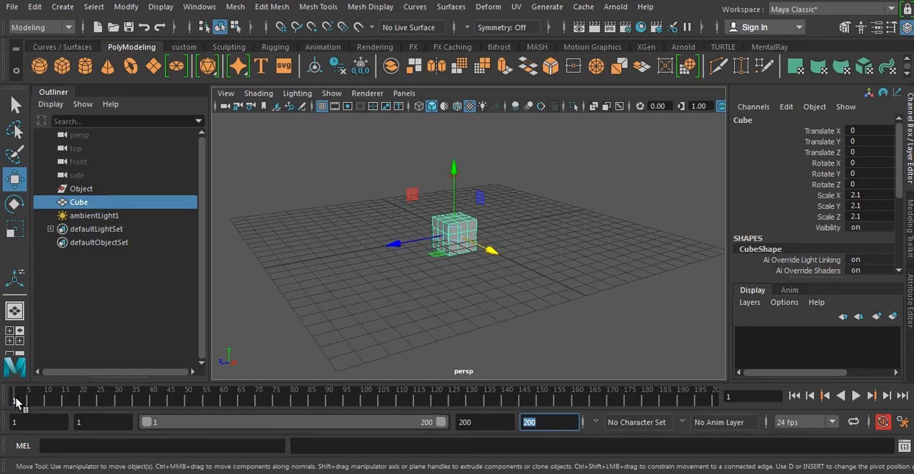
# Scrub the timeline from frame 1 to 200, try two longer animation end times and set the end back to 200.
pyautogui.moveTo(16, 403); pyautogui.dragTo(716, 400)
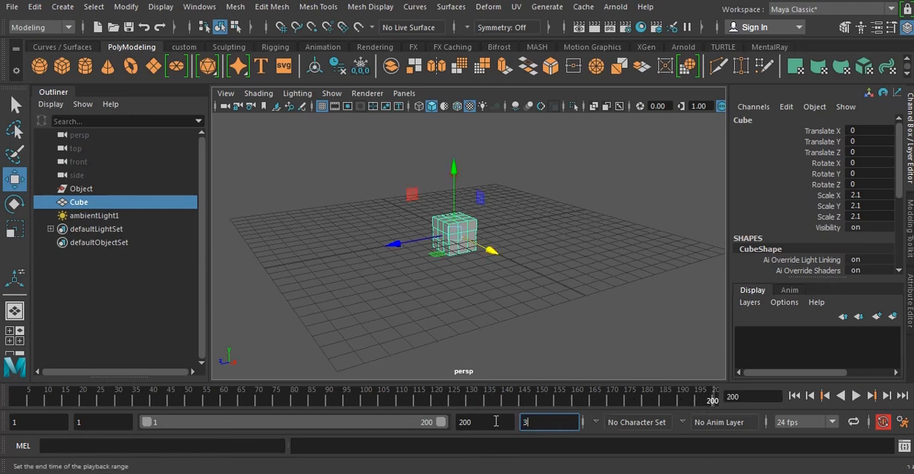
pyautogui.press('Return')
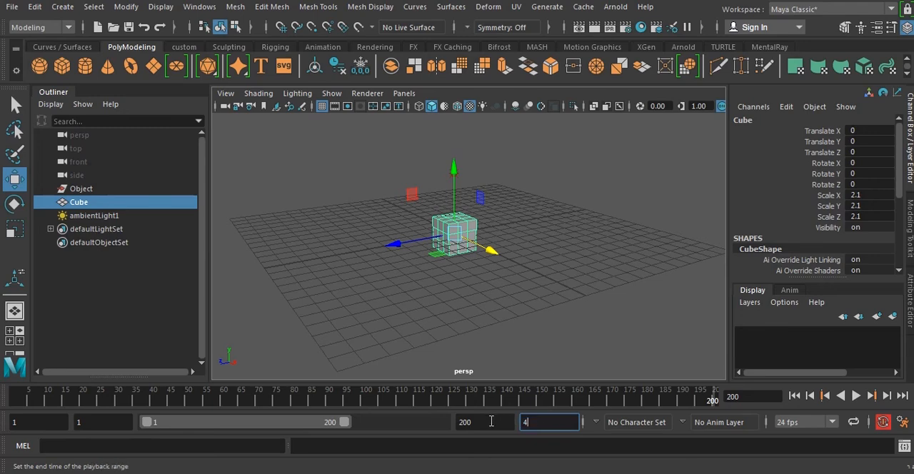
pyautogui.press('Return')
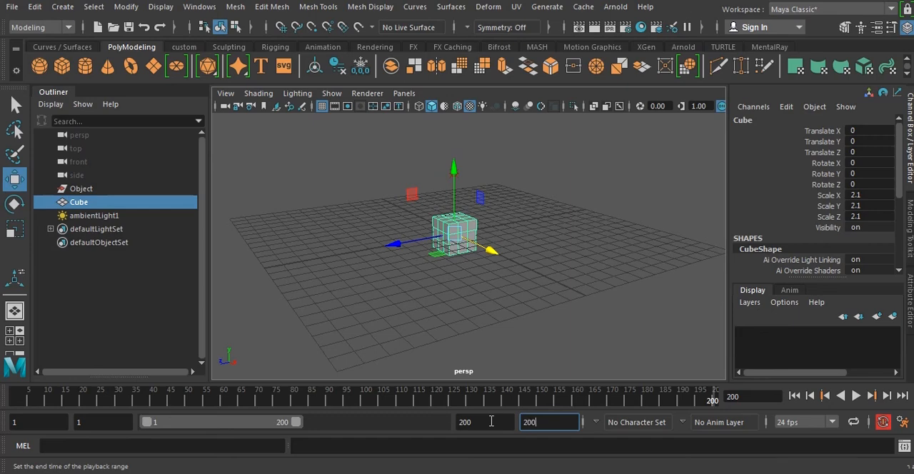
pyautogui.press('Return')
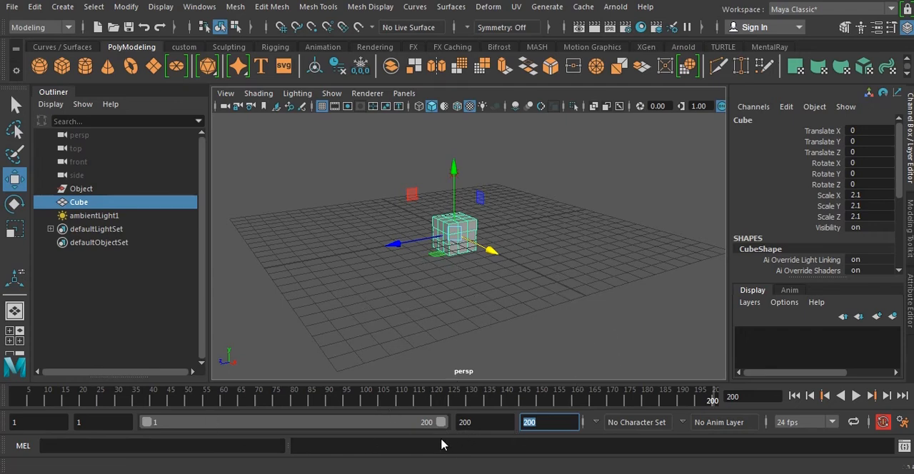
pyautogui.moveTo(441, 427); pyautogui.dragTo(653, 454)
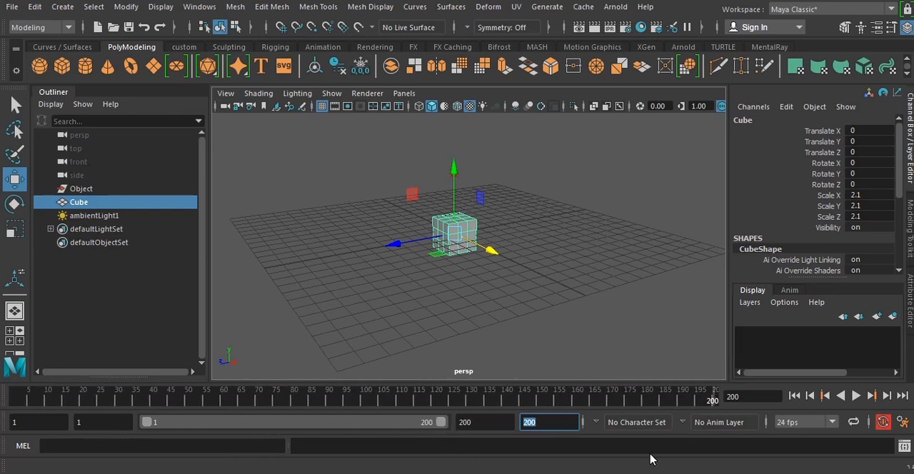
# Look through the available playback frame rates and choose 24 fps.
pyautogui.click(806, 422)
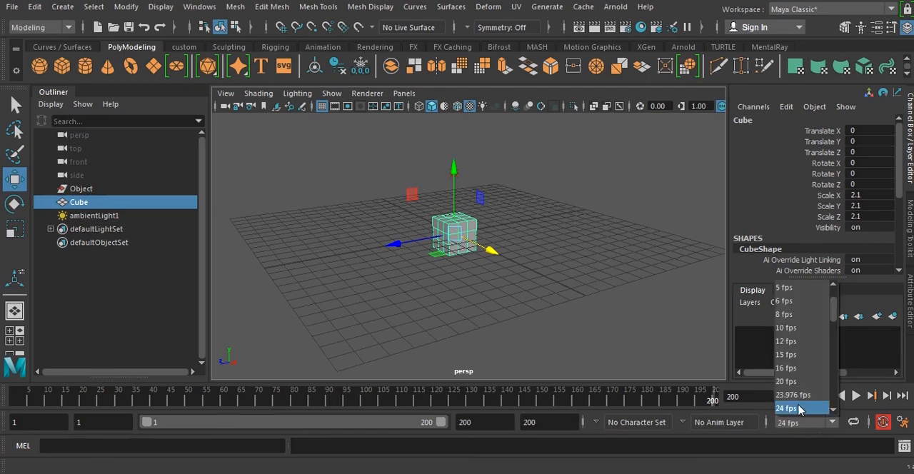
pyautogui.scroll(-1, 799, 407)
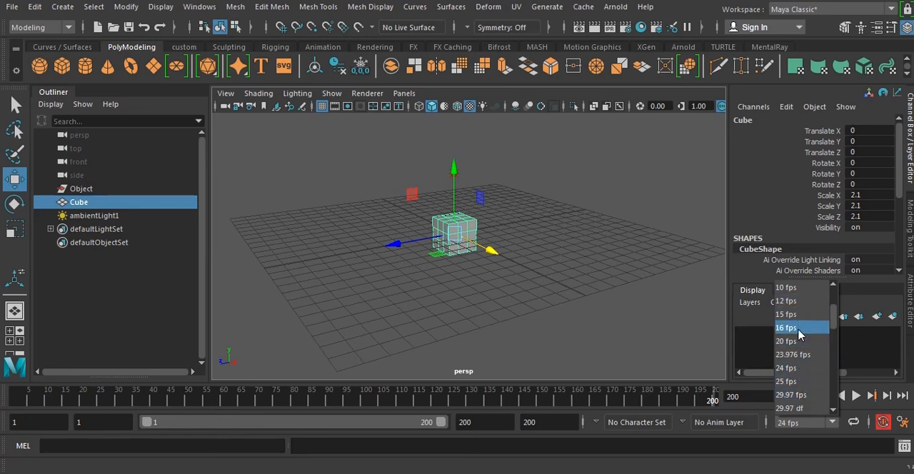
pyautogui.click(795, 369)
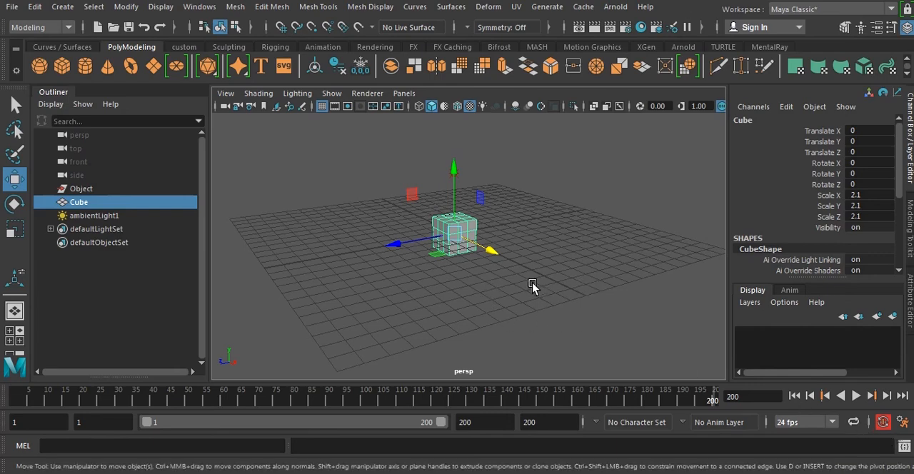
# Toggle automatic keyframing off and on, and leave it switched off.
pyautogui.click(883, 422)
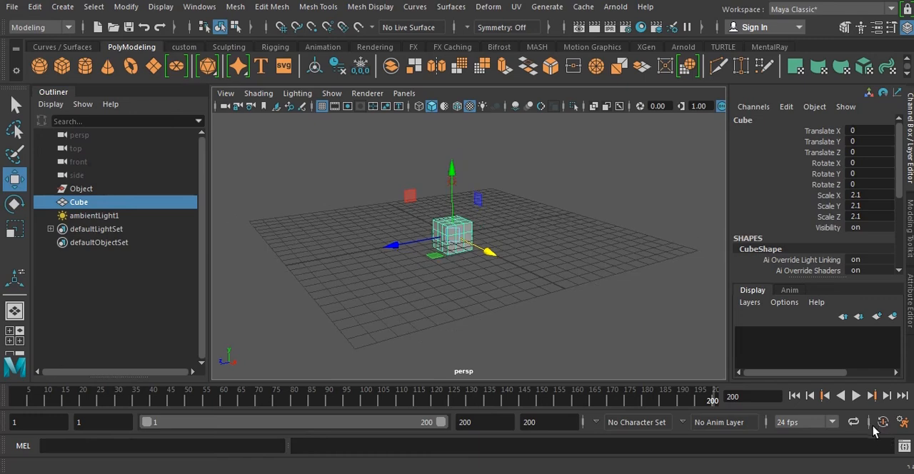
pyautogui.scroll(1, 516, 286)
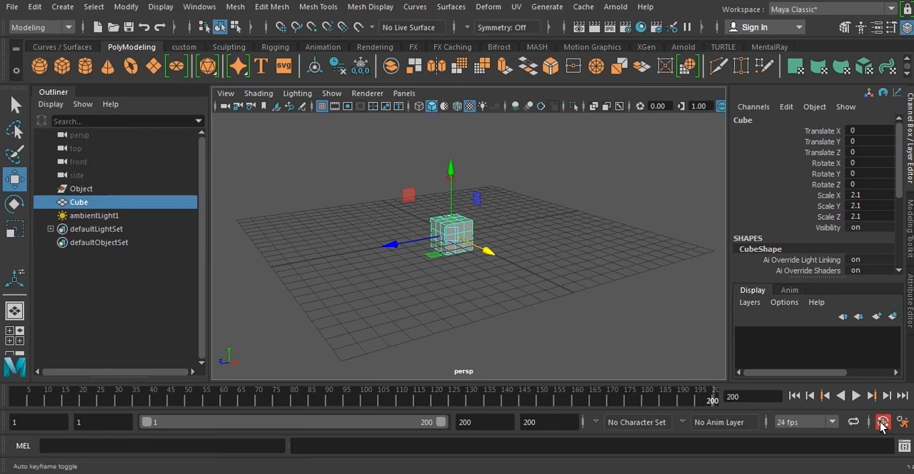
pyautogui.click(880, 422)
# Activate the MEL command line, and open the Script Editor to view its command history and close it.
pyautogui.click(19, 449)
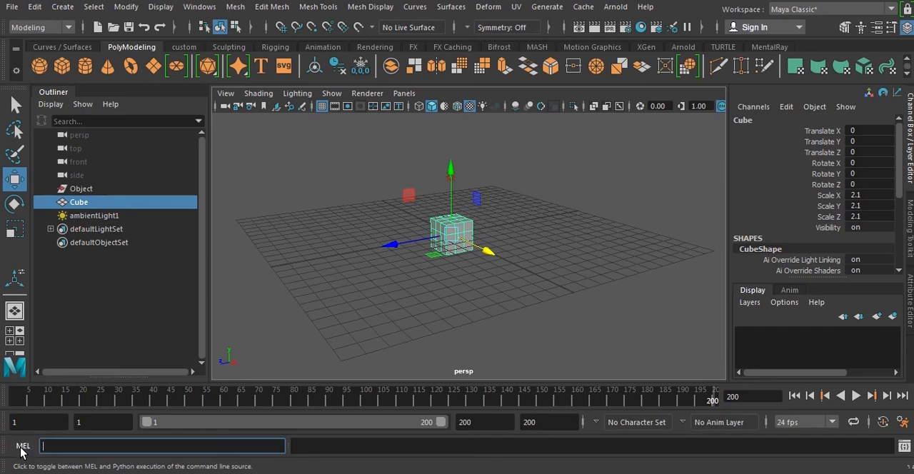
pyautogui.click(904, 446)
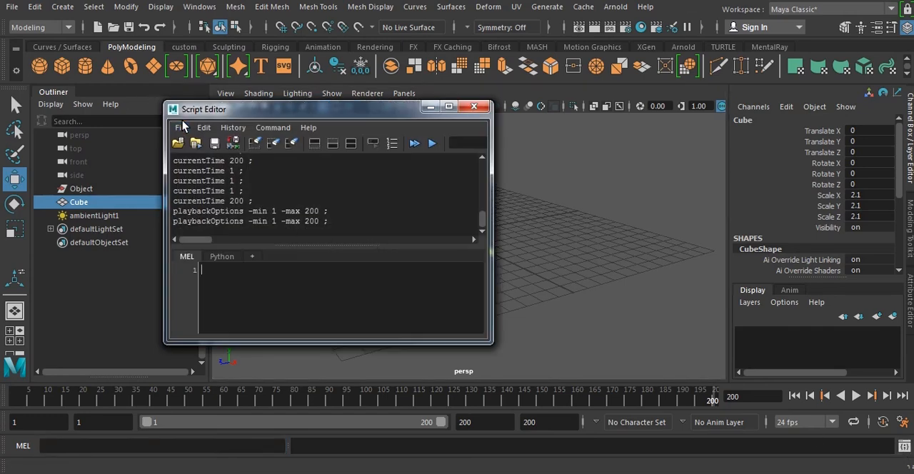
pyautogui.click(472, 107)
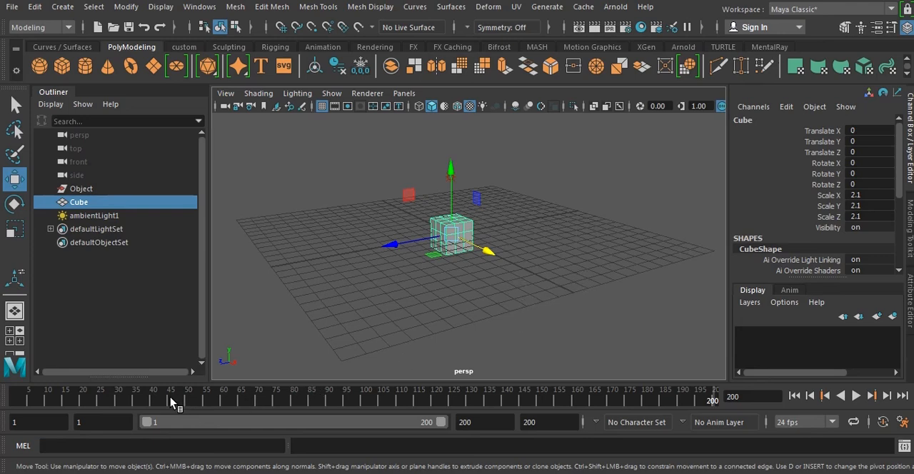
# Set a keyframe for the Cube at frame 1 in its starting position.
pyautogui.moveTo(170, 398); pyautogui.dragTo(9, 399)
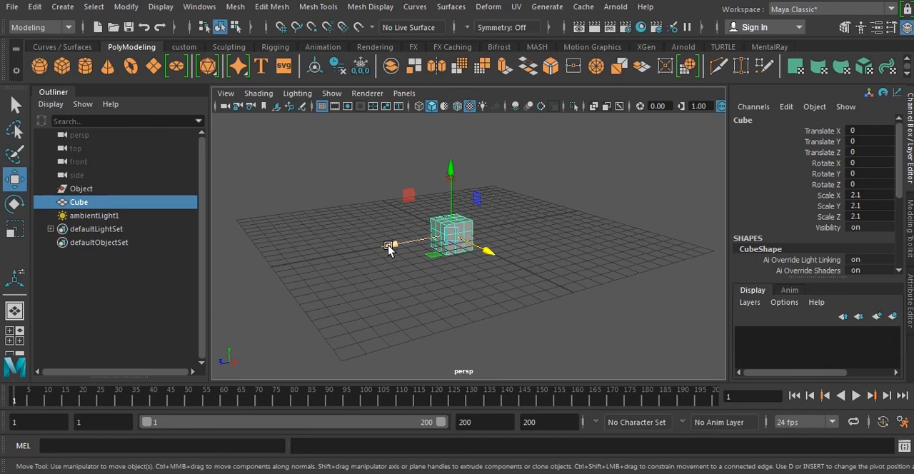
pyautogui.press('s')
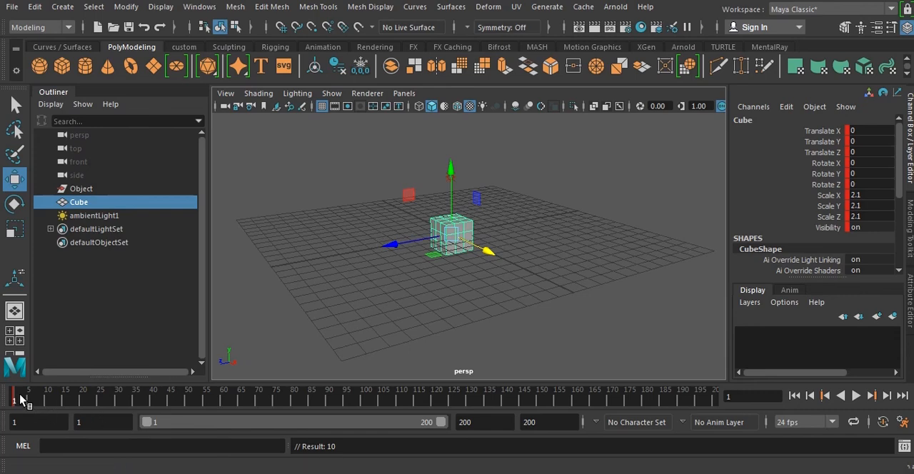
pyautogui.hotkey('alt', 'v')
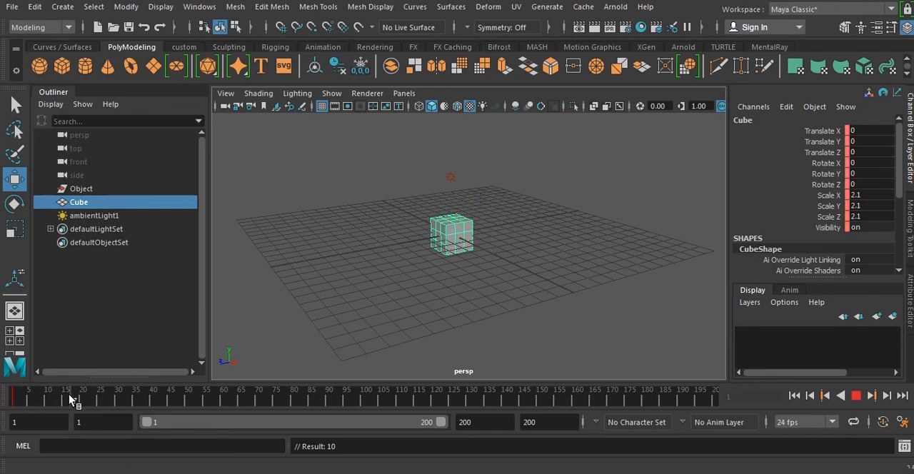
# At frame 75, move the Cube along Z to about -11.6 and set a keyframe.
pyautogui.moveTo(120, 400); pyautogui.dragTo(276, 402)
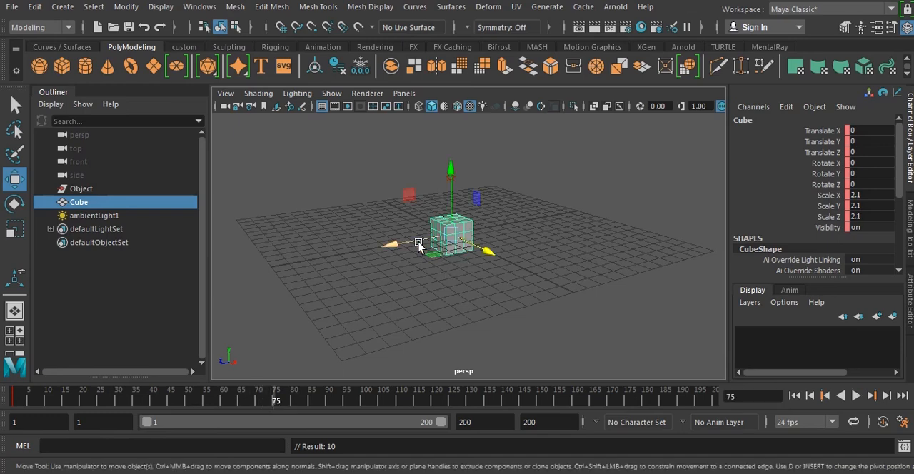
pyautogui.moveTo(391, 246); pyautogui.dragTo(535, 221)
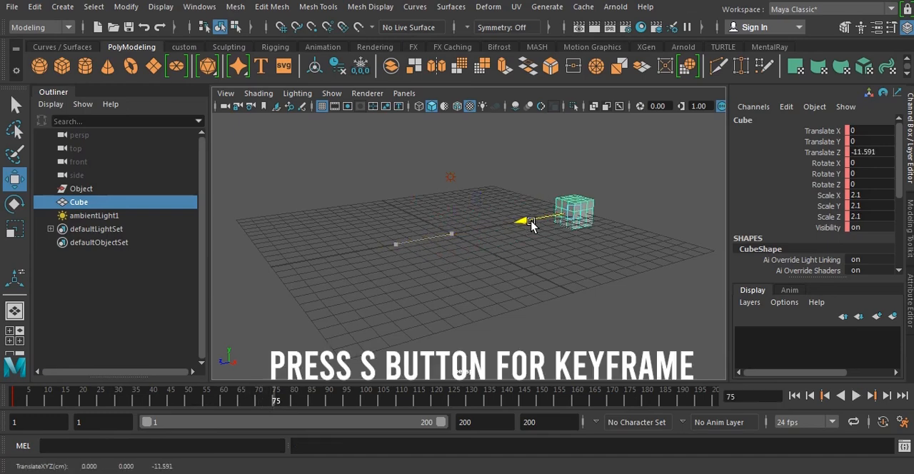
pyautogui.press('s')
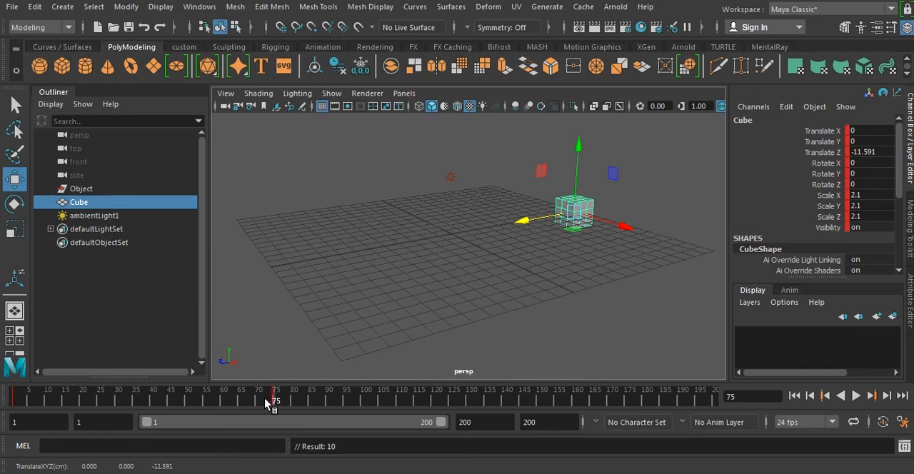
pyautogui.hotkey('alt', 'v')
pyautogui.hotkey('alt', 'v')
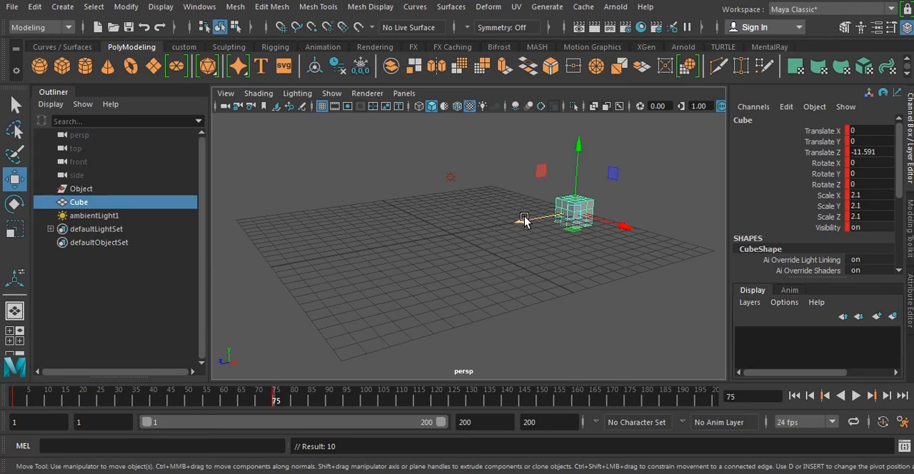
# Return to frame 1 and play the Cube's Z movement twice, rewinding between plays and stopping playback past the second keyframe.
pyautogui.click(262, 402)
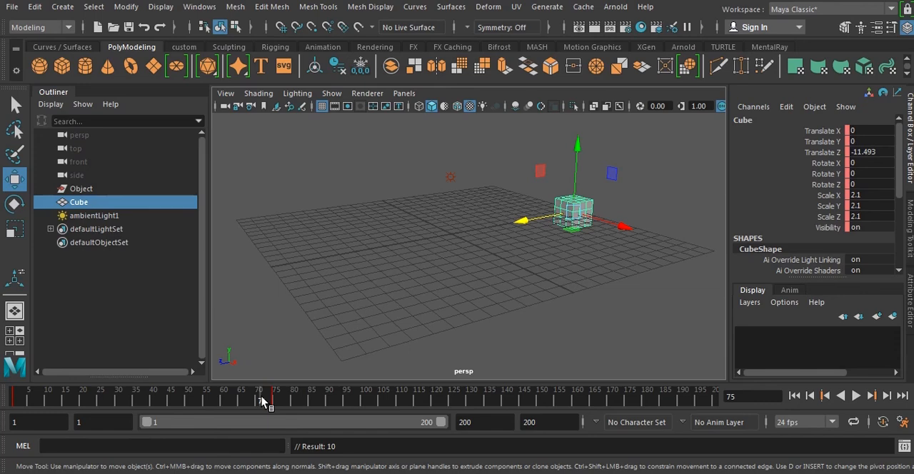
pyautogui.moveTo(262, 402); pyautogui.dragTo(14, 400)
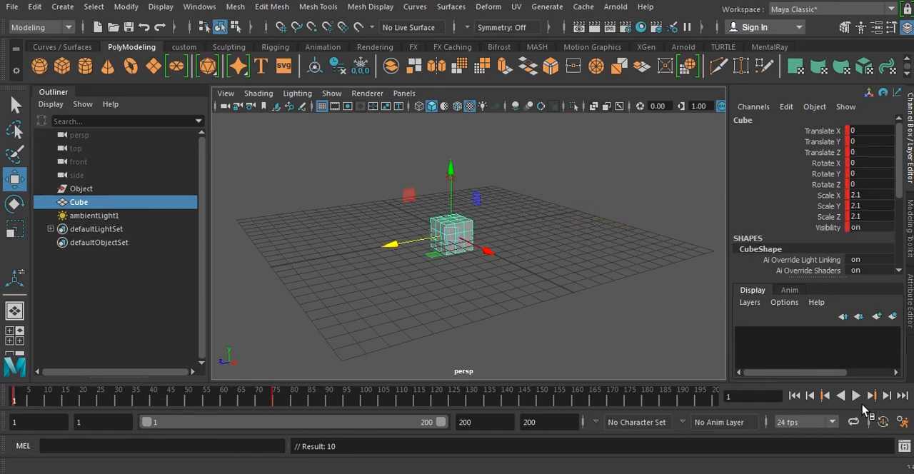
pyautogui.click(857, 395)
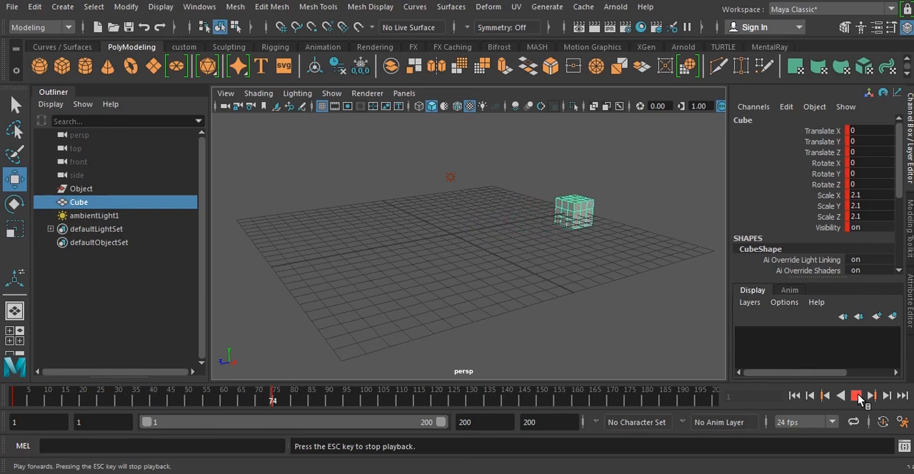
pyautogui.click(857, 394)
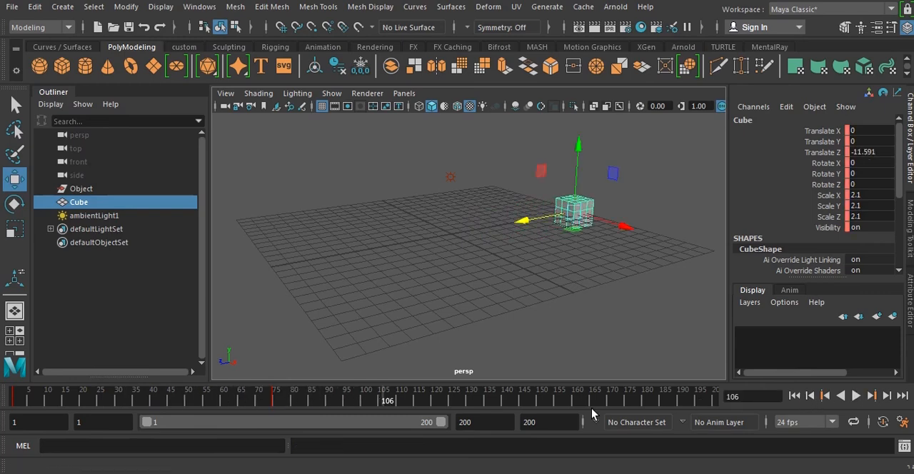
pyautogui.moveTo(307, 395); pyautogui.dragTo(7, 397)
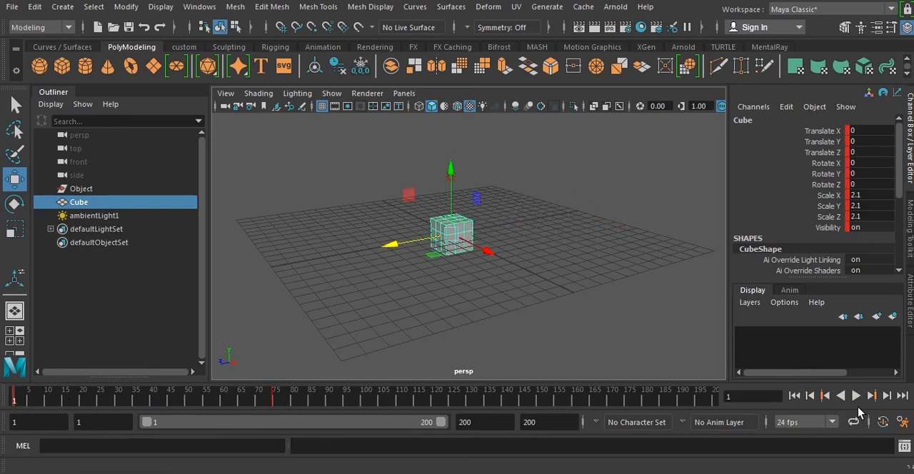
pyautogui.click(857, 396)
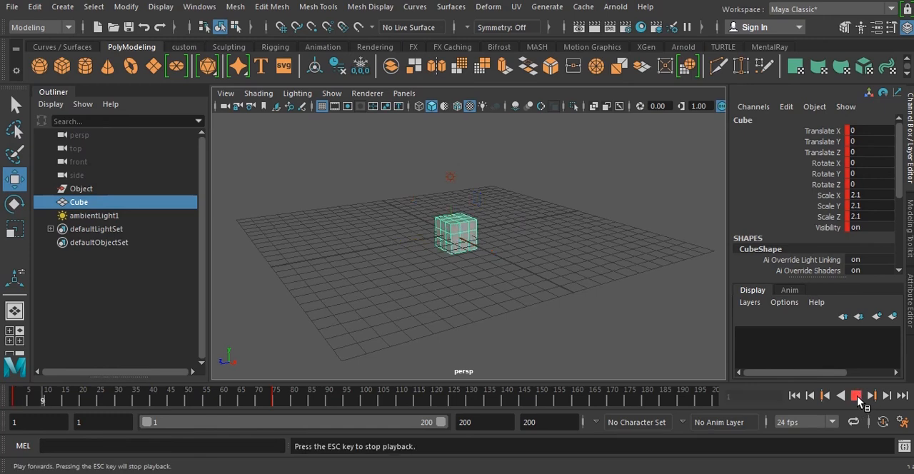
pyautogui.click(856, 396)
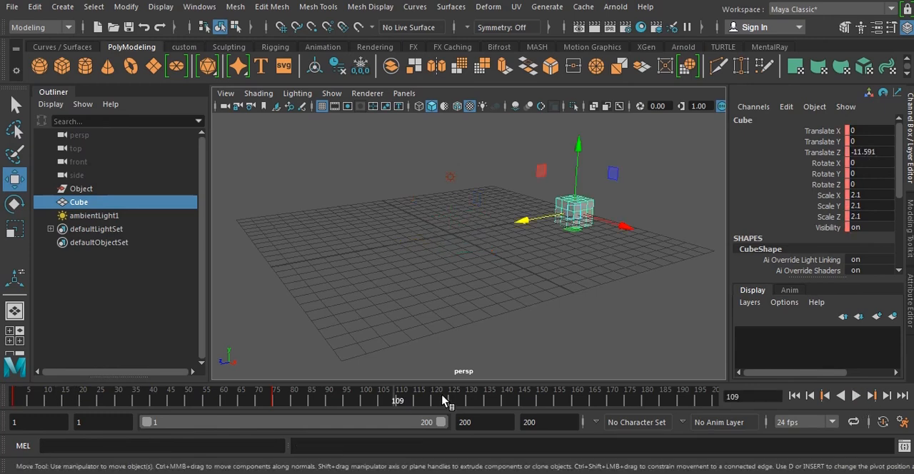
# Enable automatic keyframing and key the Cube at Translate Z about 1.9 on frame 109 and Translate X about -9.16 on frame 151.
pyautogui.click(883, 423)
pyautogui.moveTo(523, 224); pyautogui.dragTo(358, 287)
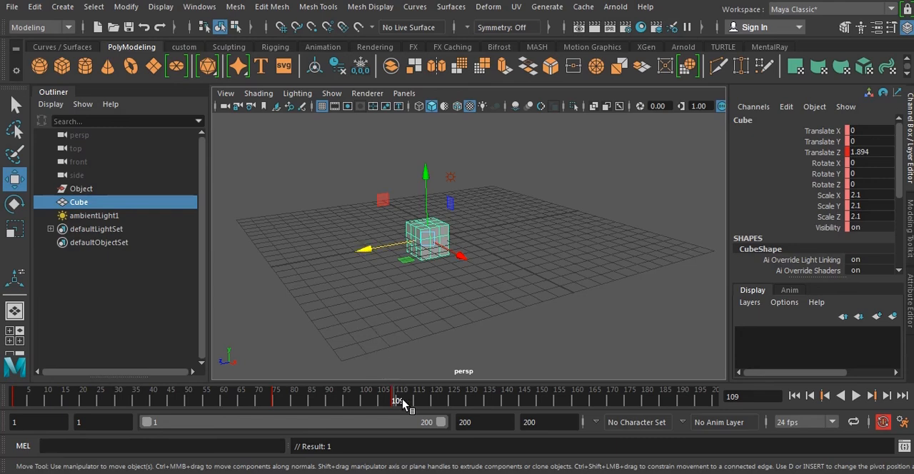
pyautogui.moveTo(402, 402); pyautogui.dragTo(541, 407)
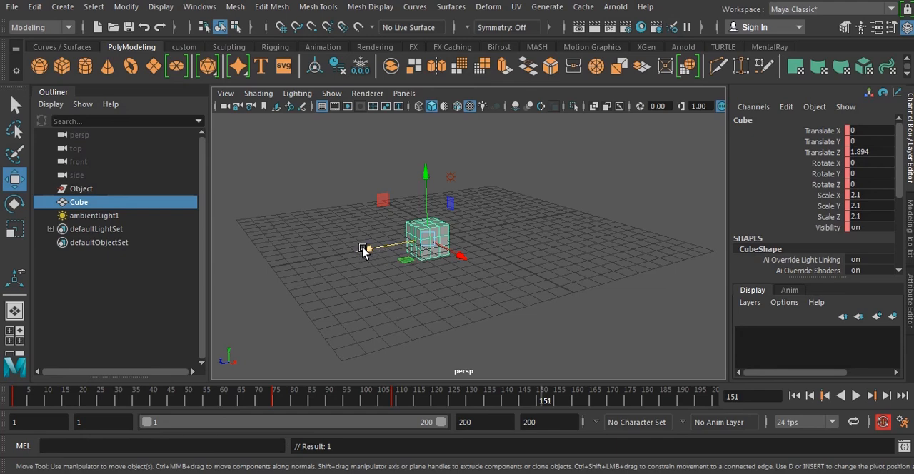
pyautogui.click(459, 256)
pyautogui.moveTo(459, 257); pyautogui.dragTo(397, 227)
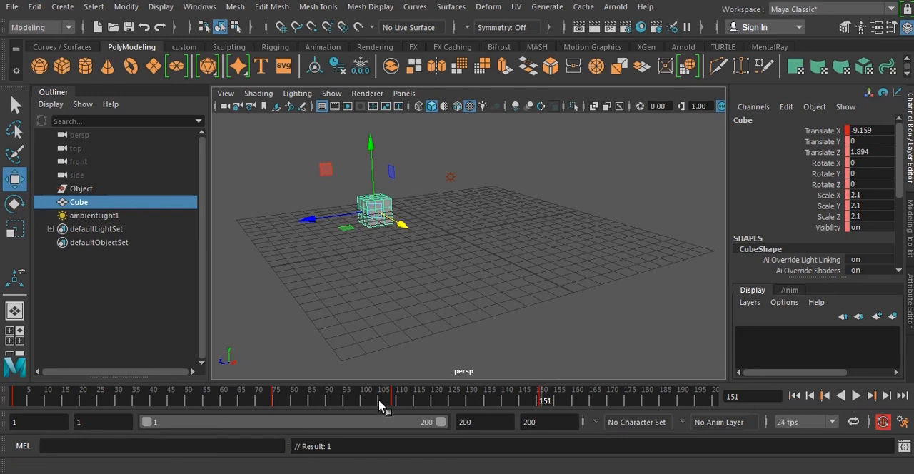
# Play the Cube's full four-keyframe animation from frame 1, and stop it after it loops.
pyautogui.moveTo(379, 401); pyautogui.dragTo(2, 393)
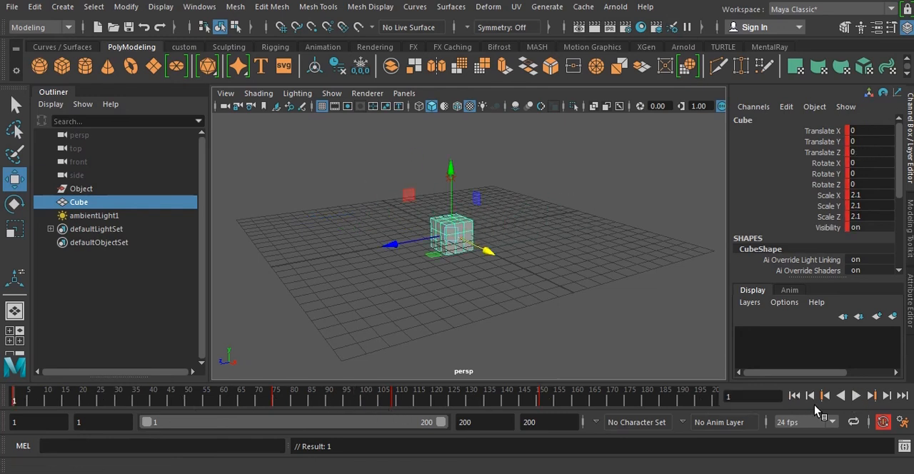
pyautogui.click(857, 396)
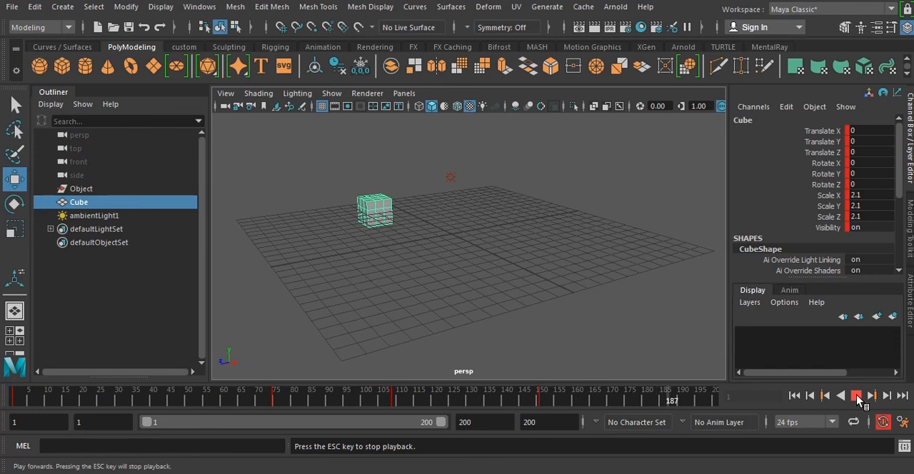
pyautogui.click(855, 396)
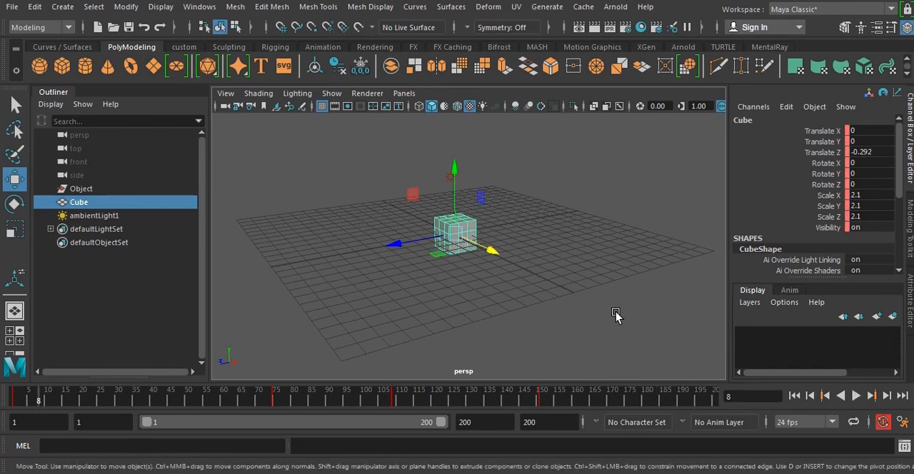